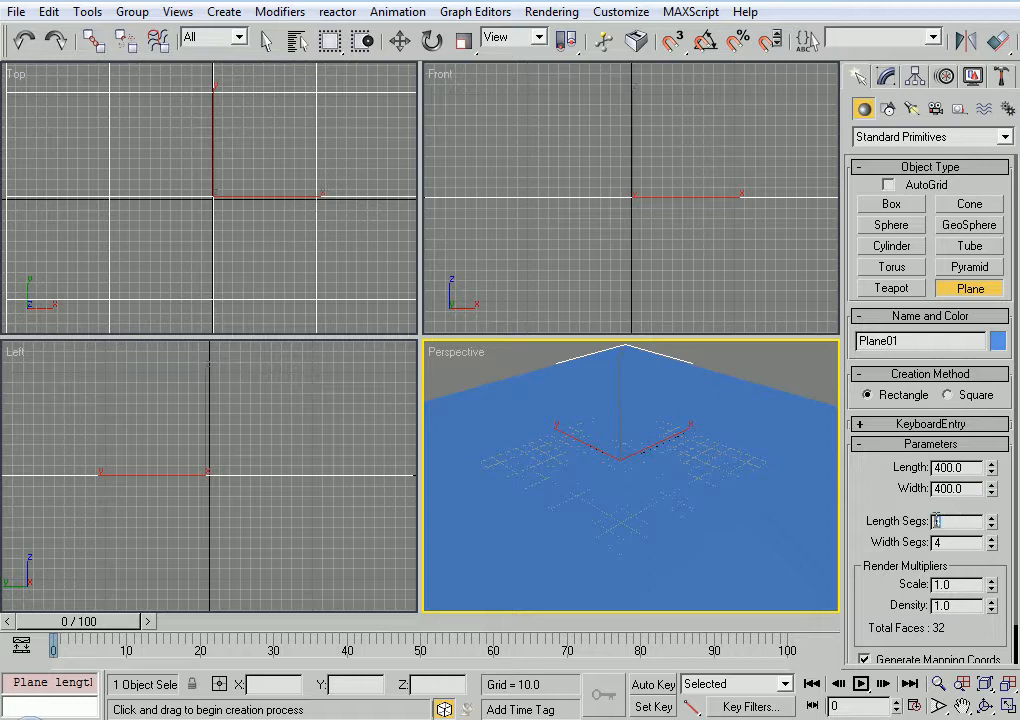
Set the plane's length and width segments to 100 each and finish creating it
text(100)
key(Tab)
text(100)
key(Return)
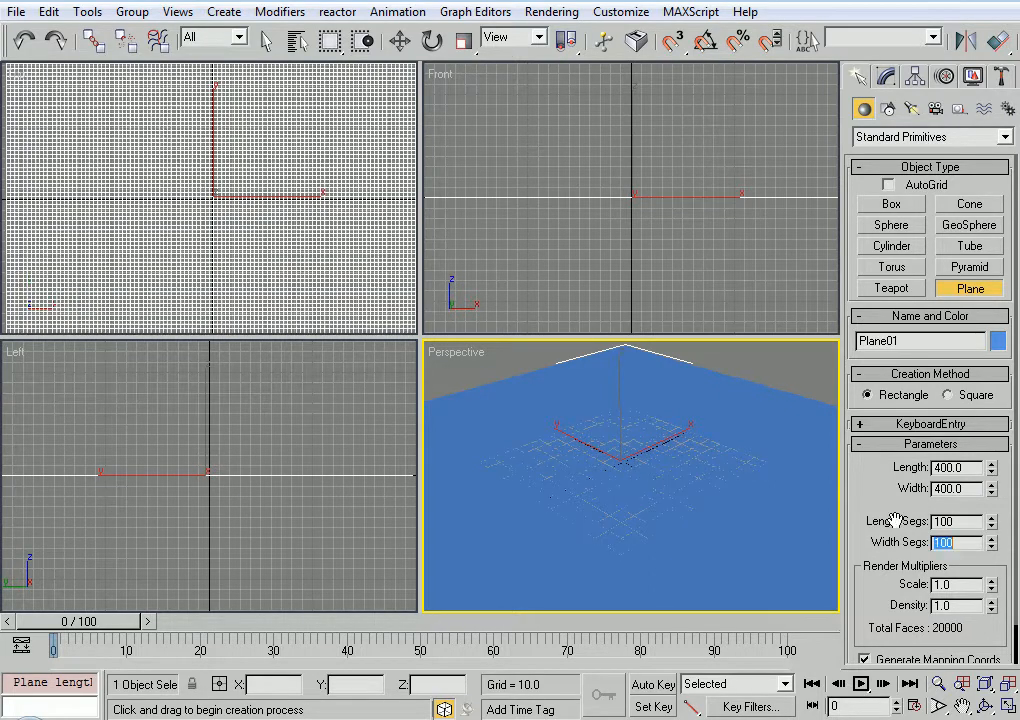
right_click(565, 396)
Add a Displace modifier to the plane
scroll(612, 456, down, 4)
alt+middle_drag(610, 451, 623, 487)
mouse_move(338, 237)
middle_down()
mouse_move(300, 207)
mouse_move(328, 231)
middle_up()
scroll(298, 205, down, 4)
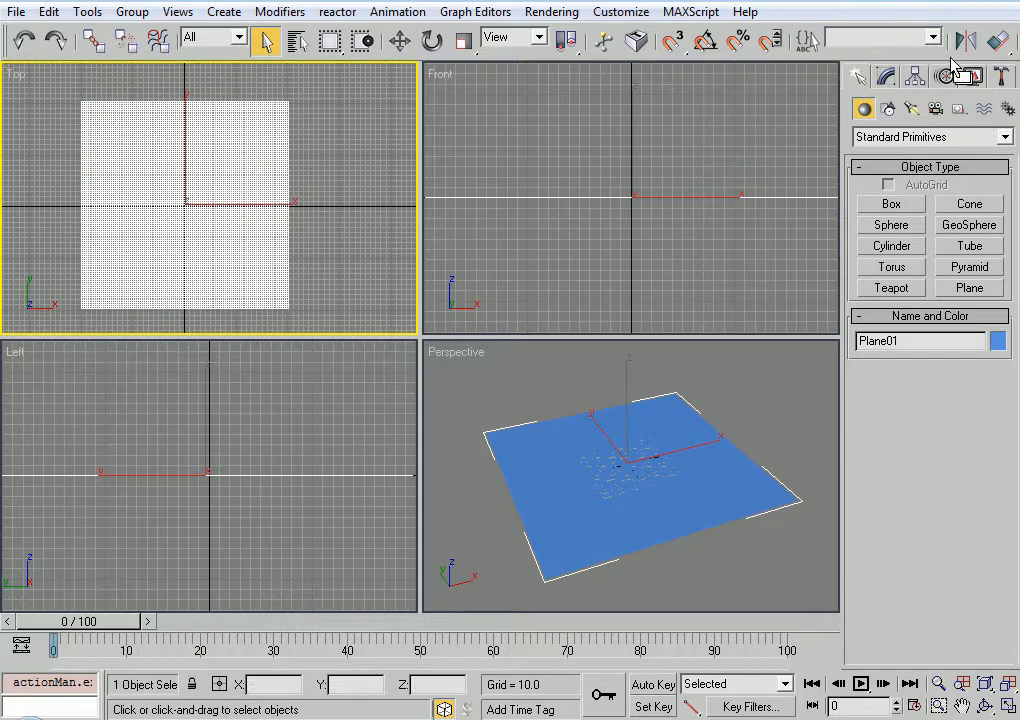
click(880, 78)
click(935, 131)
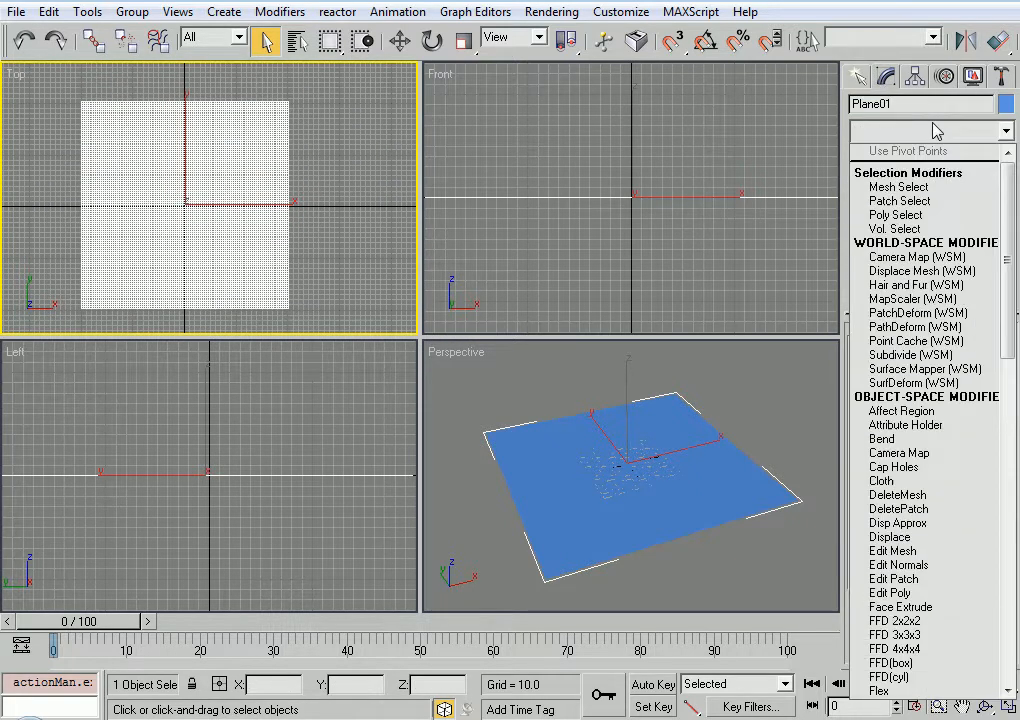
scroll(940, 415, down, 9)
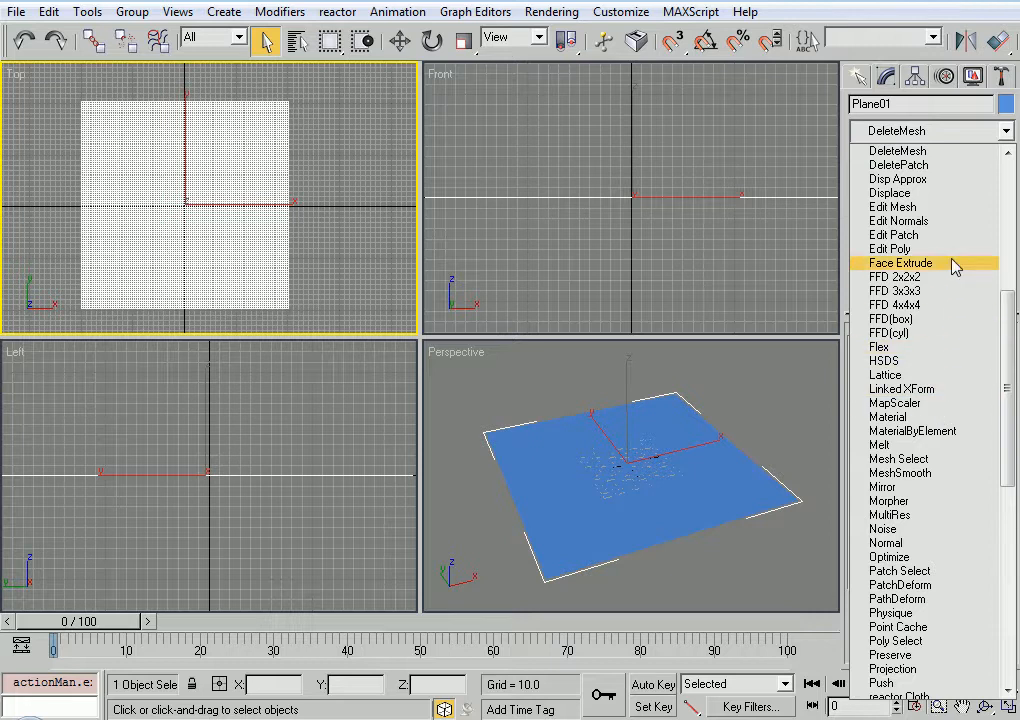
click(945, 194)
click(899, 289)
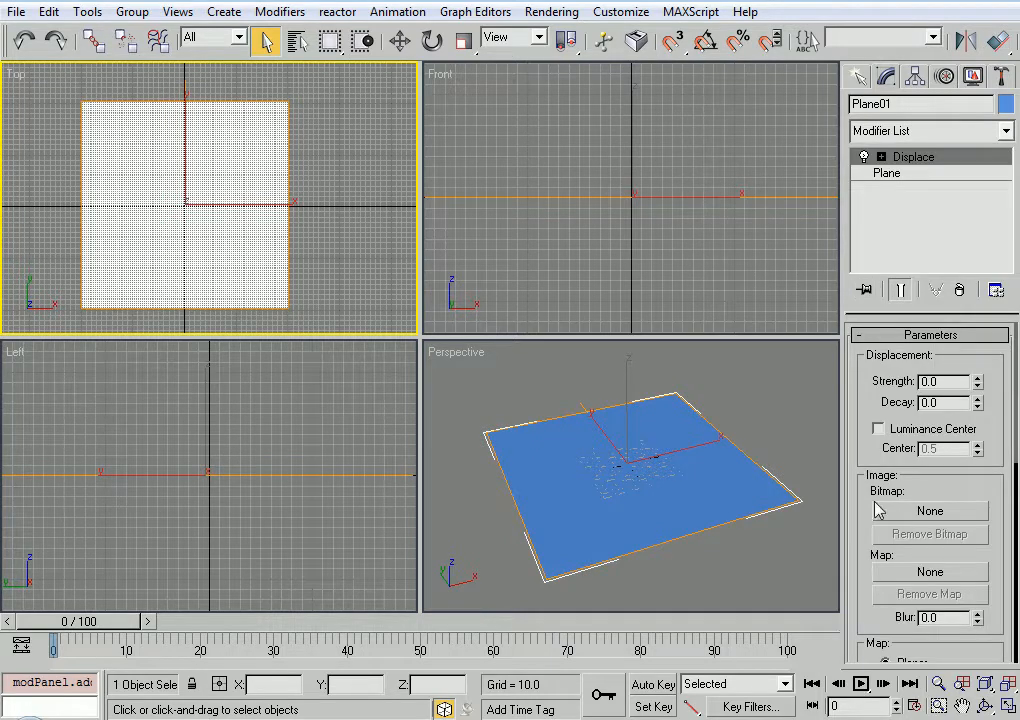
Assign a Gradient map to the Displace modifier and place it as an instance in the sixth sample slot of the Material Editor
click(893, 572)
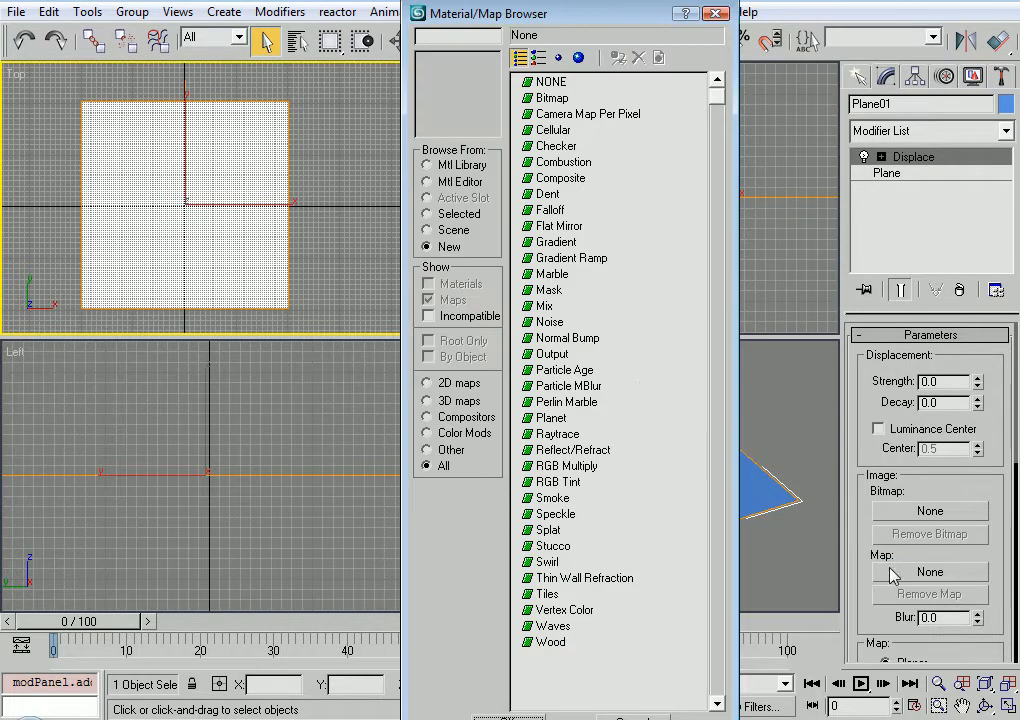
double_click(556, 242)
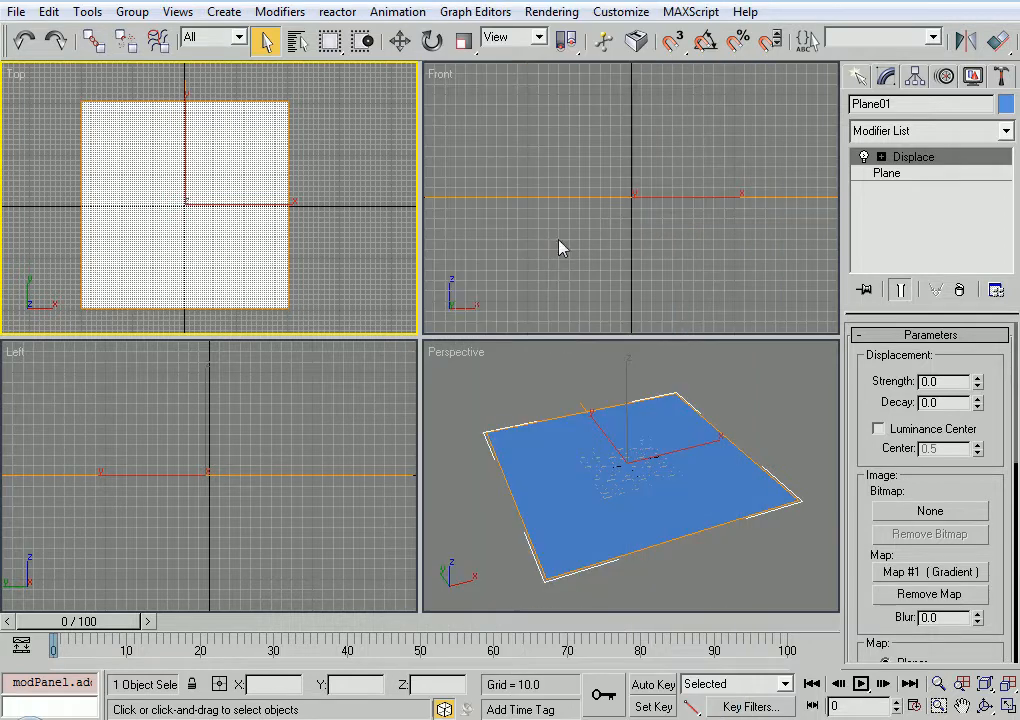
key(m)
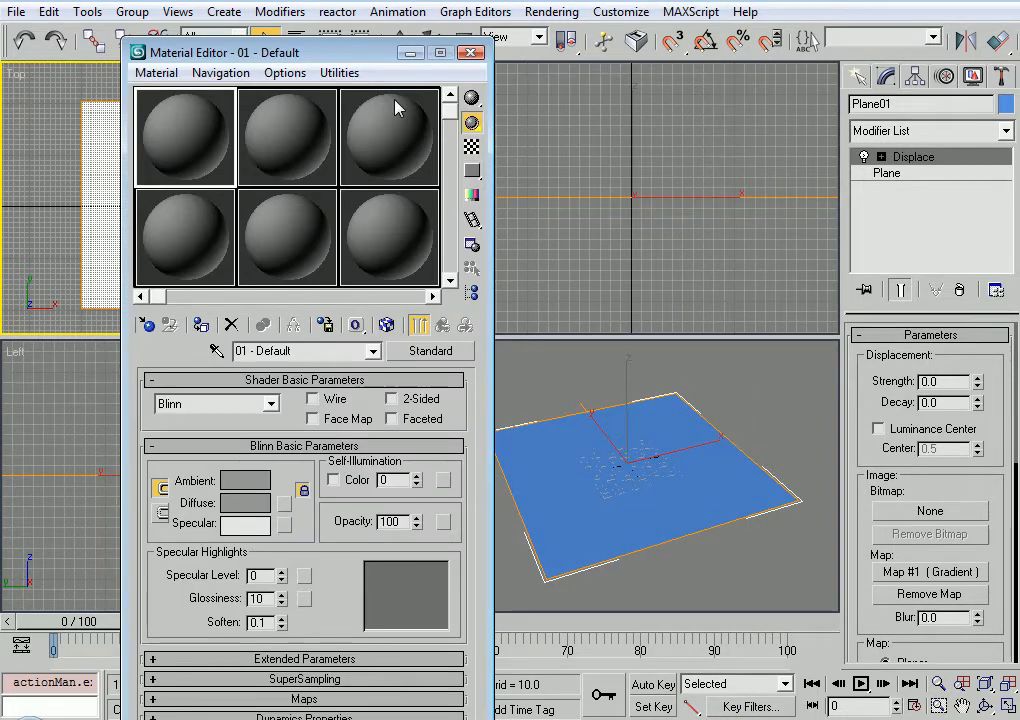
drag(370, 60, 582, 44)
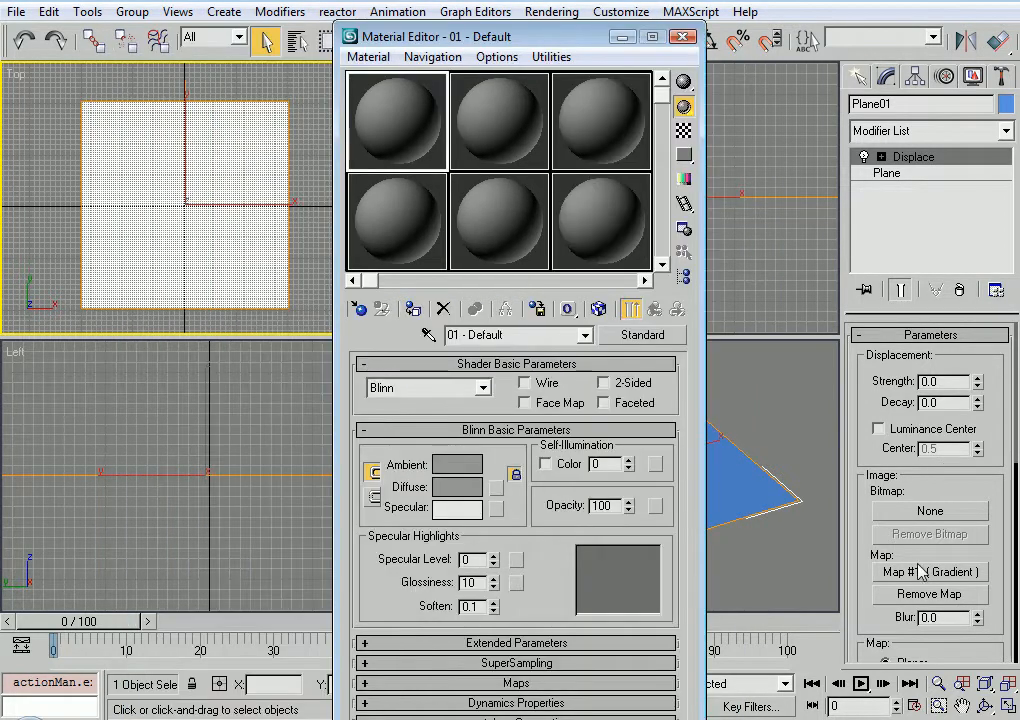
drag(880, 571, 588, 251)
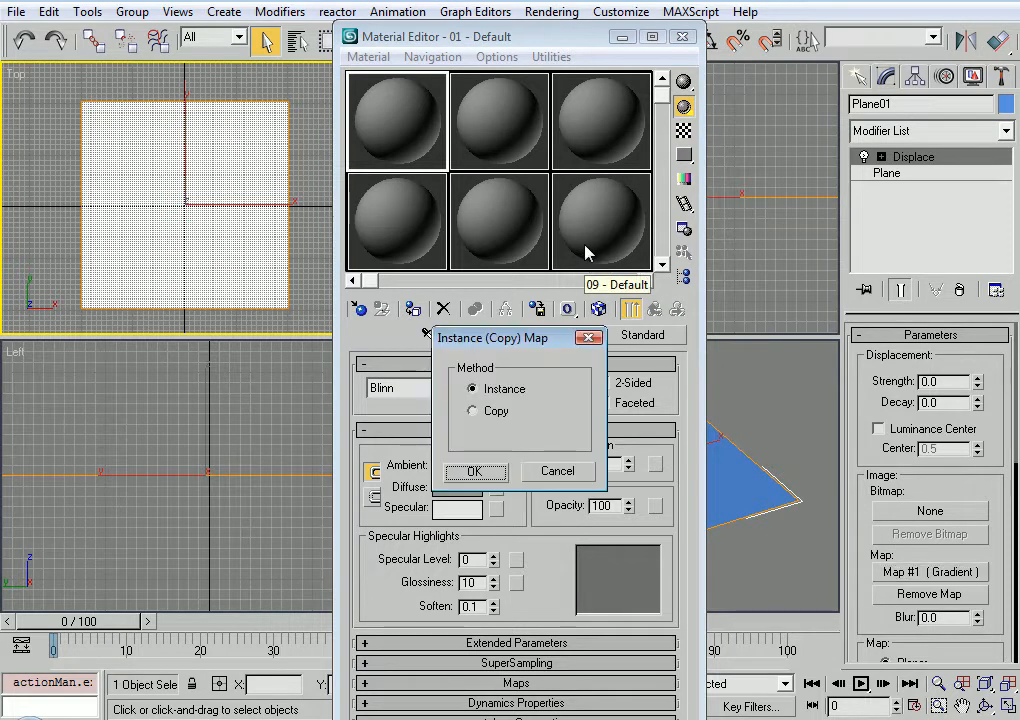
click(476, 471)
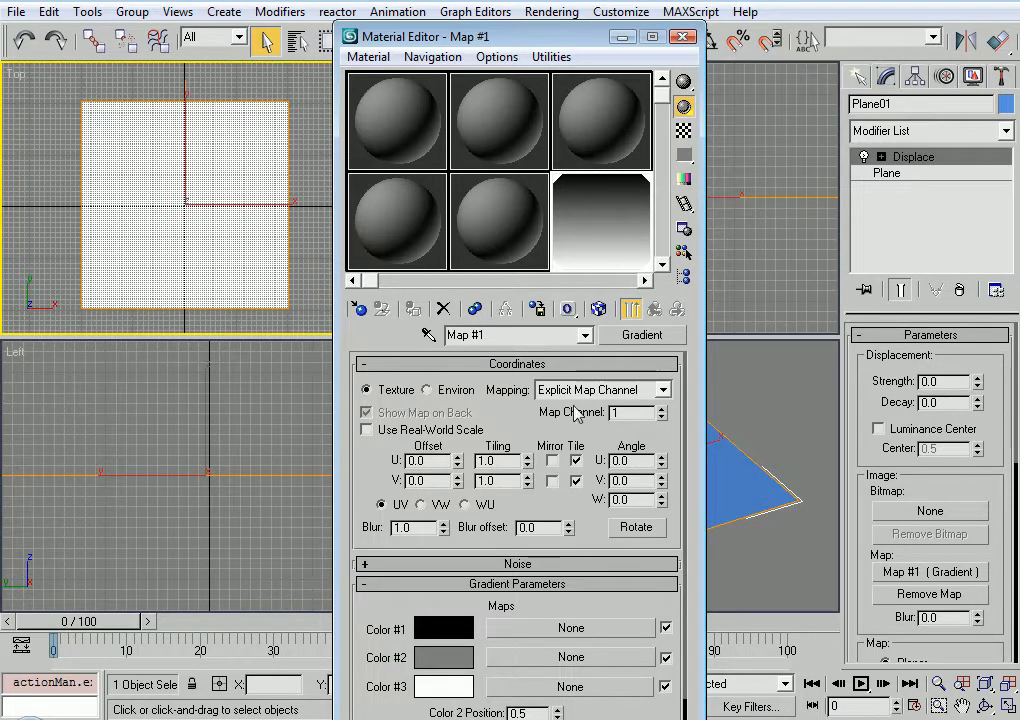
drag(527, 33, 245, 25)
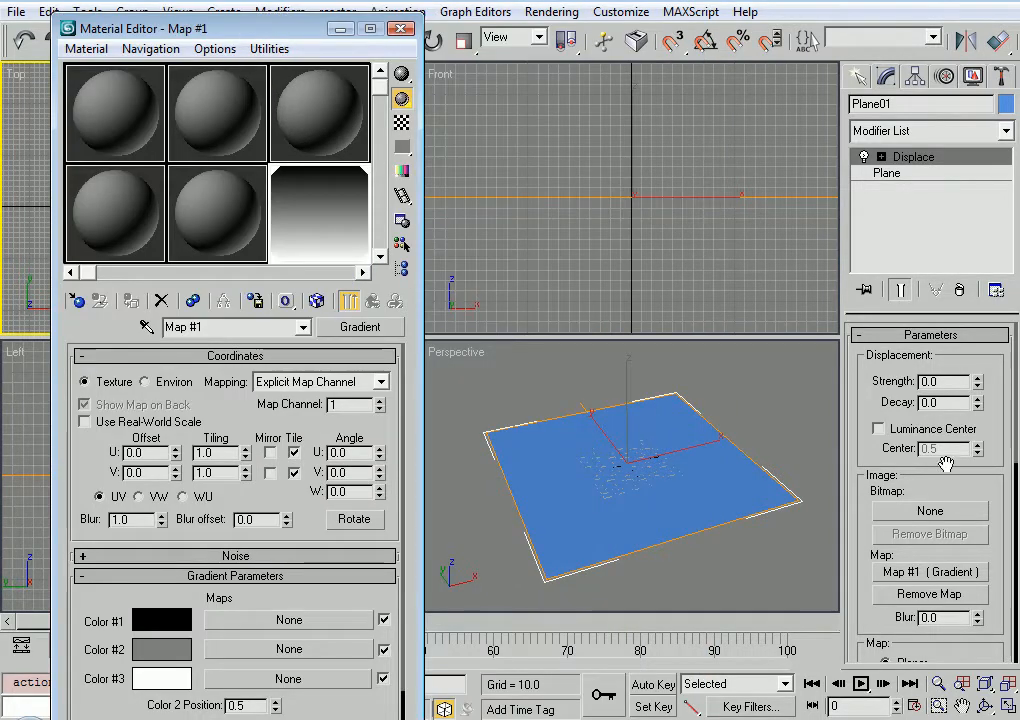
Set the Displace modifier's strength to 150
click(945, 382)
text(150)
key(Return)
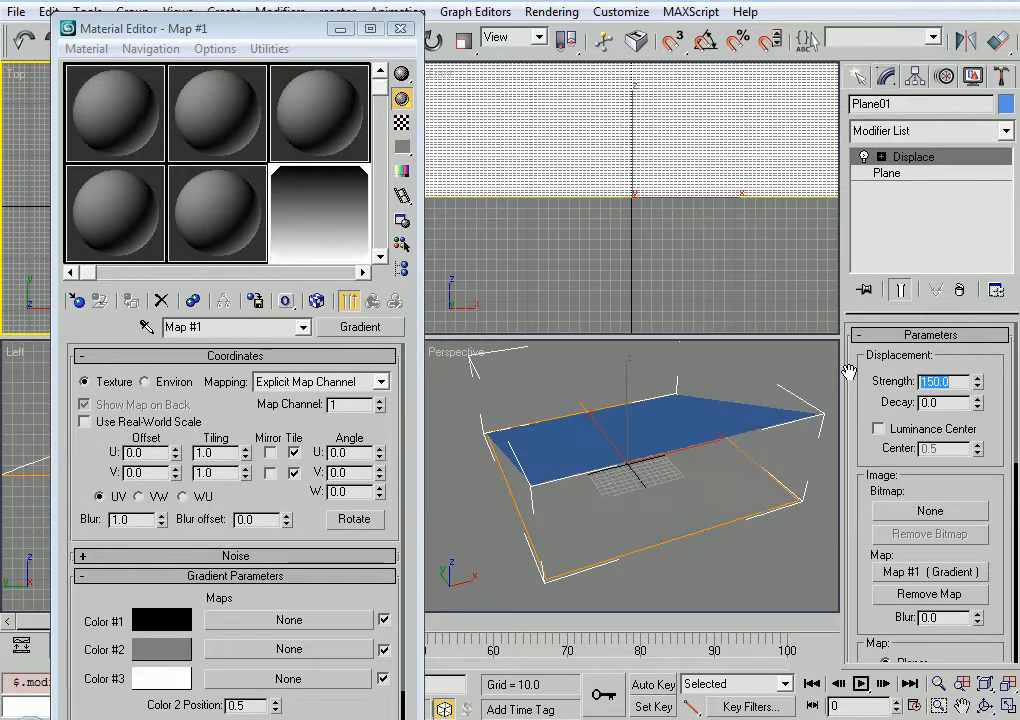
Deselect the plane and change the displacement gradient's type to Radial
drag(324, 607, 323, 546)
click(642, 489)
alt+middle_drag(642, 489, 622, 453)
click(546, 553)
click(480, 583)
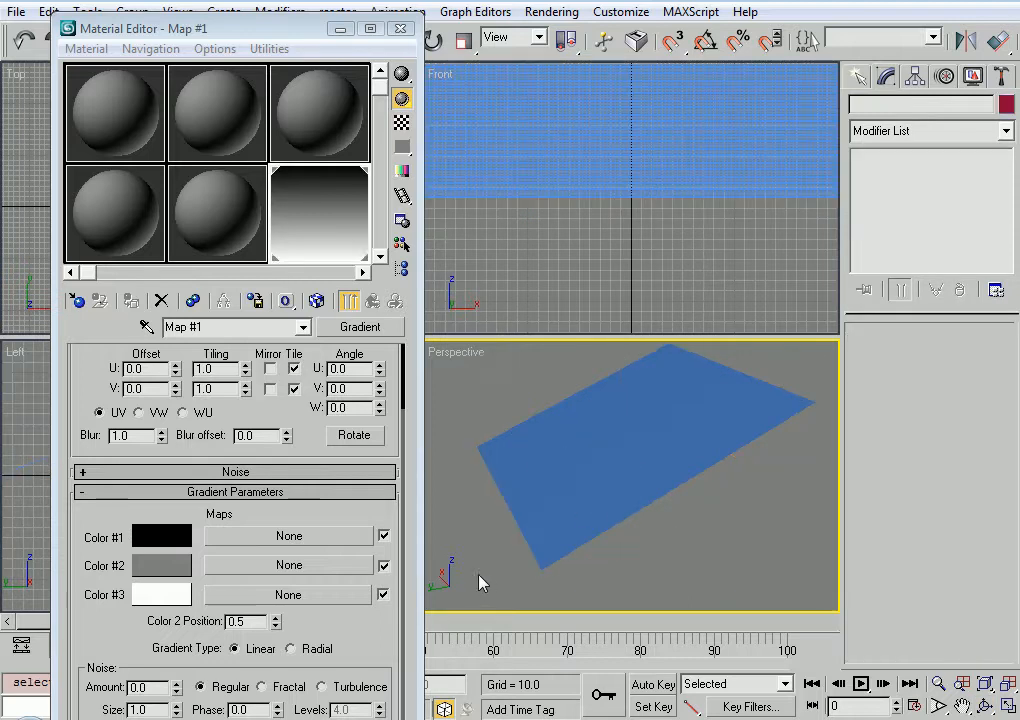
click(312, 647)
Set the displacement gradient's noise amount to 0.3
scroll(374, 461, down, 2)
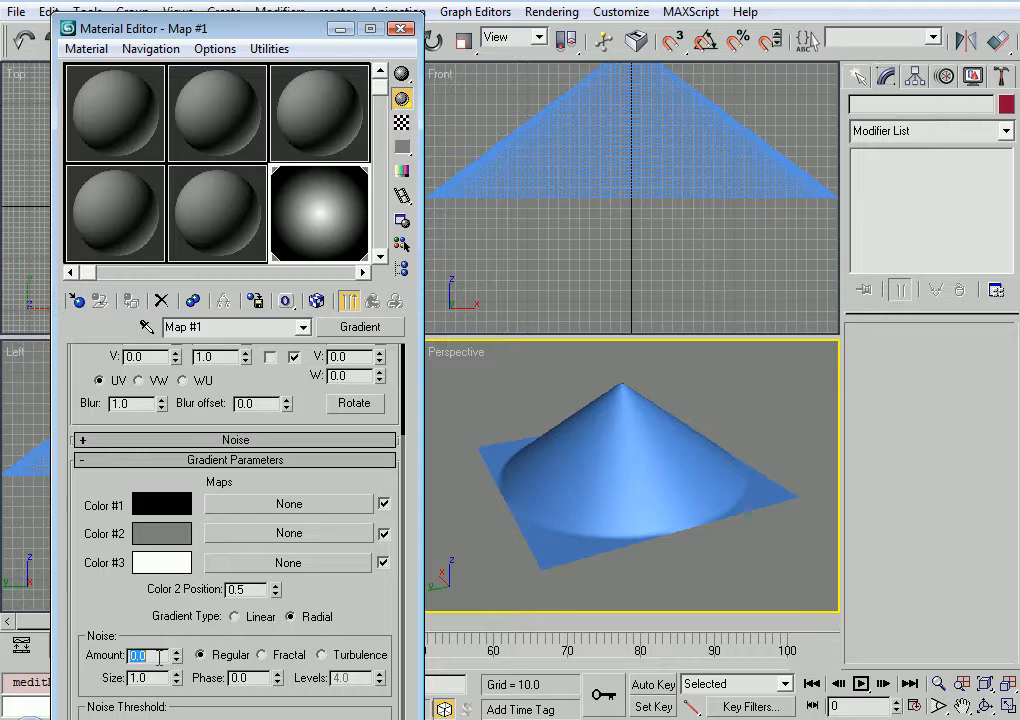
text(0.3)
key(Return)
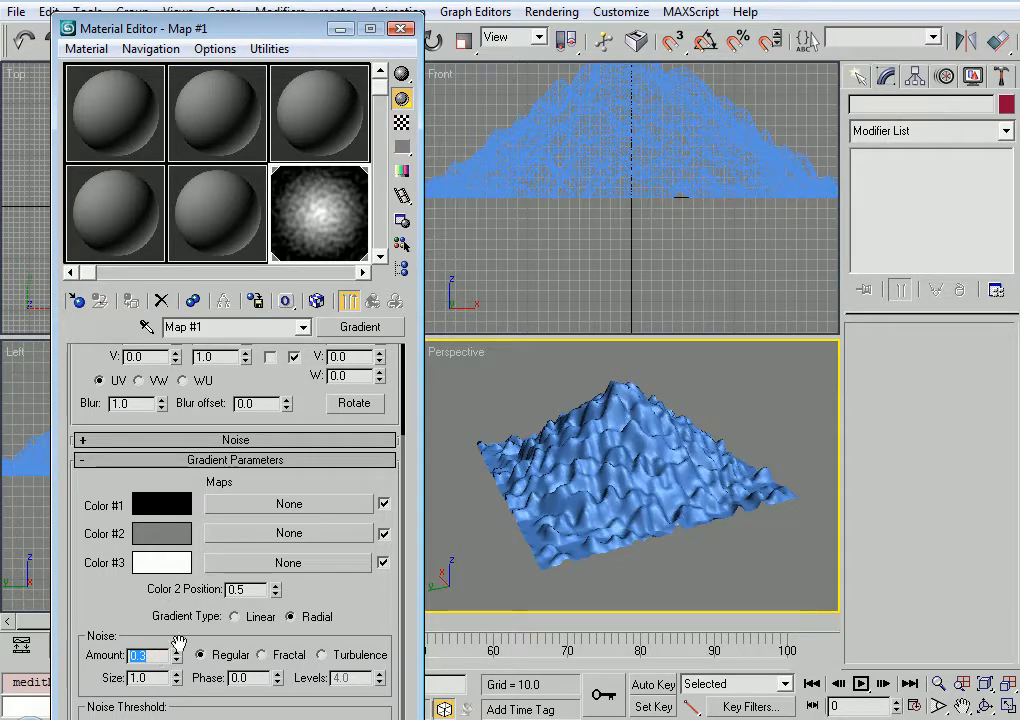
Try a noise amount of 1 on the displacement gradient and undo the change
text(1)
key(Return)
mouse_move(176, 650)
mouse_down()
mouse_move(175, 662)
mouse_move(177, 640)
mouse_up()
key(ctrl+z)
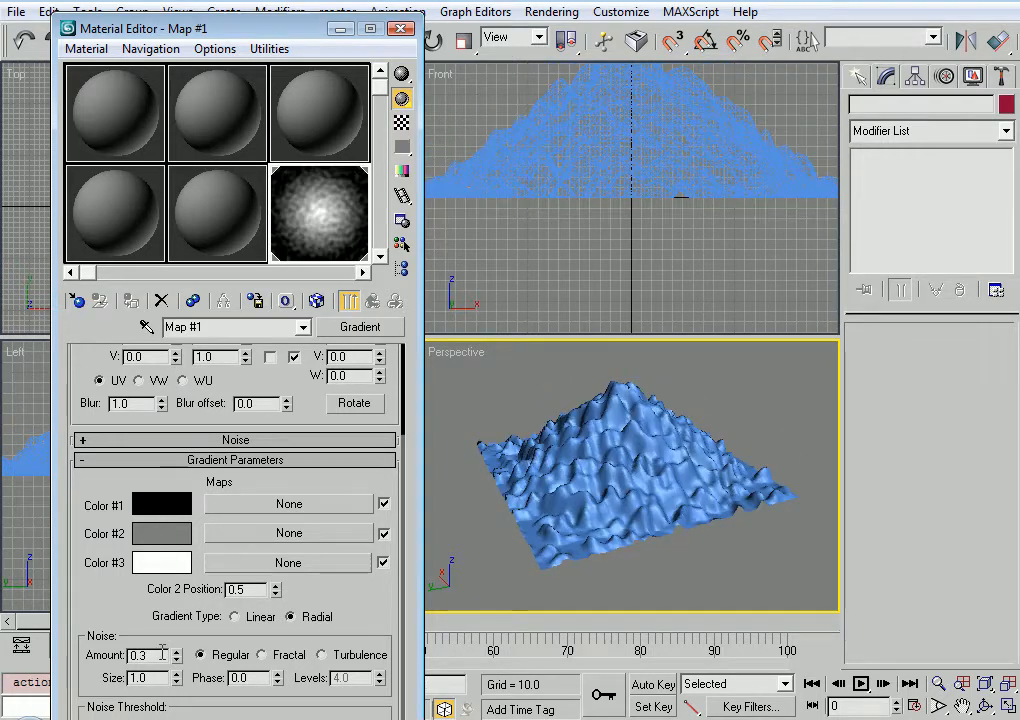
Switch the displacement gradient's noise to Fractal with size 4.4 and levels 10
click(288, 657)
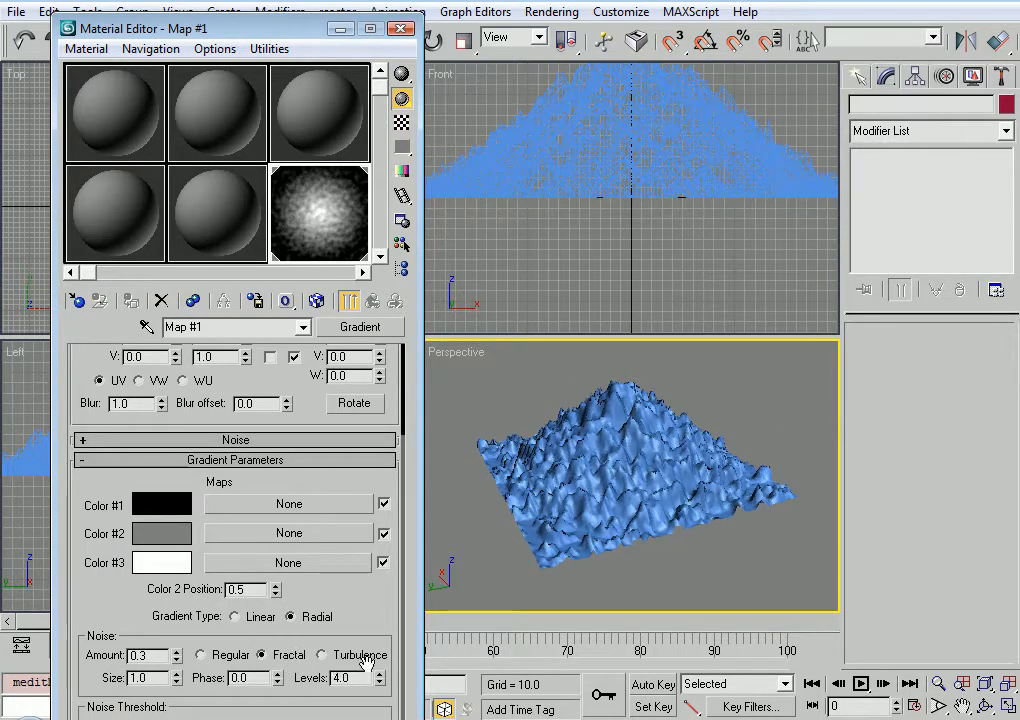
drag(177, 682, 180, 642)
drag(379, 674, 407, 505)
Copy the displacement gradient map for reuse in another material
alt+middle_drag(585, 462, 632, 476)
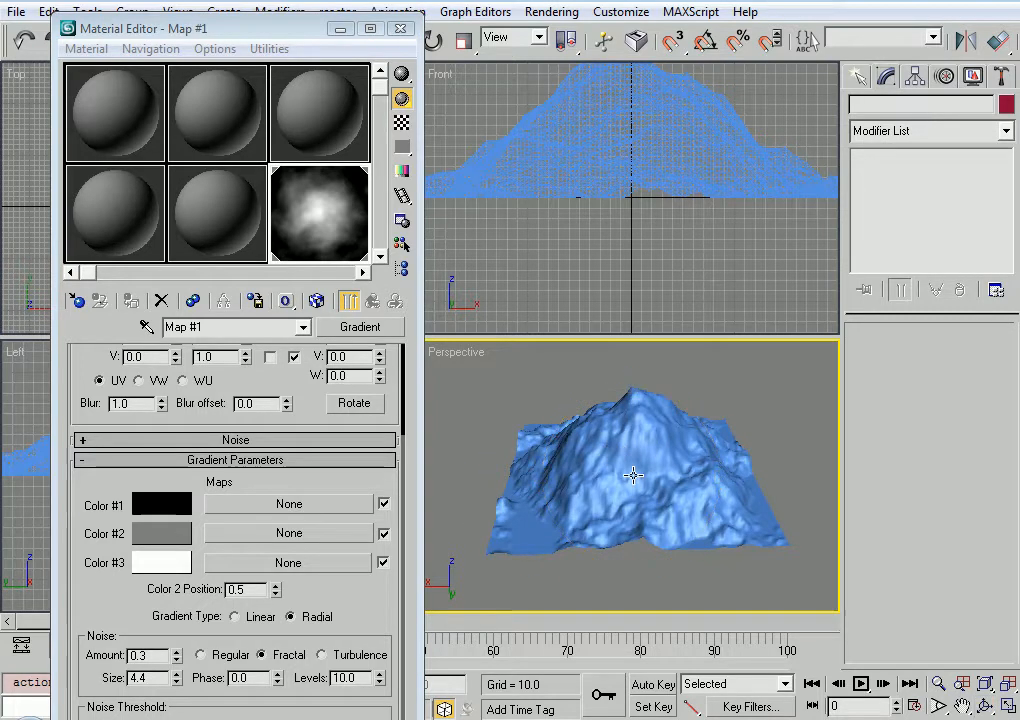
right_click(349, 328)
click(383, 357)
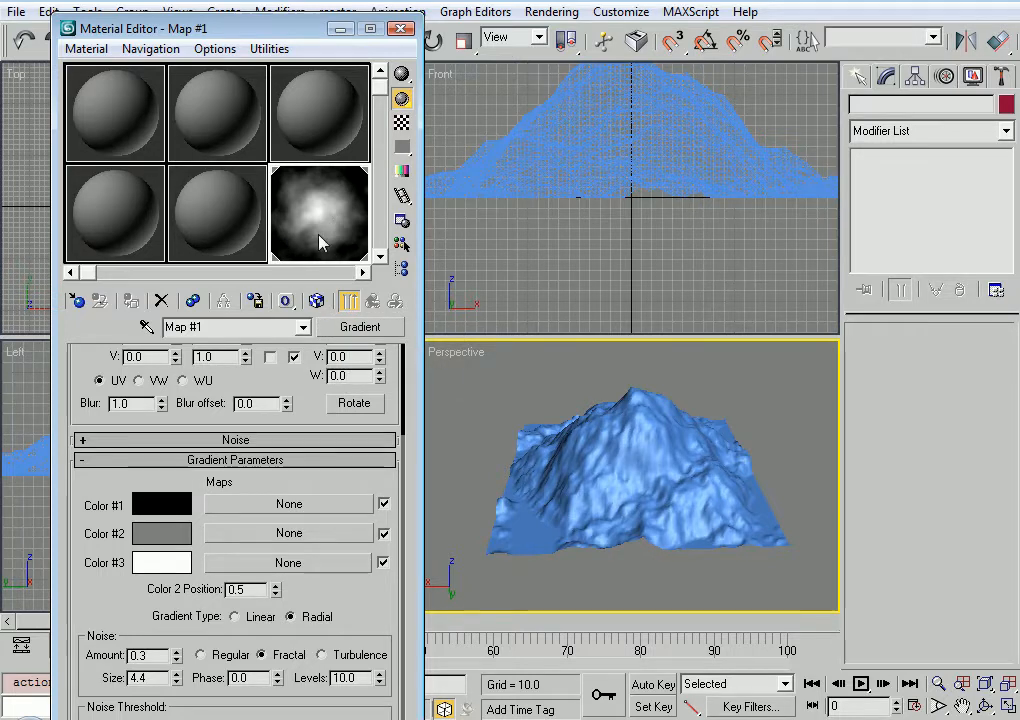
Name the first sample material "mountain" and assign it to the displaced plane
click(103, 120)
click(255, 328)
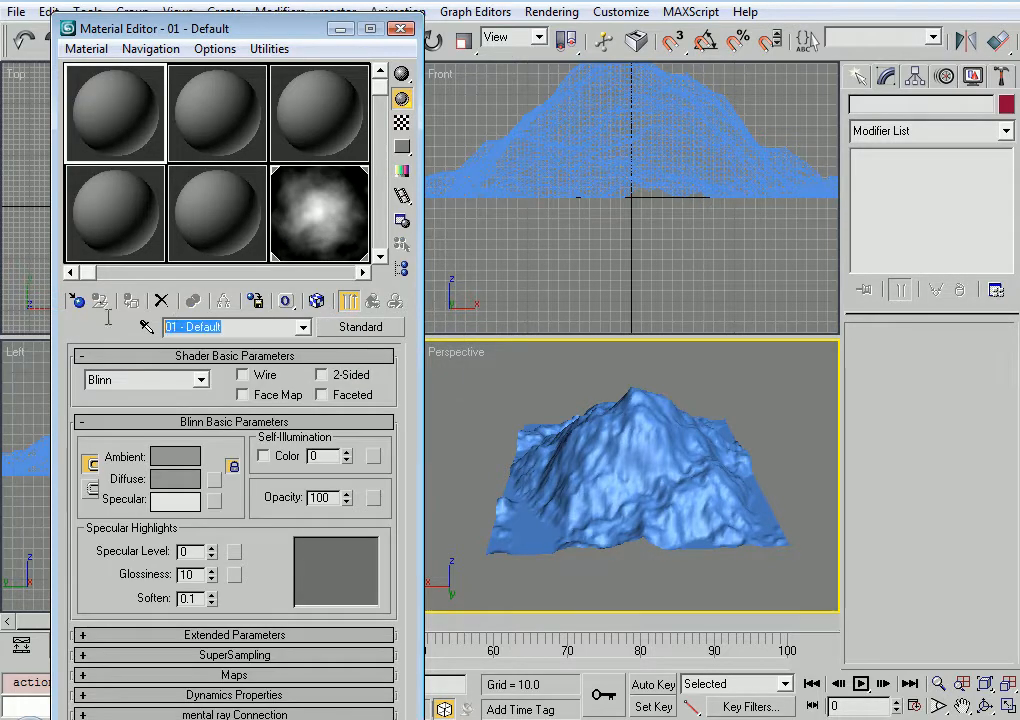
text(moutain)
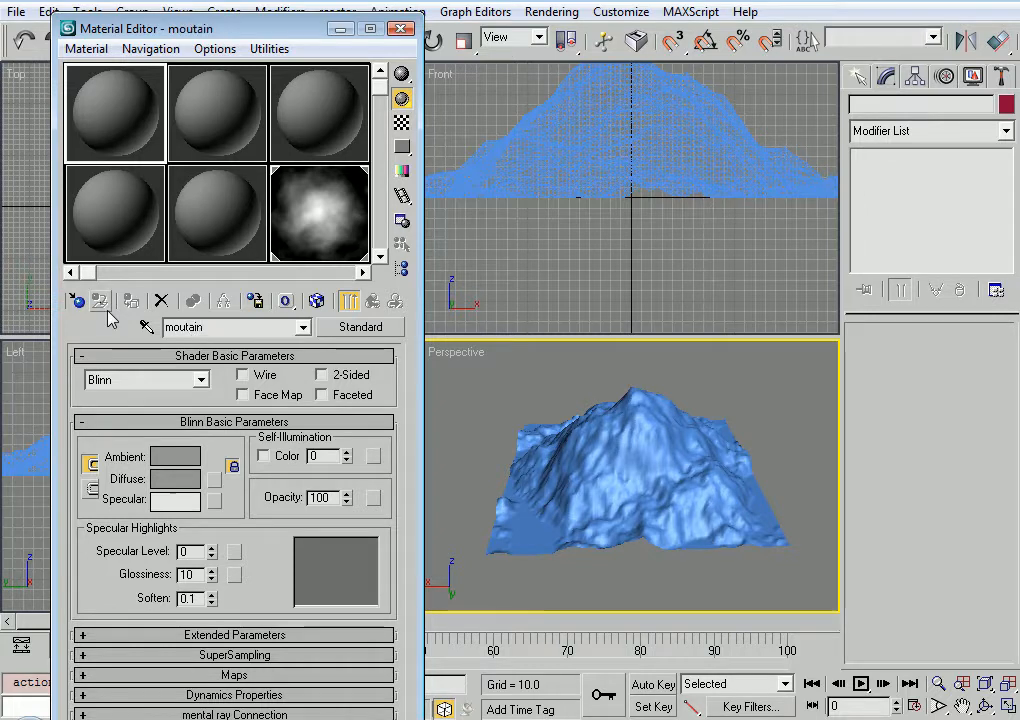
click(569, 501)
click(131, 302)
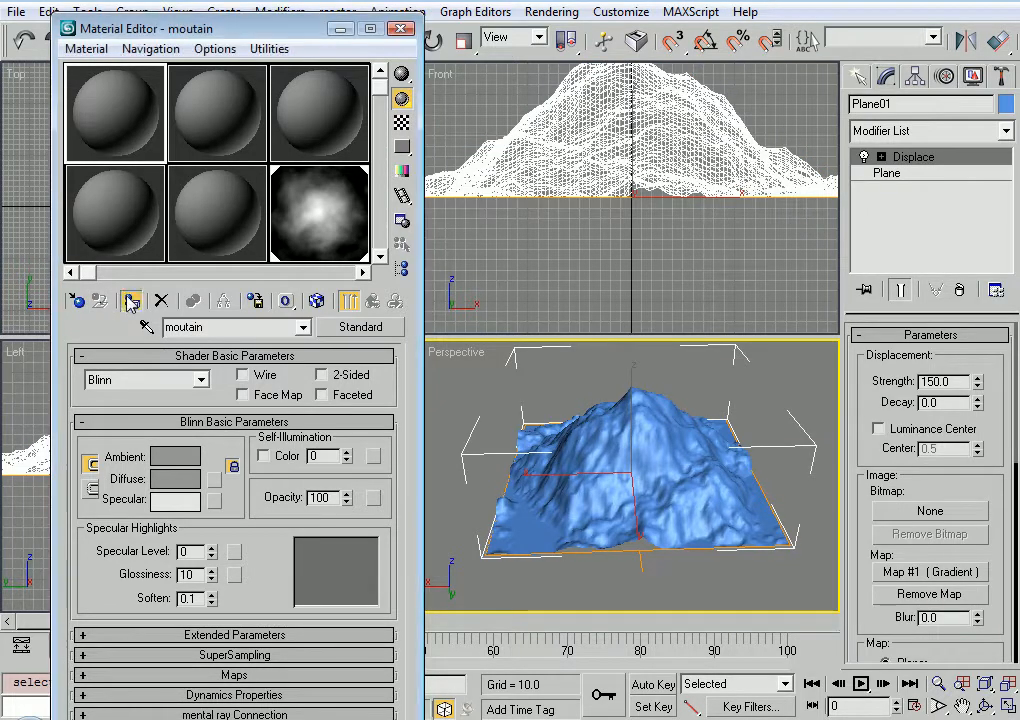
click(188, 328)
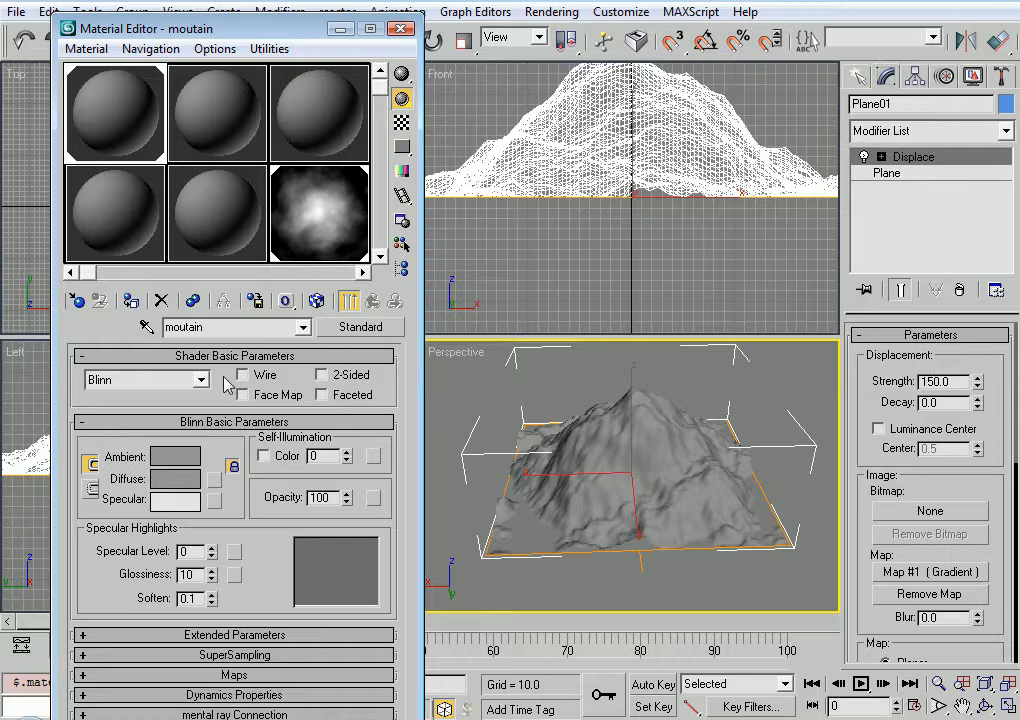
text(n)
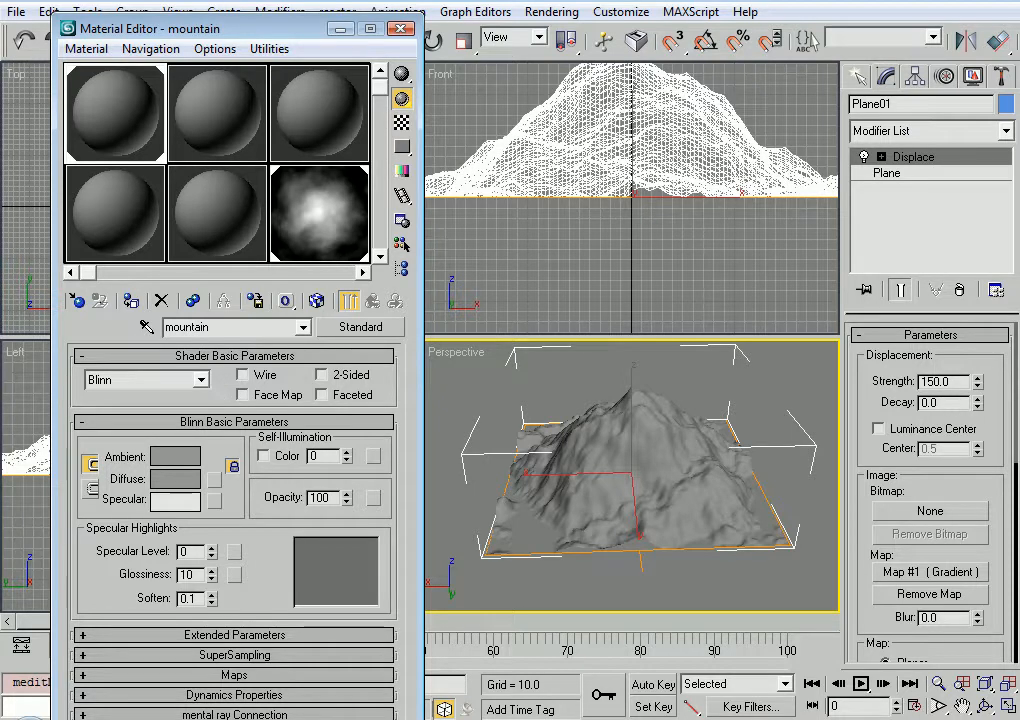
Paste the gradient as an independent copy into the mountain material's Diffuse Color map and show it in the viewport
click(228, 675)
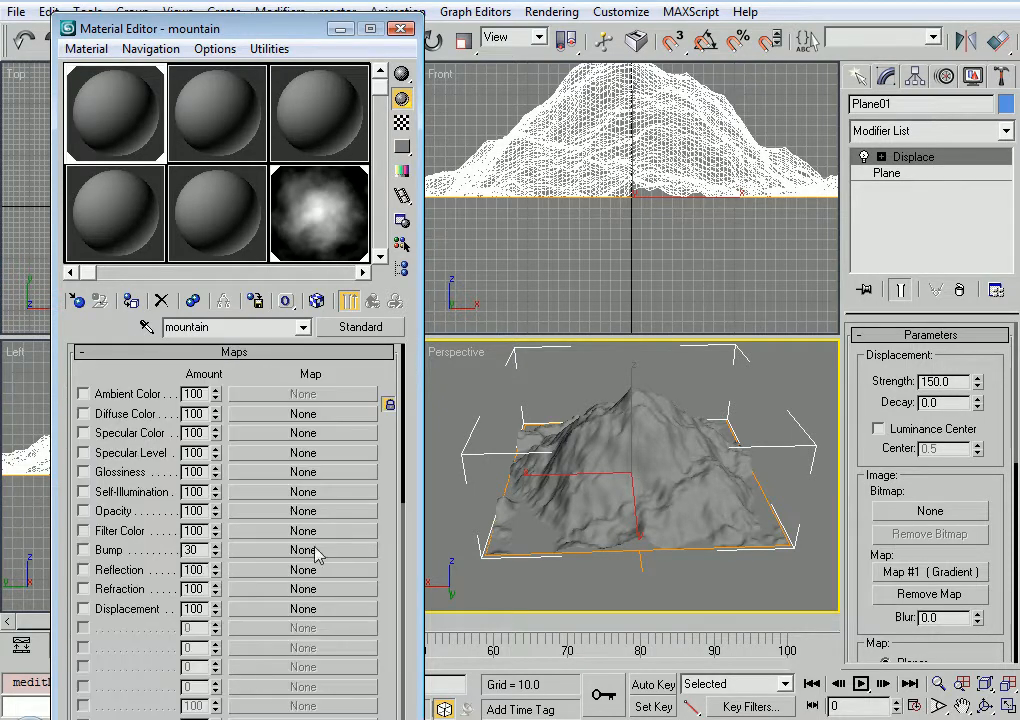
right_click(302, 417)
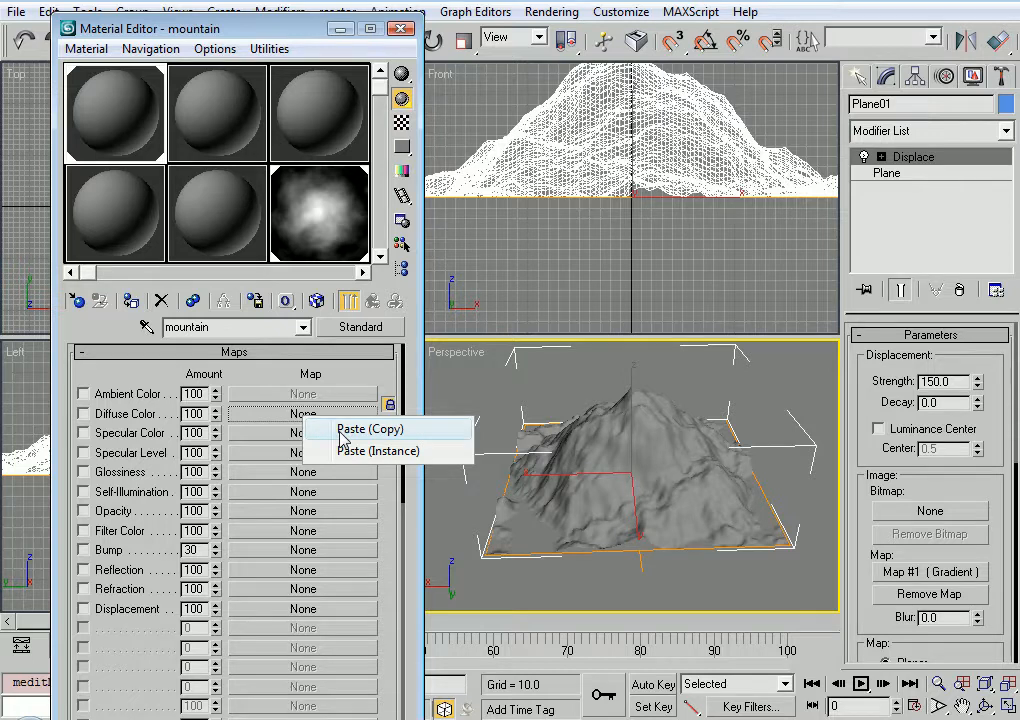
click(344, 431)
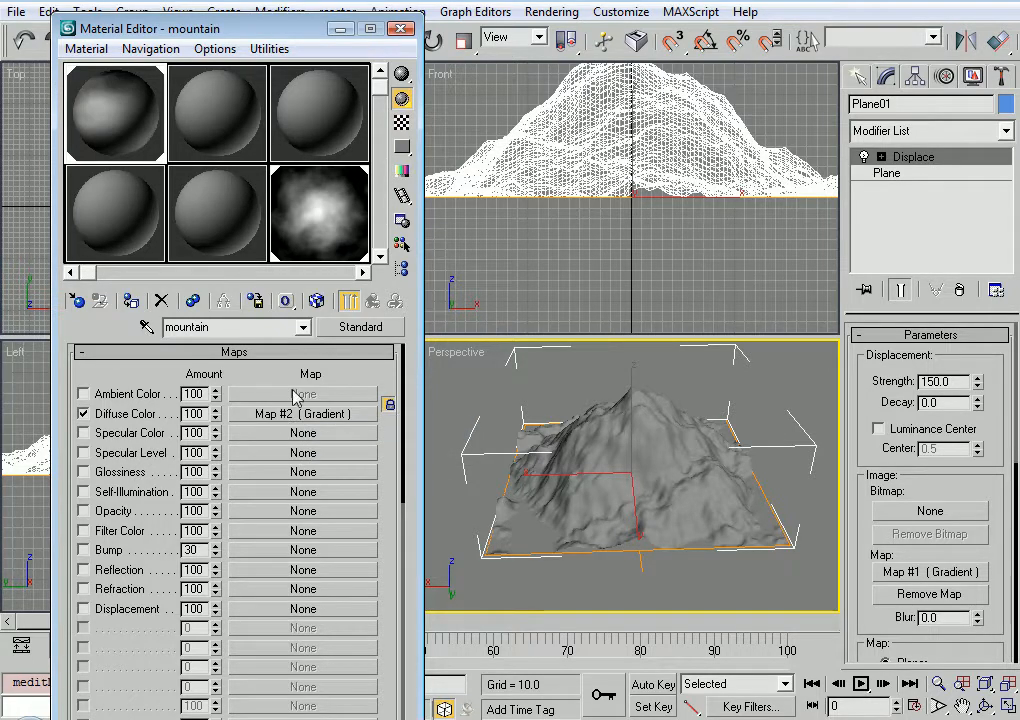
click(280, 413)
drag(257, 501, 260, 468)
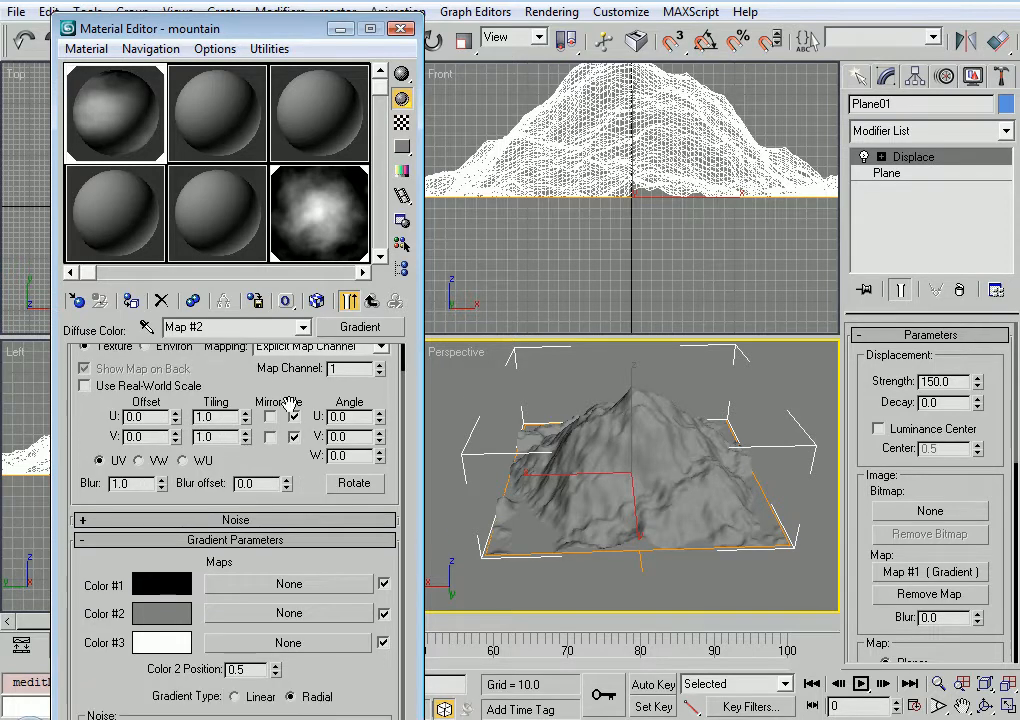
click(316, 300)
Set the diffuse gradient's Color #1 to dark green (20, 49, 0) and Color #2 to brown (161, 123, 42)
scroll(187, 522, down, 2)
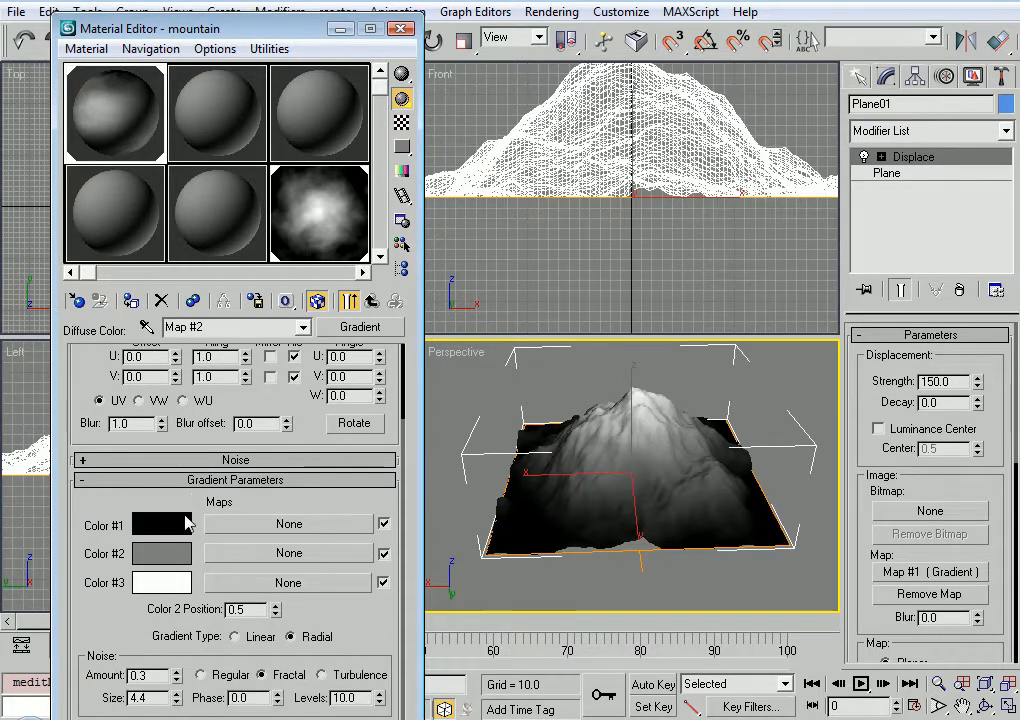
click(188, 522)
mouse_move(430, 240)
mouse_down()
mouse_move(444, 214)
mouse_move(444, 230)
mouse_up()
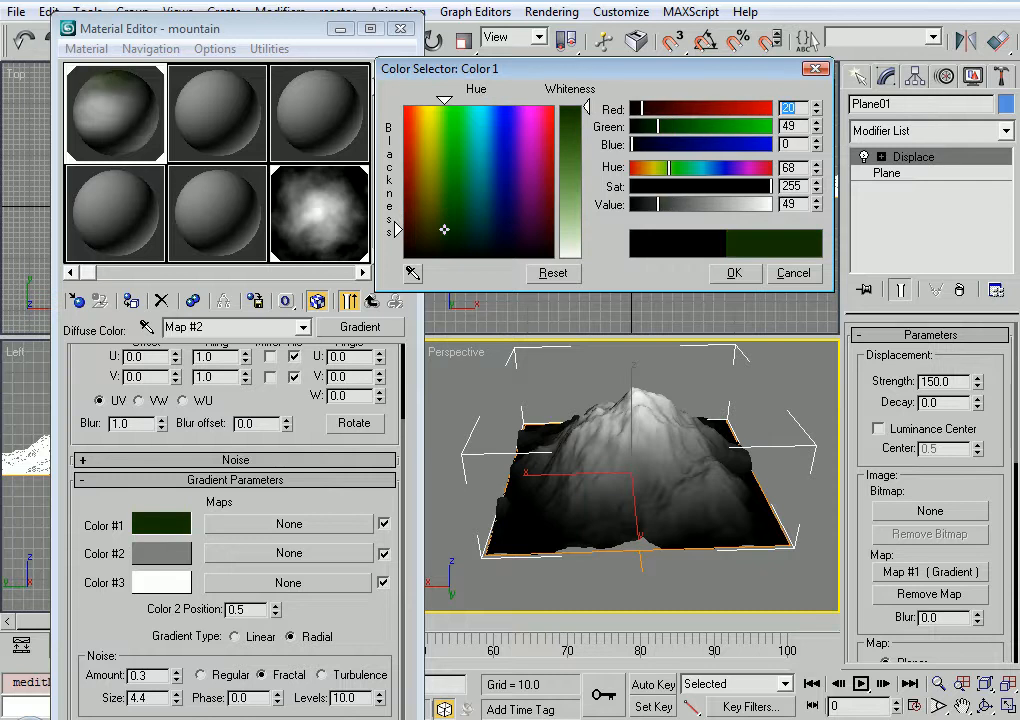
click(160, 552)
click(421, 174)
click(573, 120)
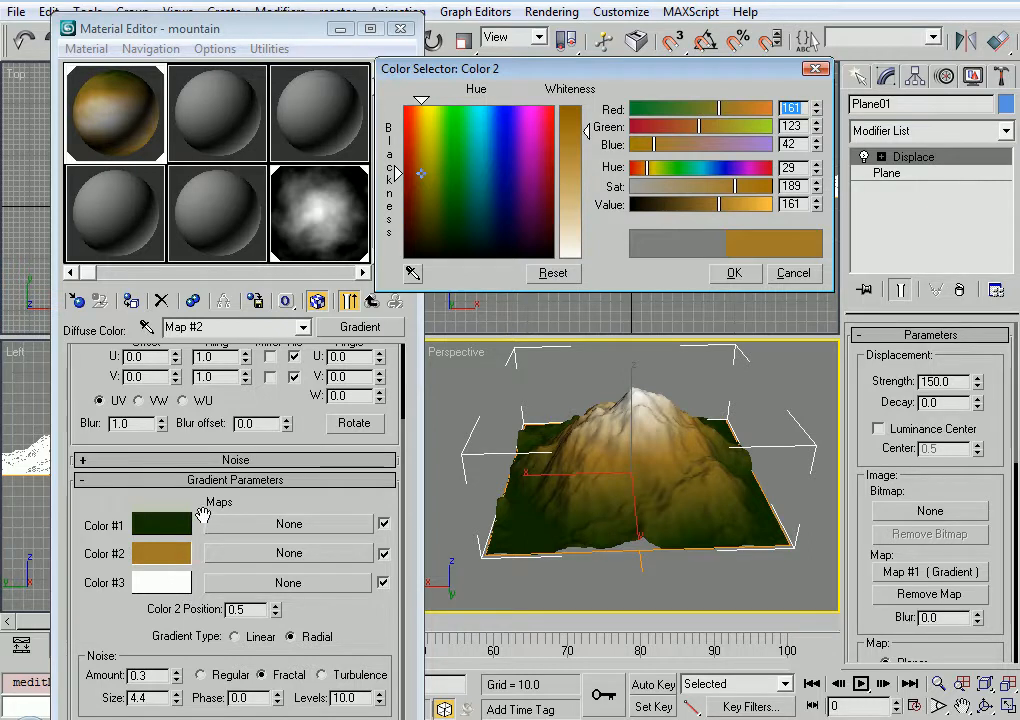
Raise the diffuse gradient's noise amount to 1.0 and accept the Color #2 choice
scroll(121, 612, down, 1)
drag(177, 657, 180, 620)
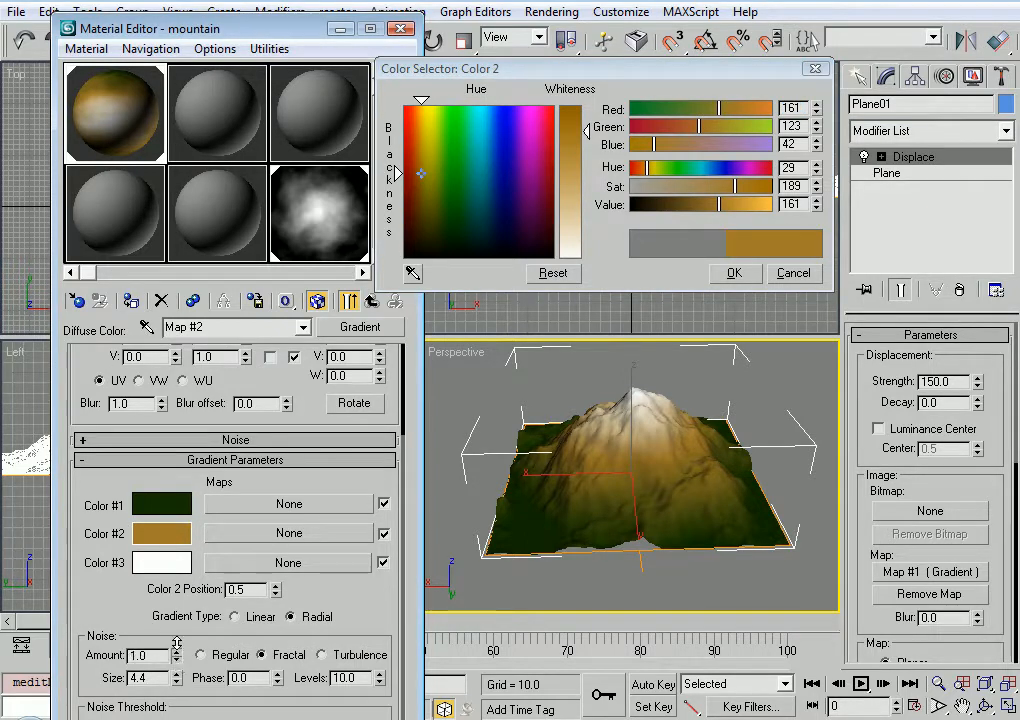
click(734, 273)
Load the GRASS2 image from the 3ds Max 9 ground maps folder as a Bitmap map for the gradient's Color #1
alt+middle_drag(653, 467, 628, 483)
scroll(632, 475, up, 2)
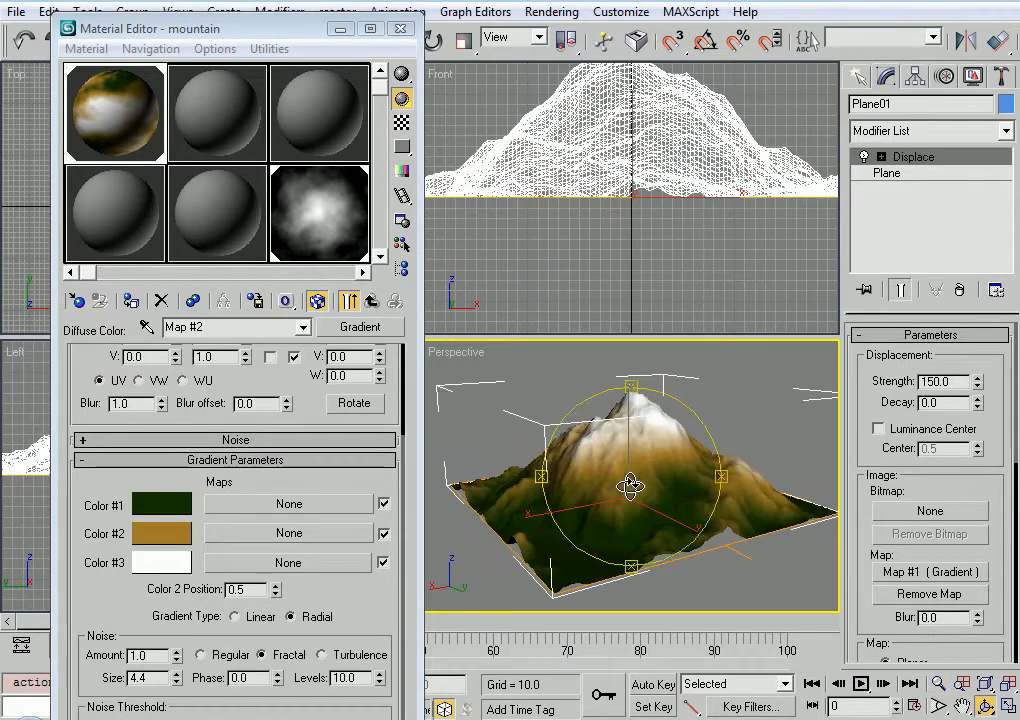
click(275, 504)
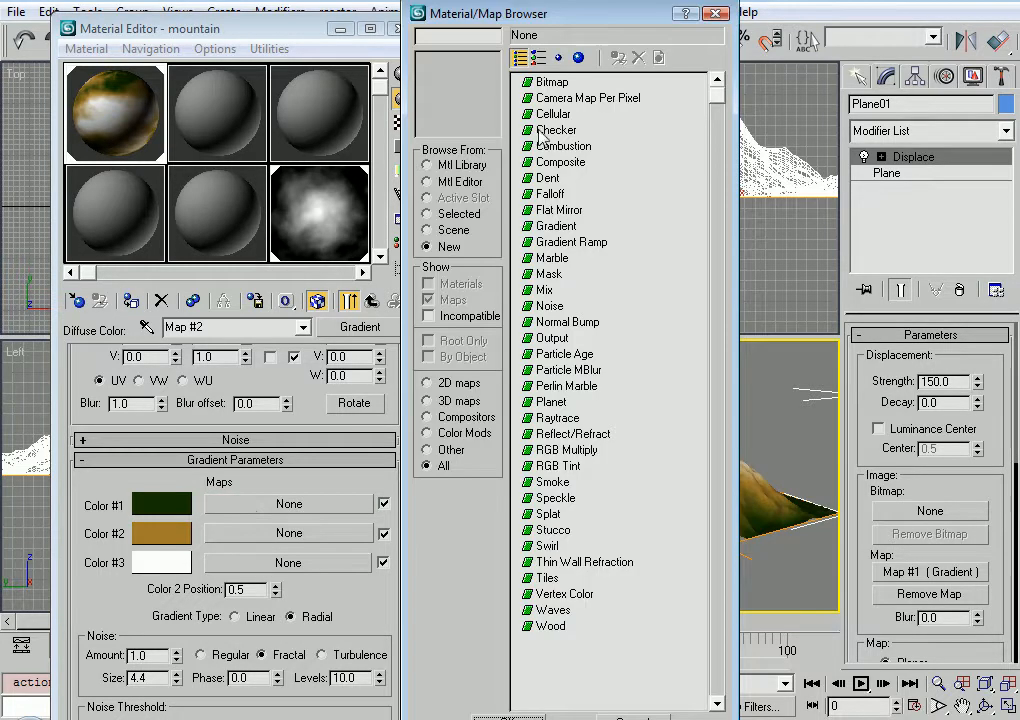
double_click(550, 83)
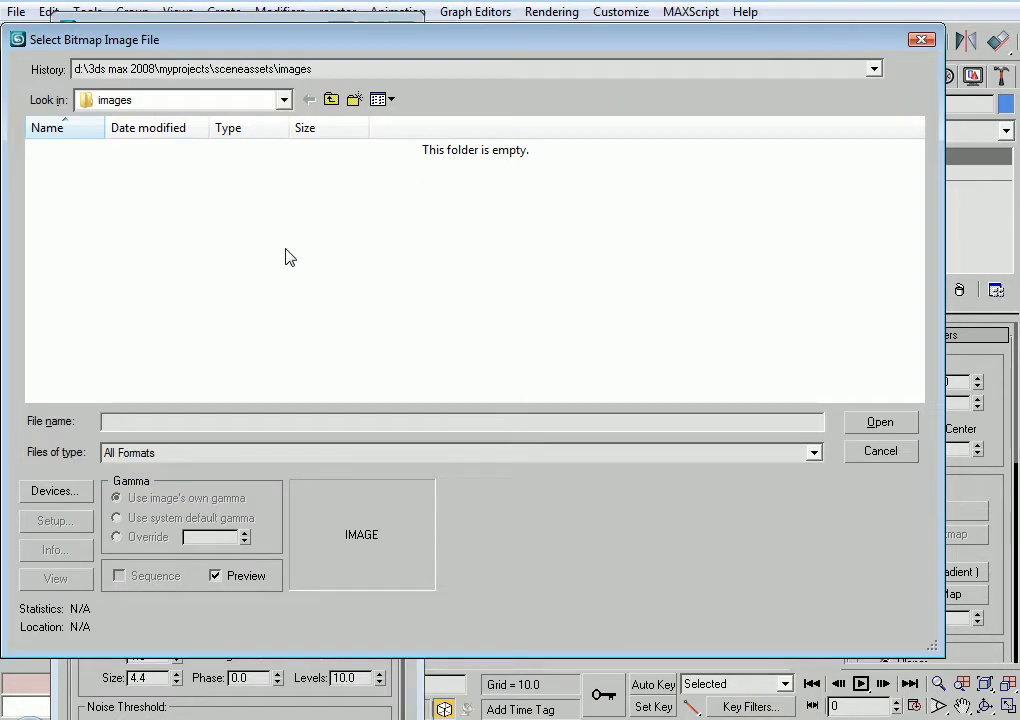
click(317, 69)
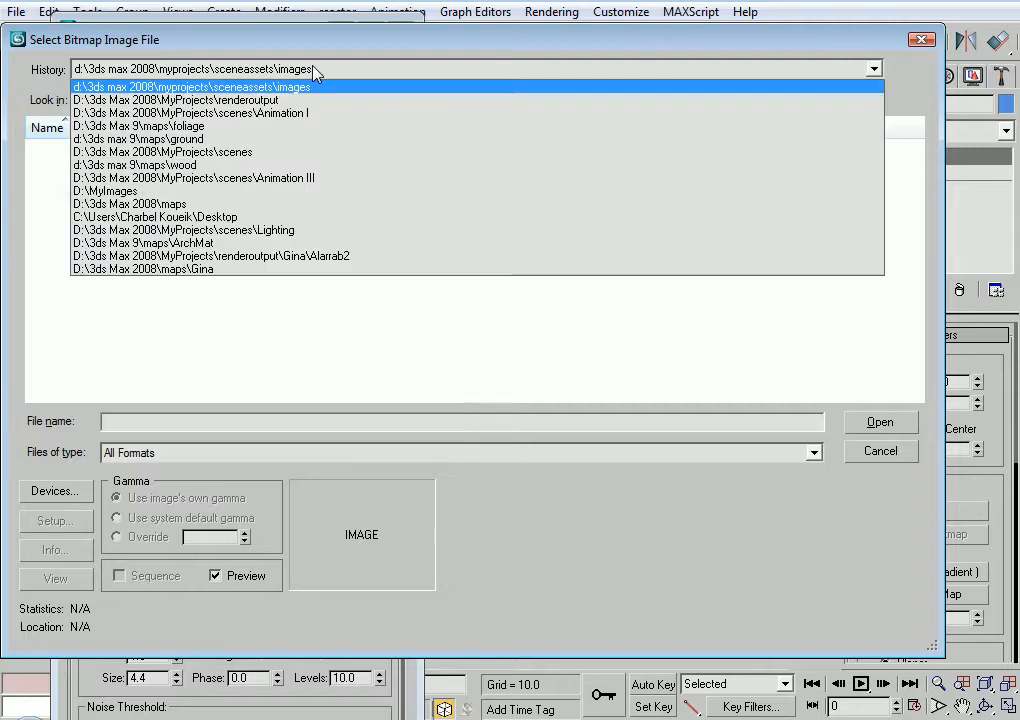
click(312, 140)
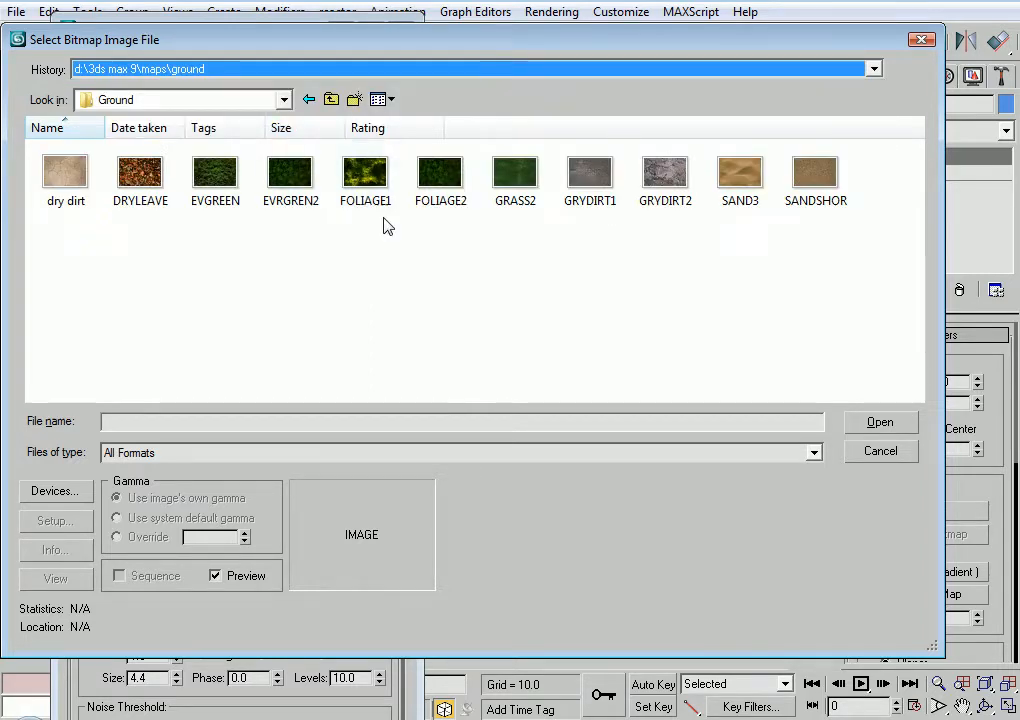
double_click(515, 175)
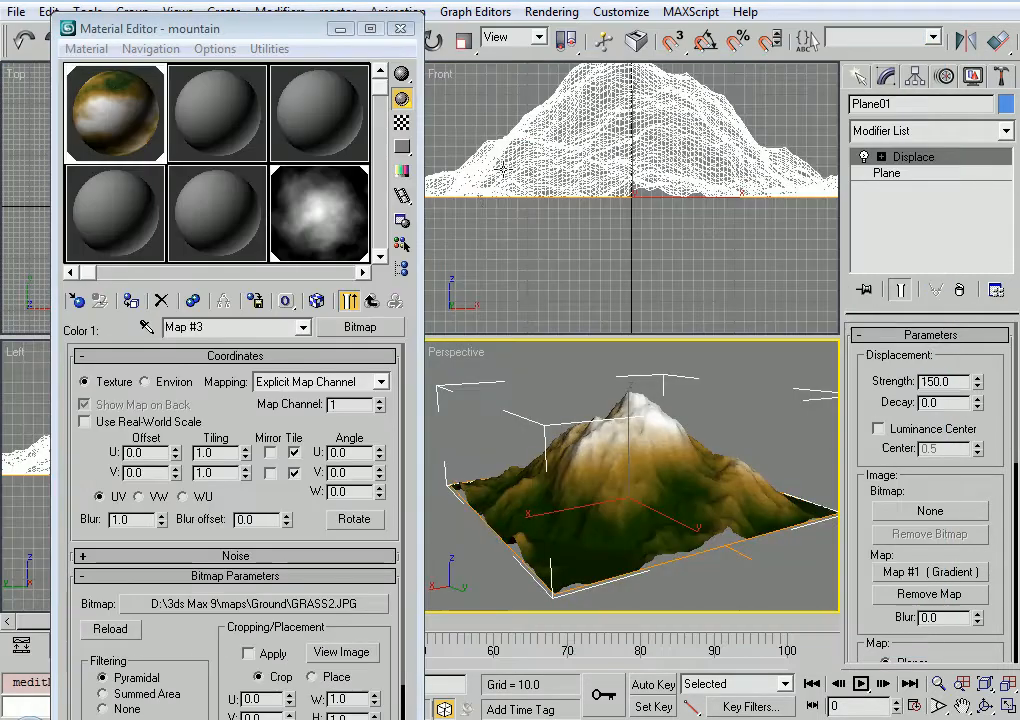
Show the grass bitmap in the viewport, set its U and V tiling to 6, and return to the gradient
click(316, 301)
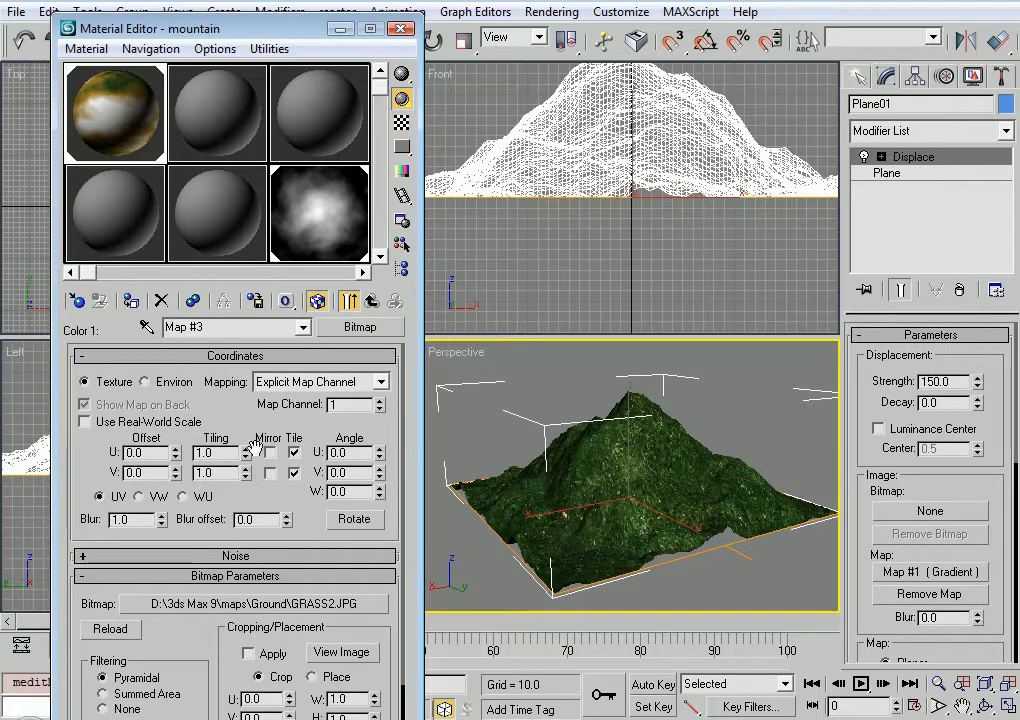
text(6)
key(Tab)
text(6)
key(Return)
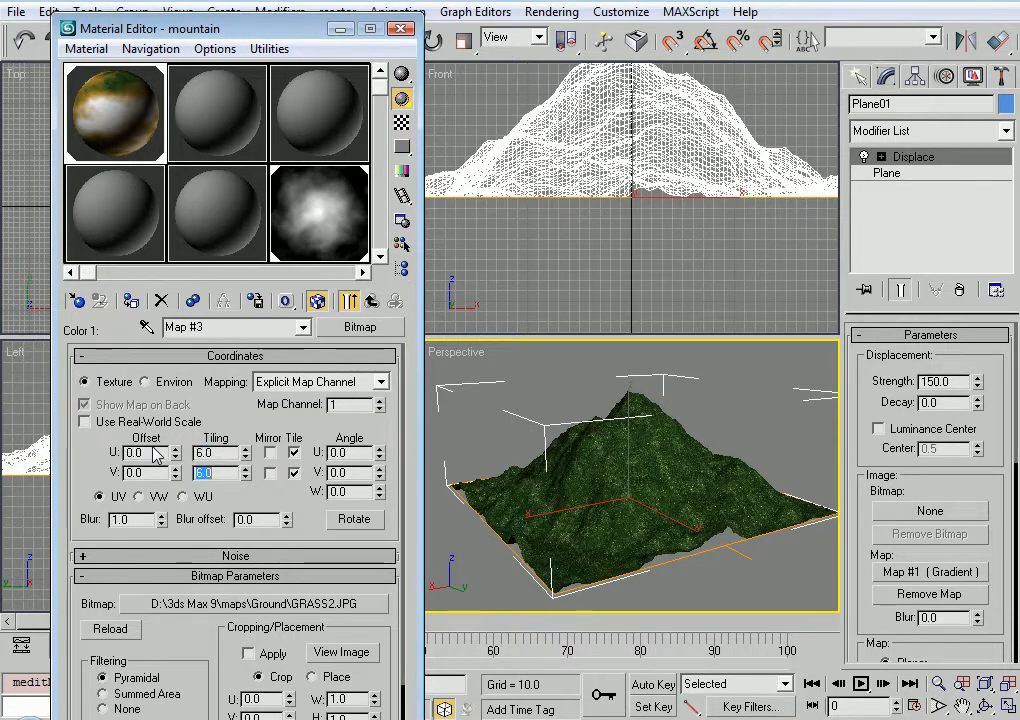
click(371, 301)
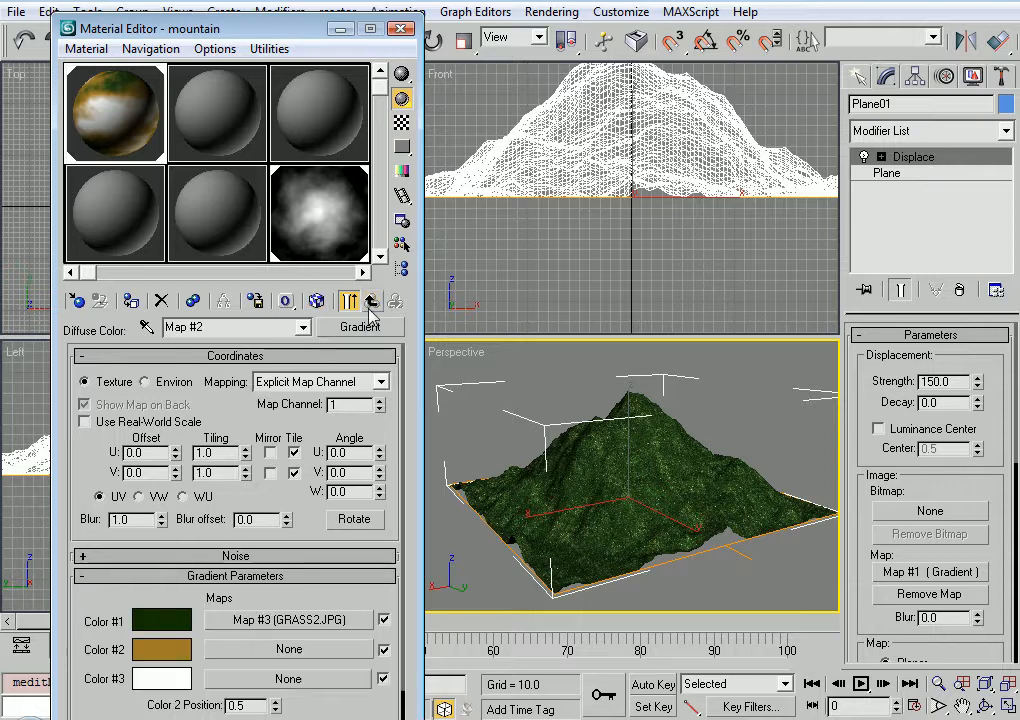
Load the "dry dirt" image as a Bitmap map for the gradient's Color #2 and show it in the viewport
click(229, 656)
double_click(551, 82)
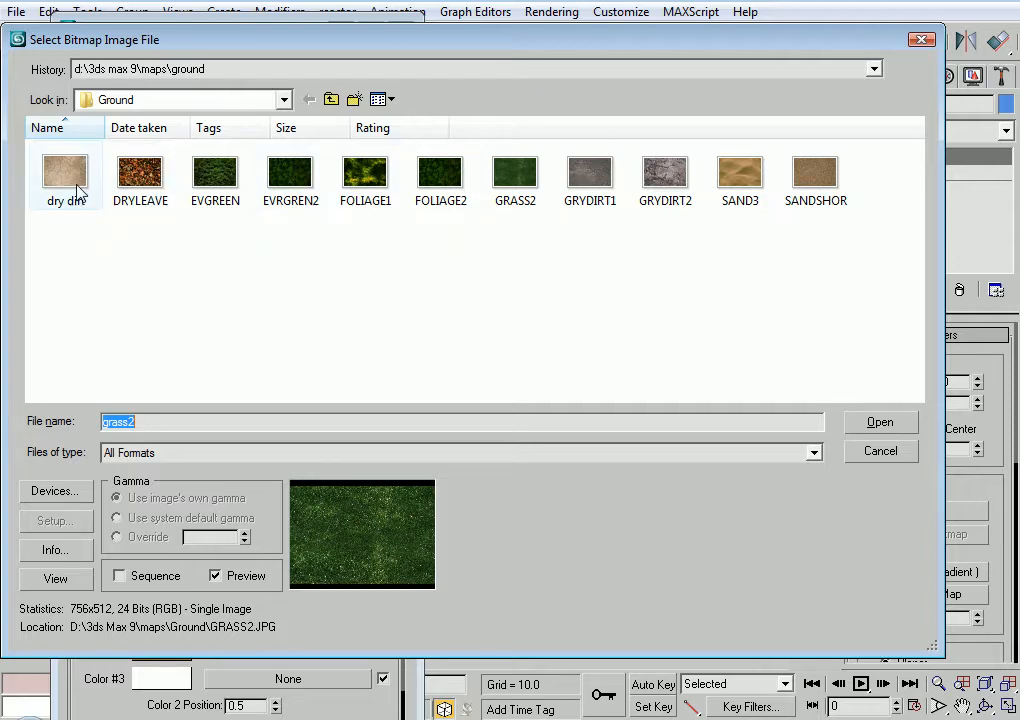
double_click(78, 192)
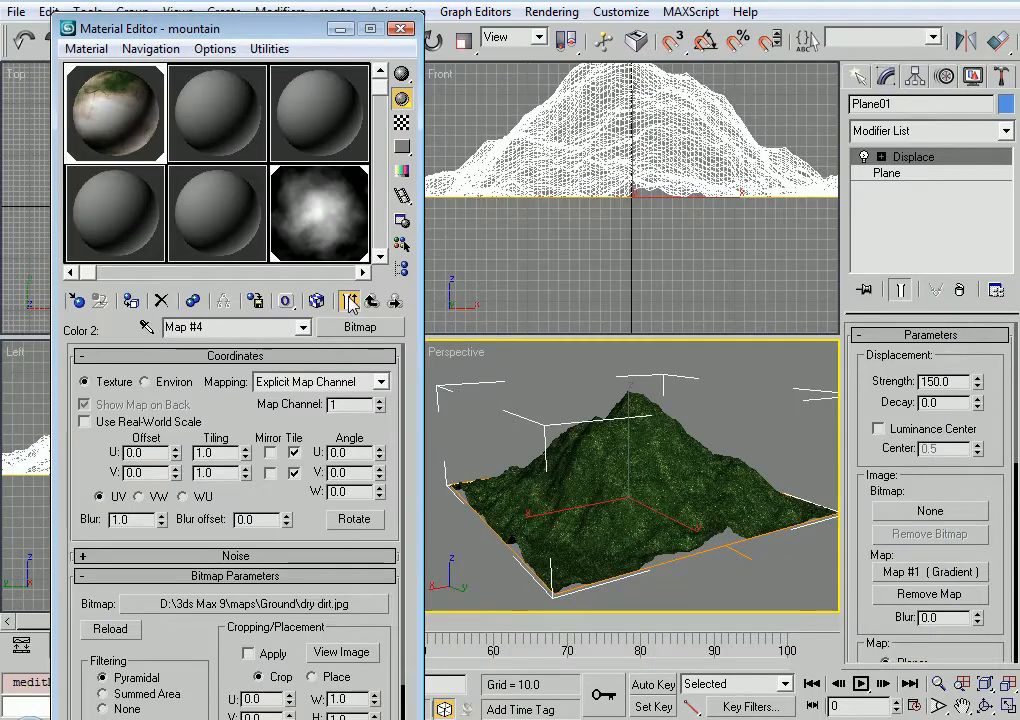
click(316, 301)
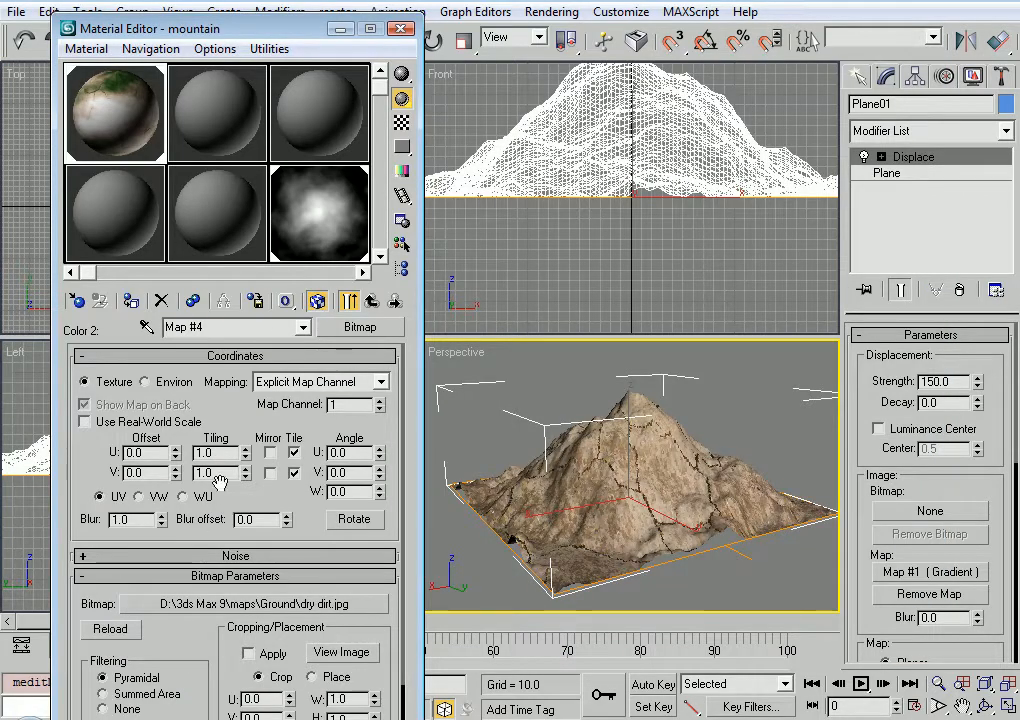
Set the dry dirt bitmap's U and V tiling to 10 and return to the gradient
text(10)
key(Tab)
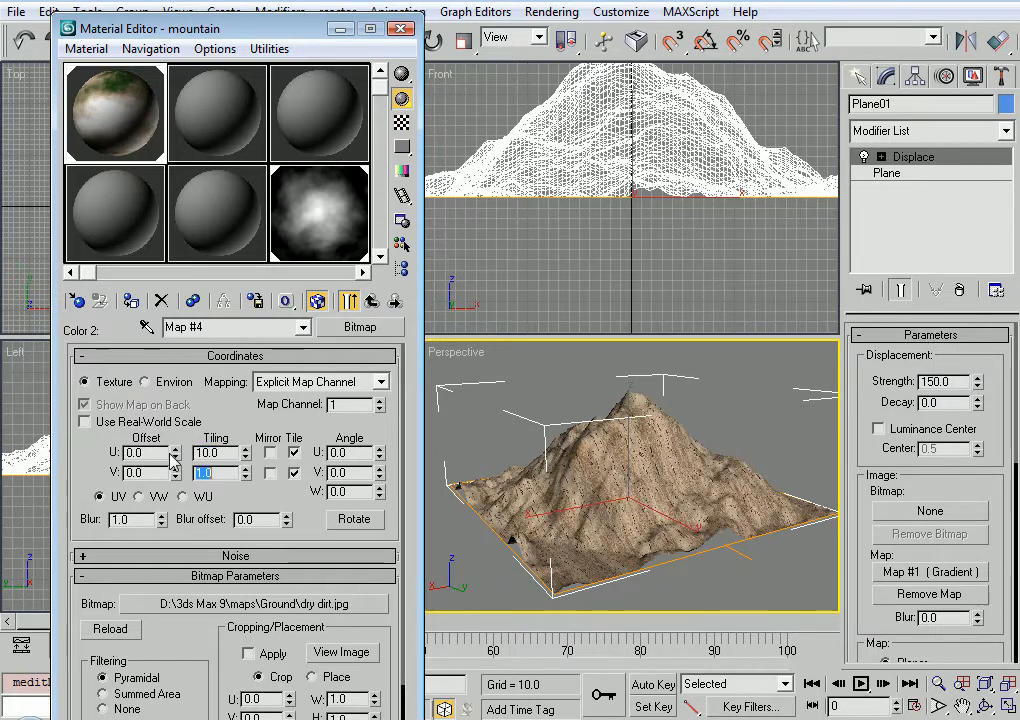
text(10)
key(Return)
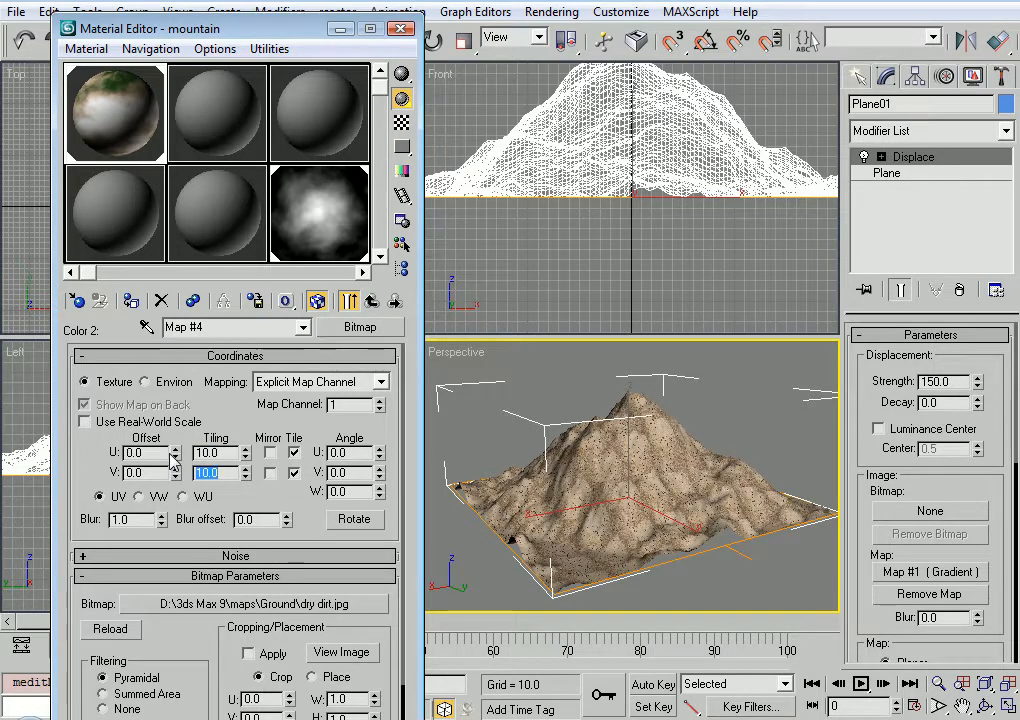
click(344, 299)
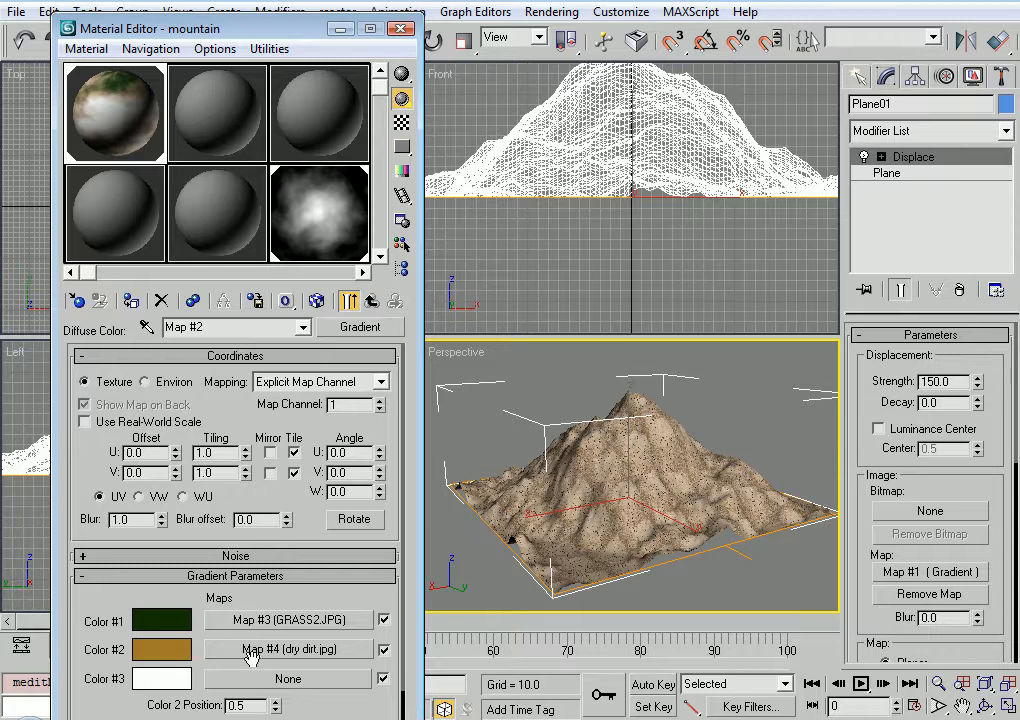
Load the GRYDIRT1 image as a Bitmap map for the gradient's Color #3 and show it in the viewport
click(294, 679)
double_click(555, 80)
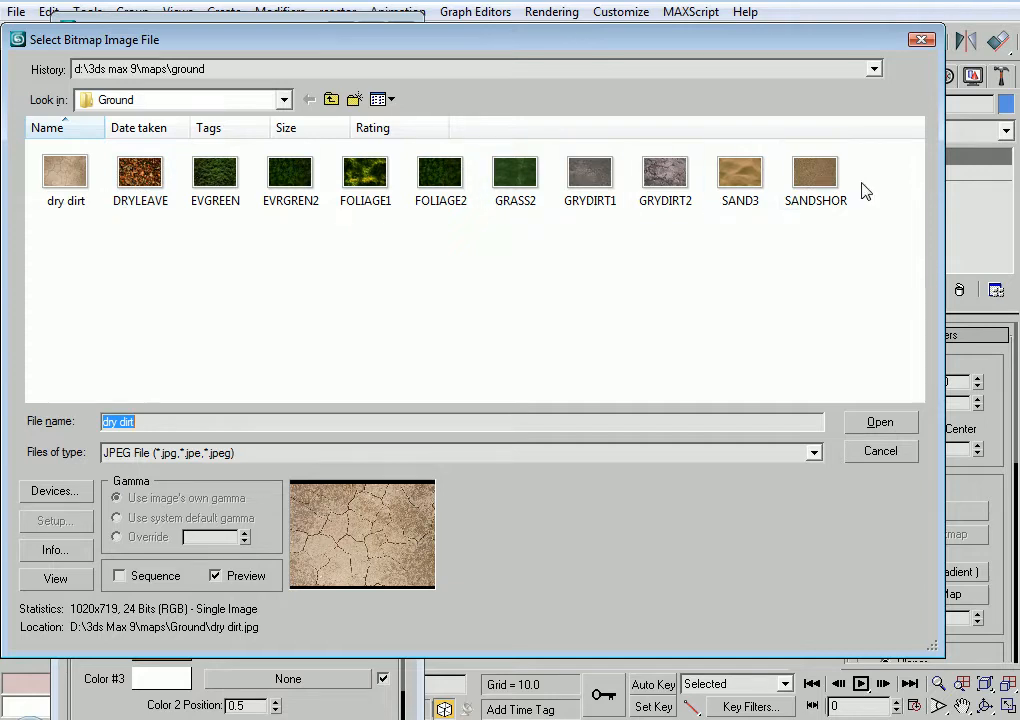
click(815, 175)
click(588, 178)
double_click(588, 178)
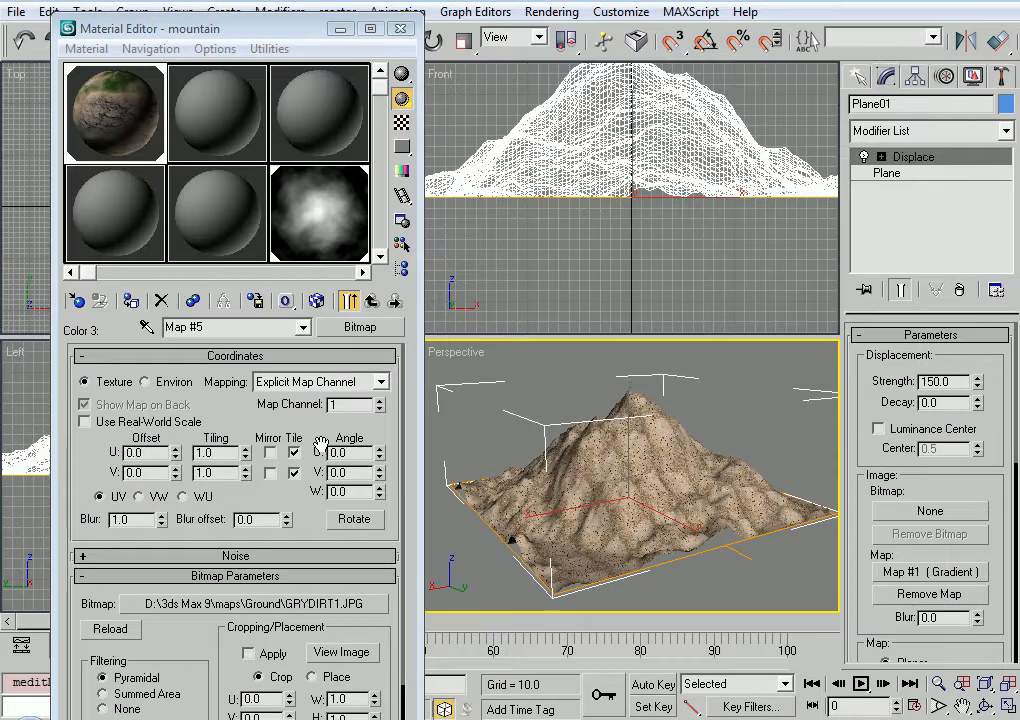
click(317, 300)
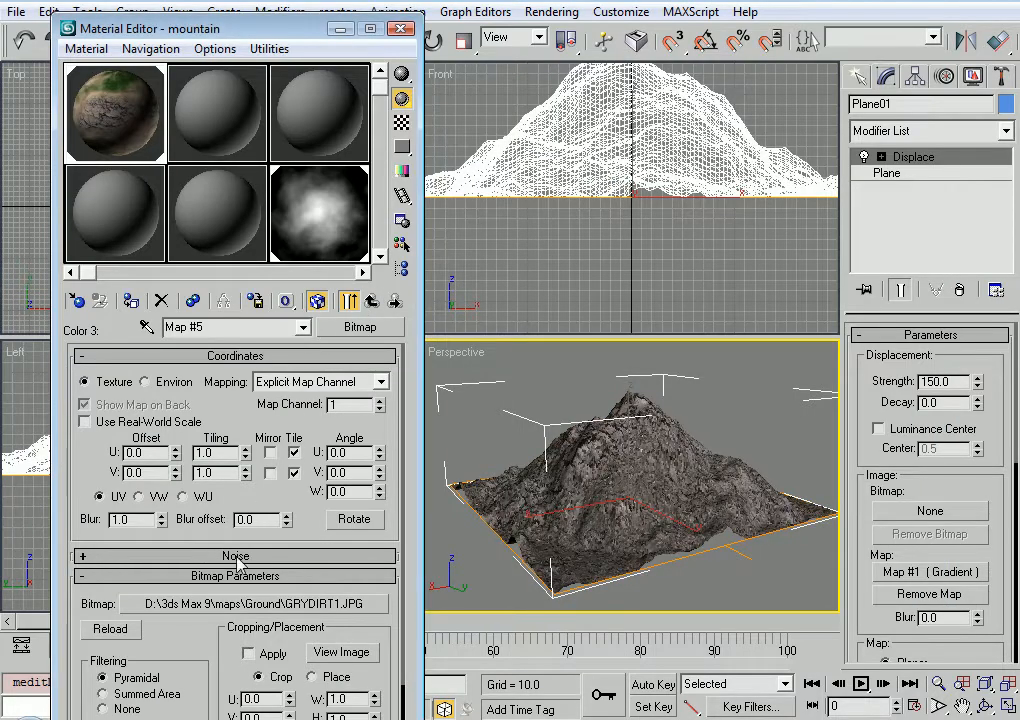
Set the grey dirt bitmap's U and V tiling to 5 and return to the gradient
text(5)
key(Tab)
text(5)
key(Return)
click(371, 300)
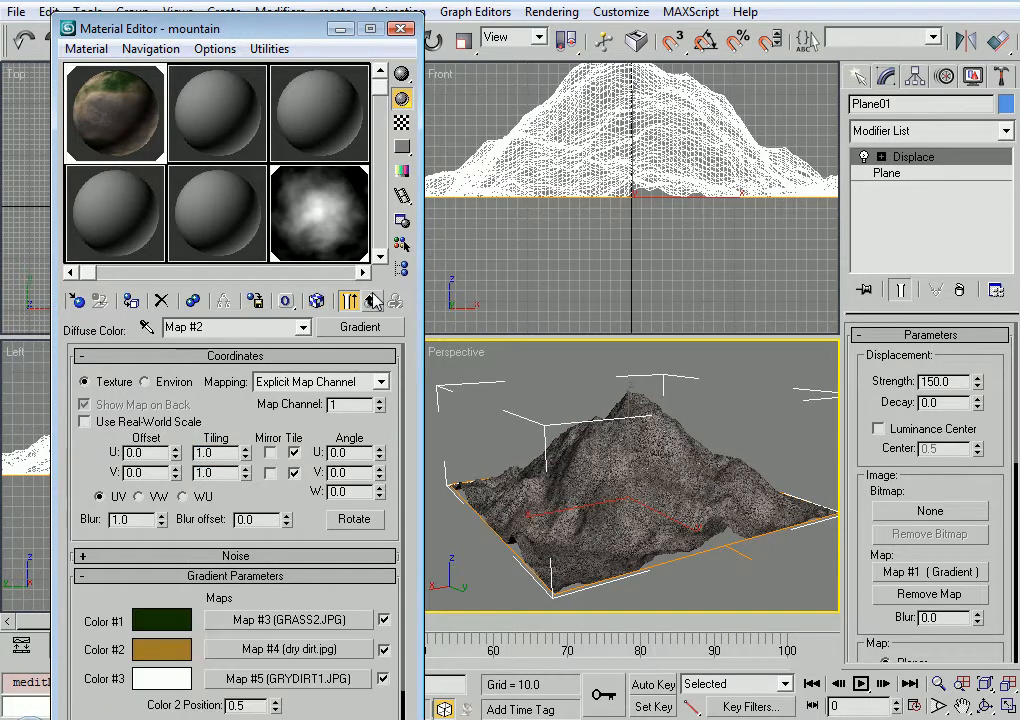
Render the Perspective view to check the textured mountain, and place the render beside the material settings
drag(718, 45, 452, 42)
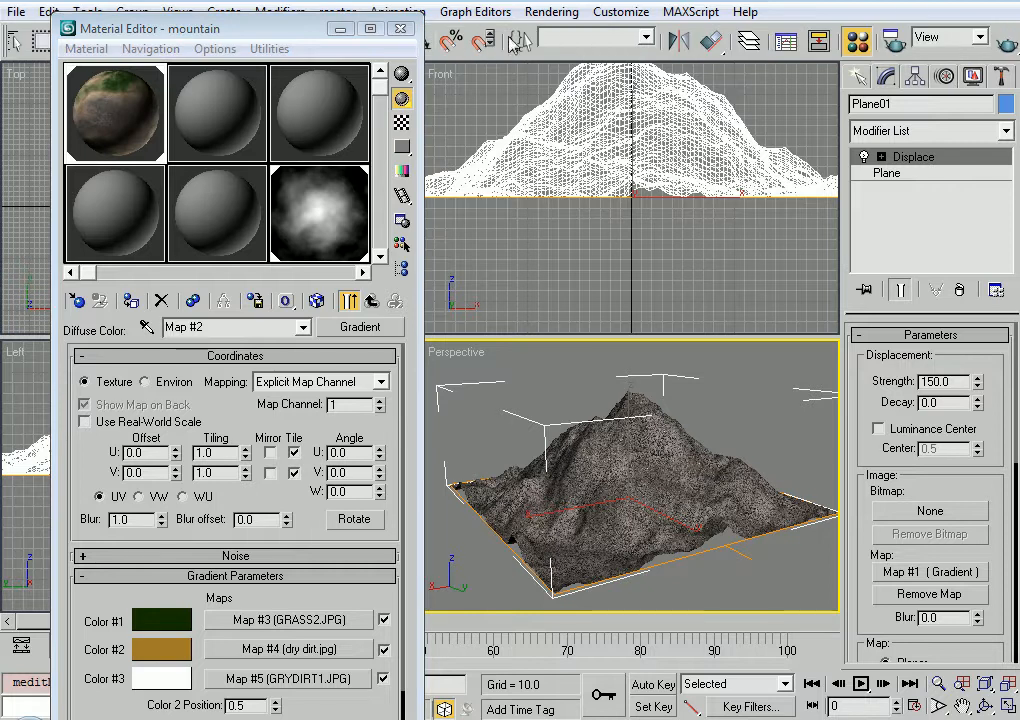
click(1005, 42)
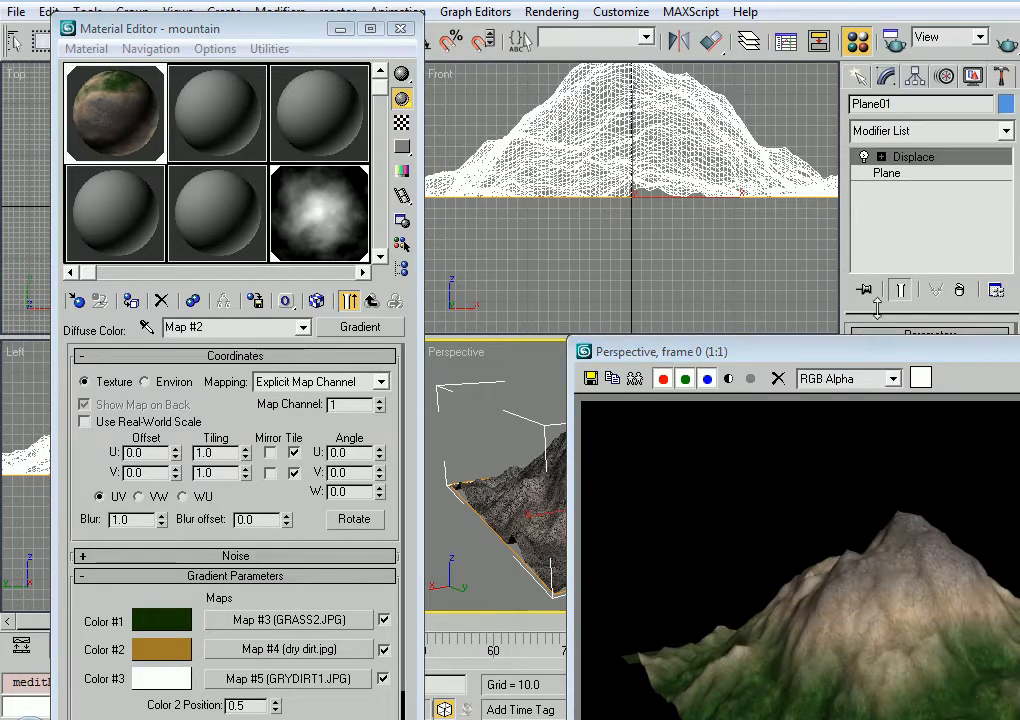
drag(876, 357, 652, 128)
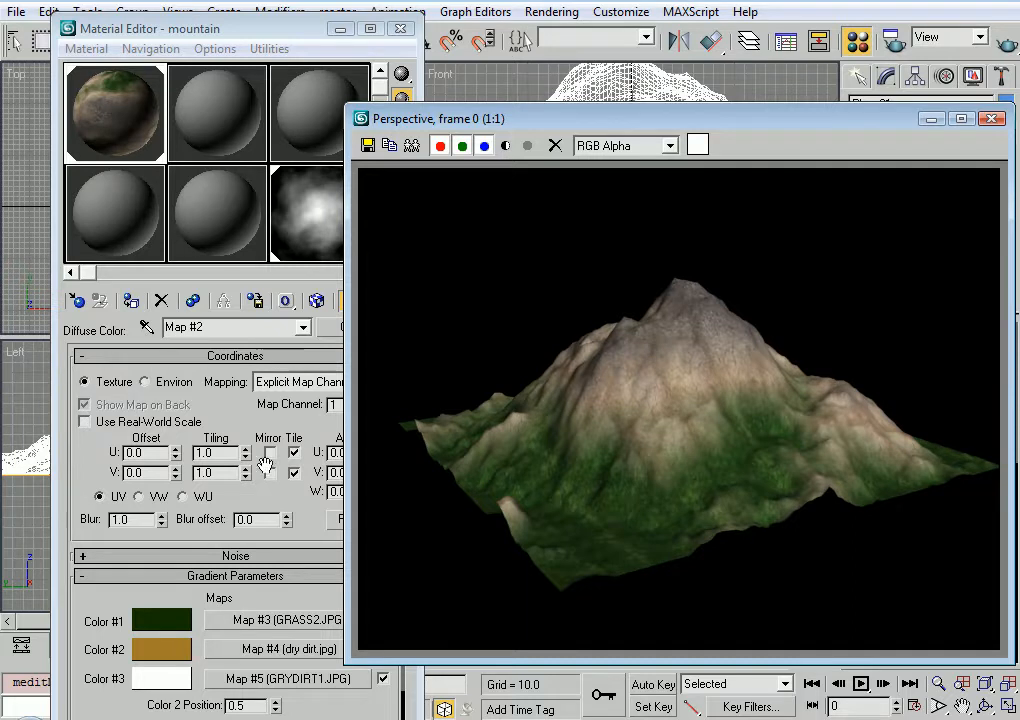
click(268, 492)
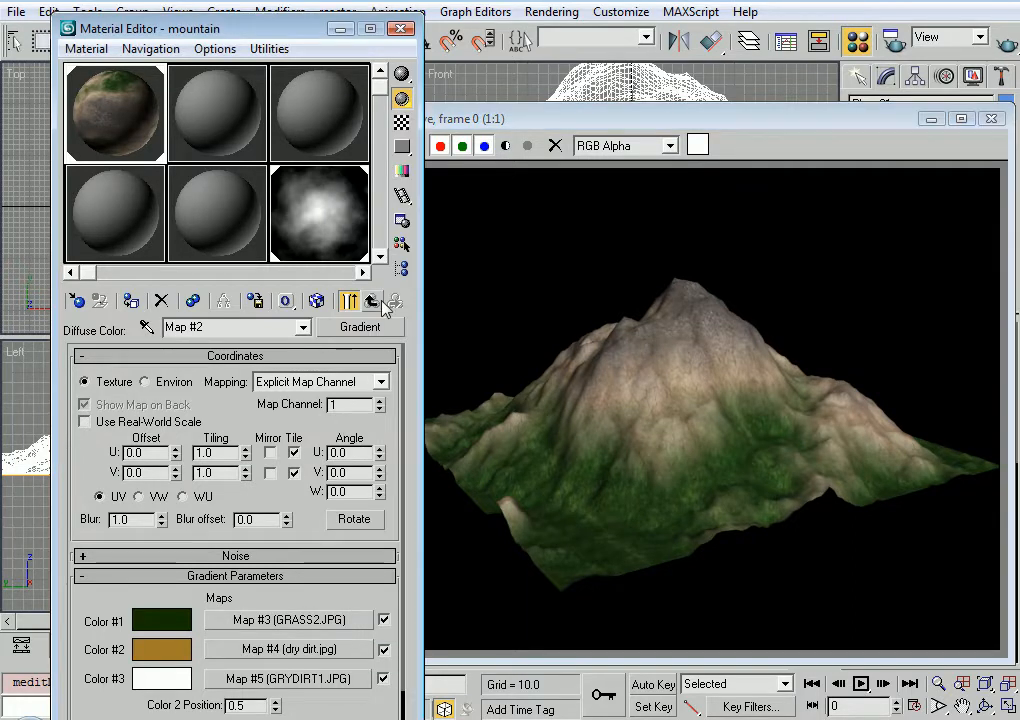
Disable the mountain material's Diffuse Color map and render the untextured mountain
click(373, 301)
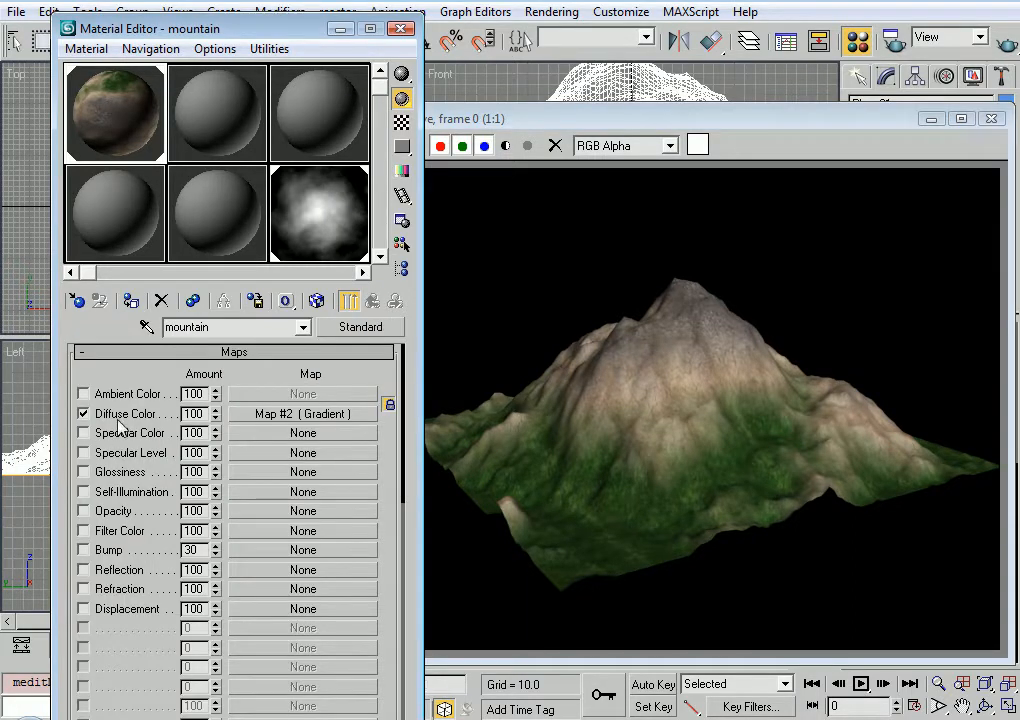
click(120, 418)
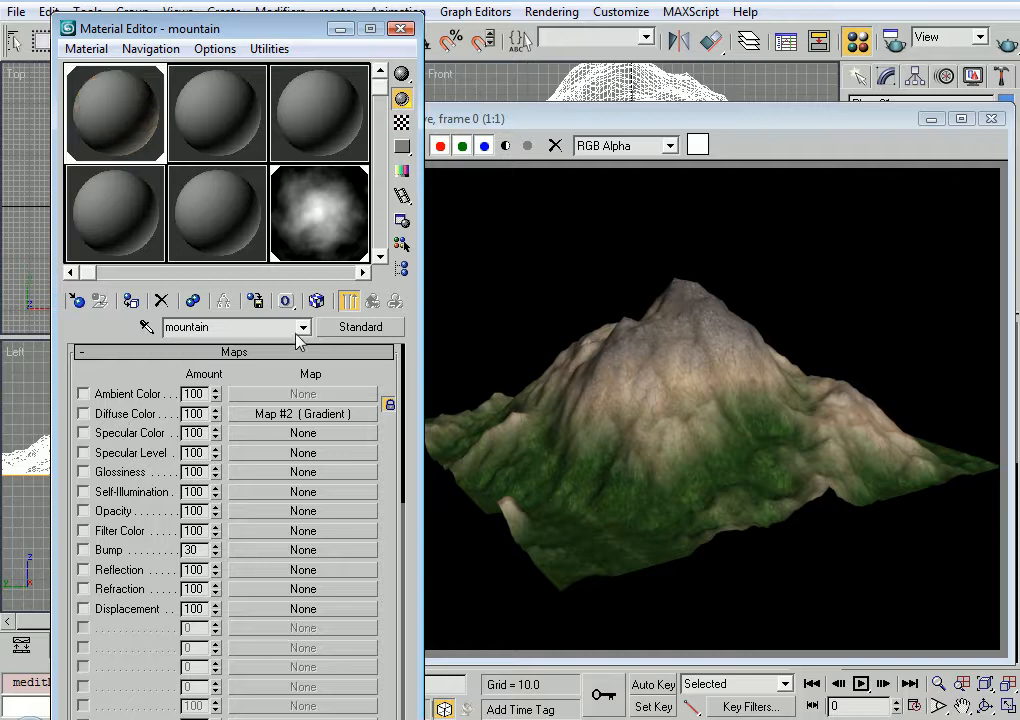
click(1008, 46)
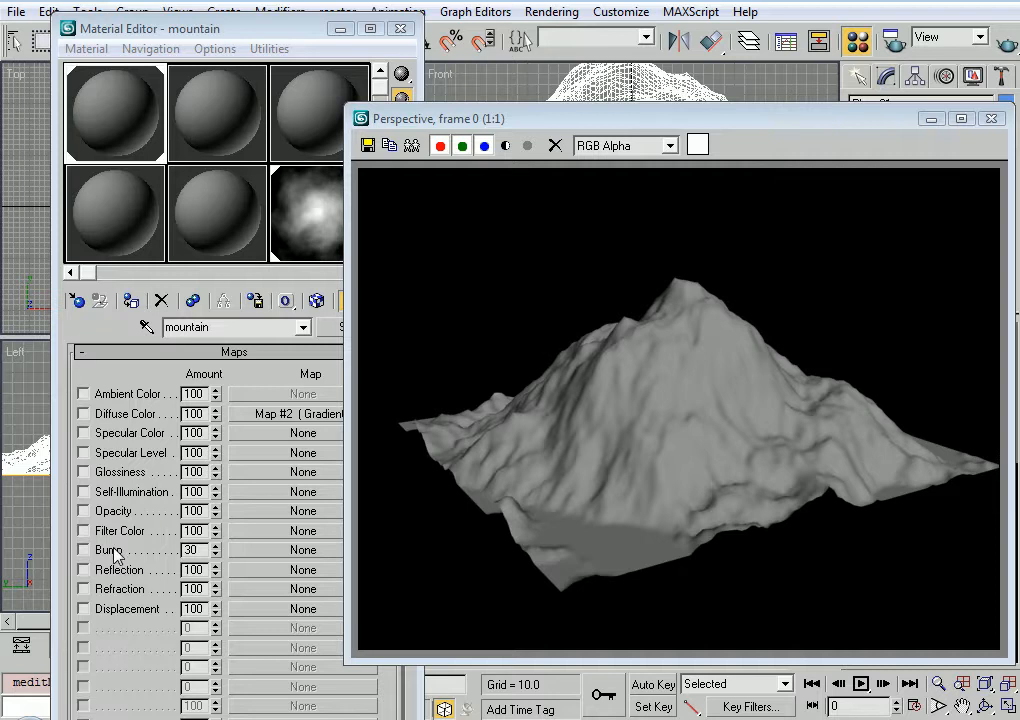
Assign a Smoke map to the mountain material's Bump slot and set the smoke size to 20
click(260, 549)
double_click(553, 483)
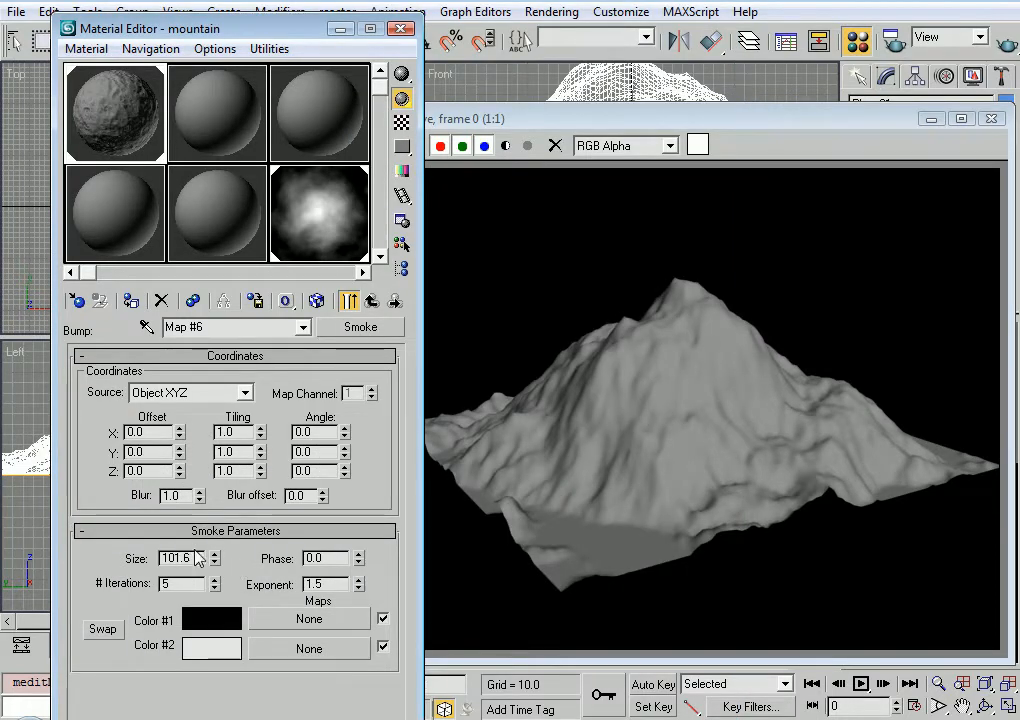
drag(196, 558, 87, 553)
text(20)
key(Return)
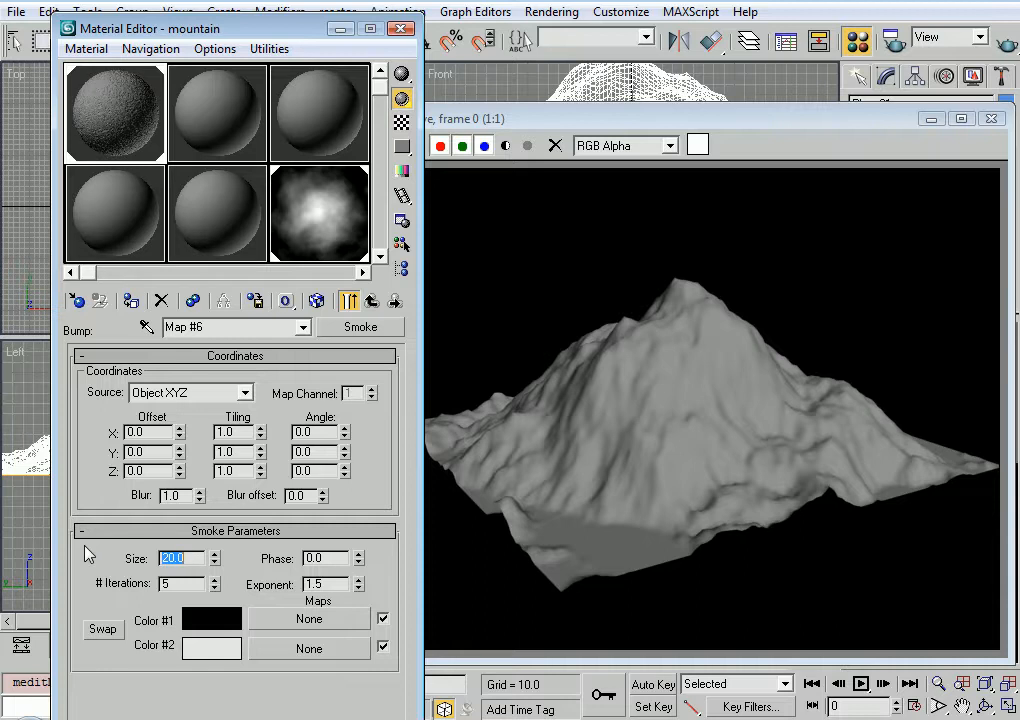
Swap the Smoke bump map's two colors, rendering the mountain before and after to compare the relief
key(shift+q)
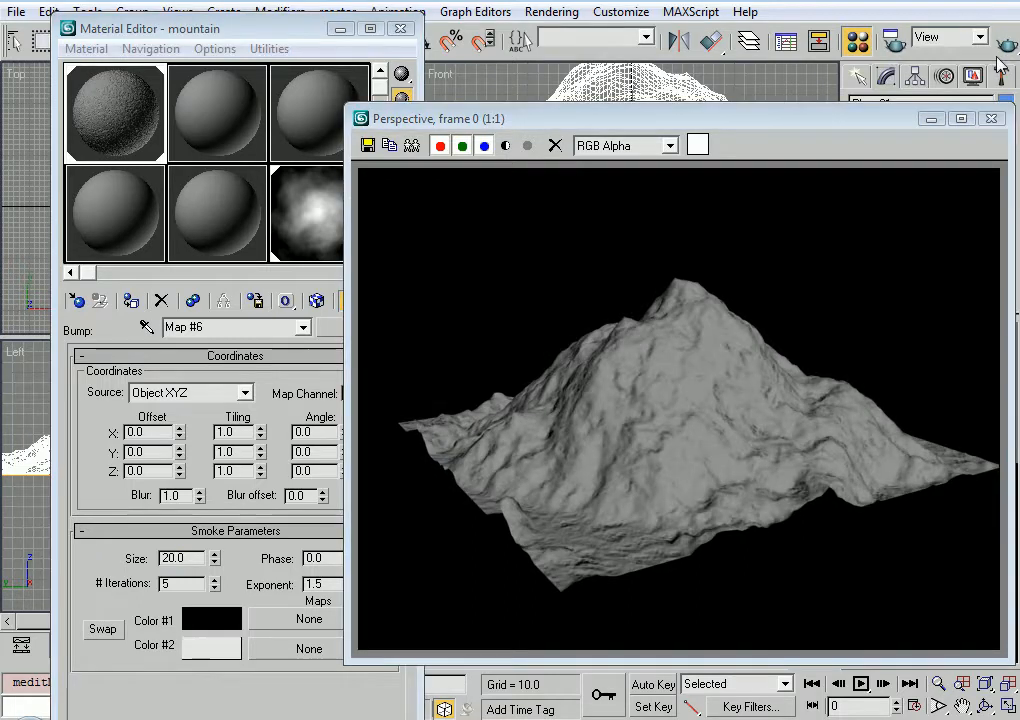
click(100, 629)
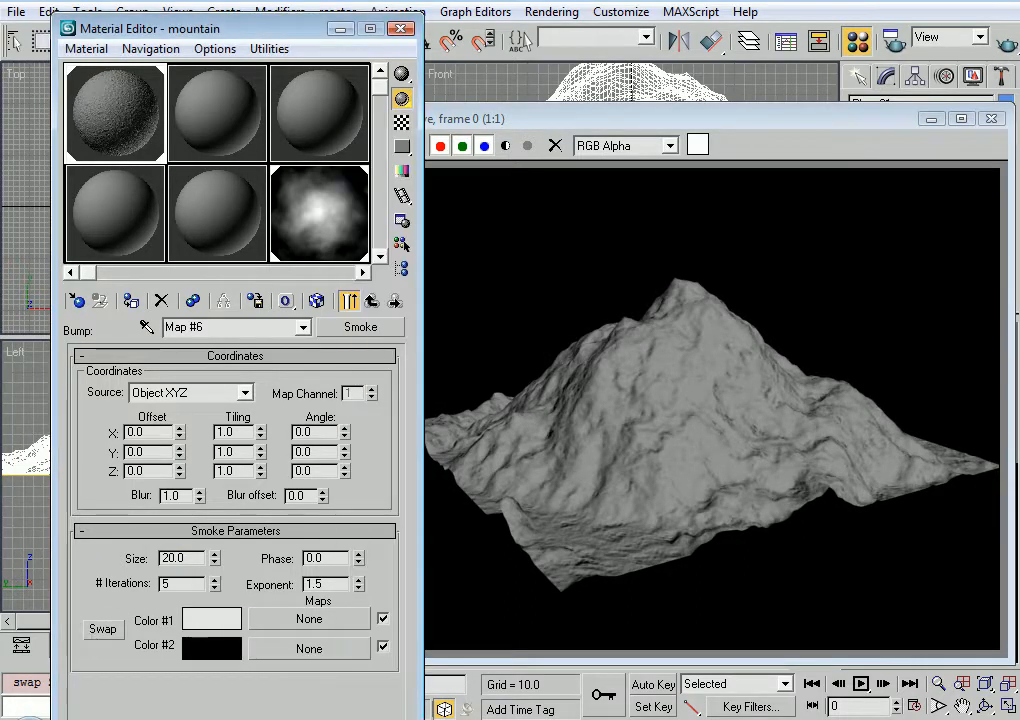
key(shift+q)
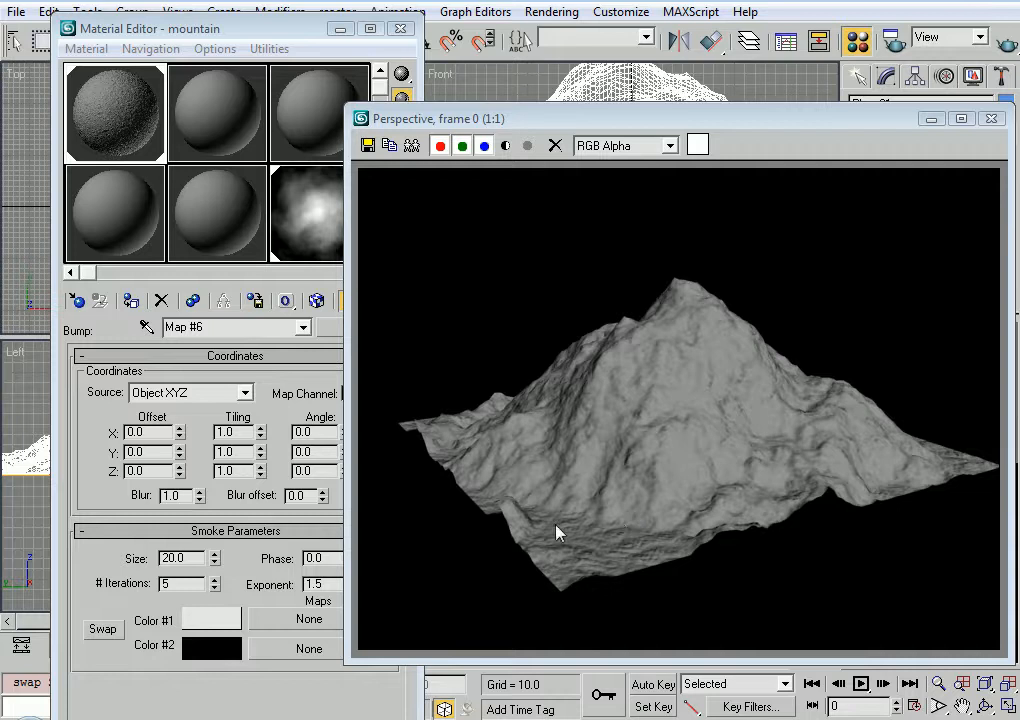
Set the Smoke bump map's size to 15 and render the mountain again
drag(190, 557, 86, 553)
text(15)
key(Return)
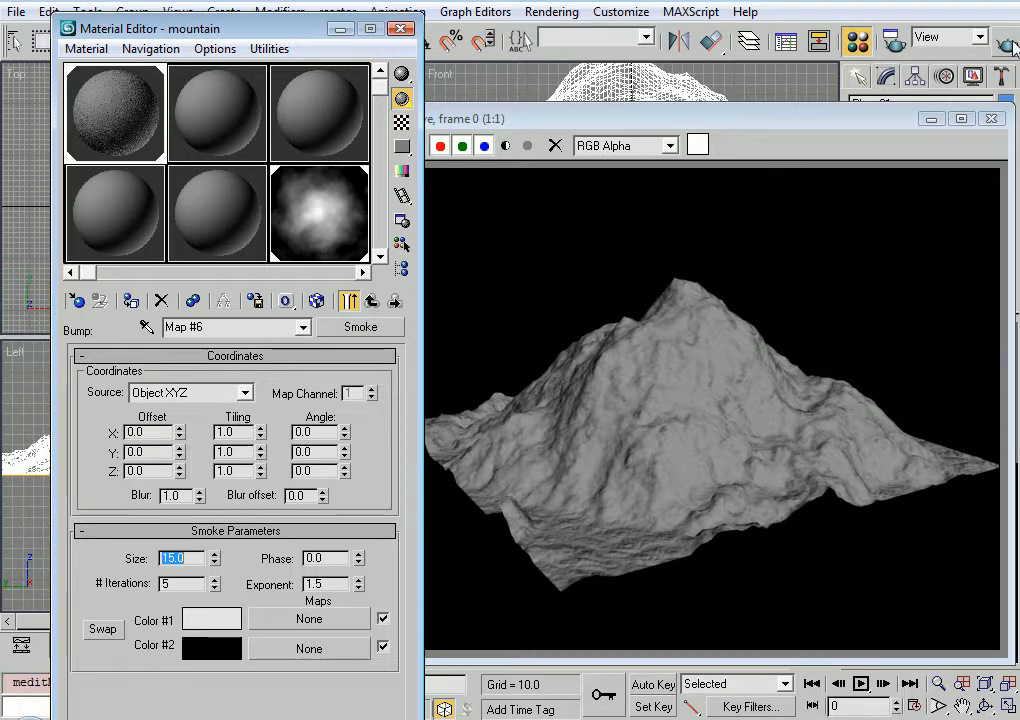
key(shift+q)
click(60, 362)
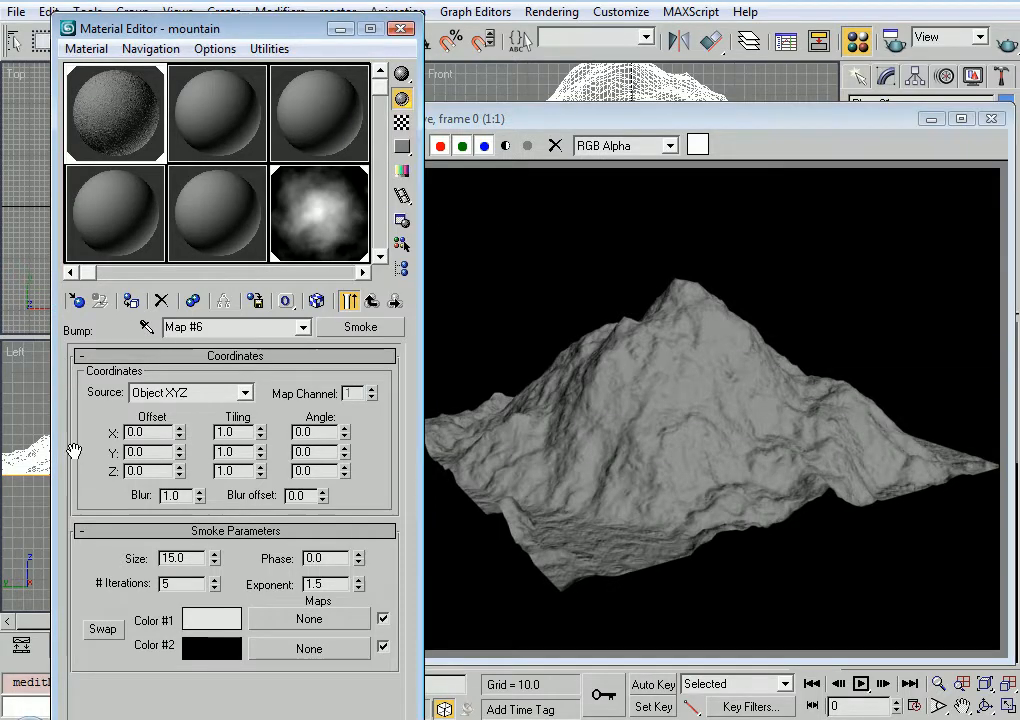
Return to the mountain material, re-enable its Diffuse Color map, and render the mountain with both texture and bump
click(372, 300)
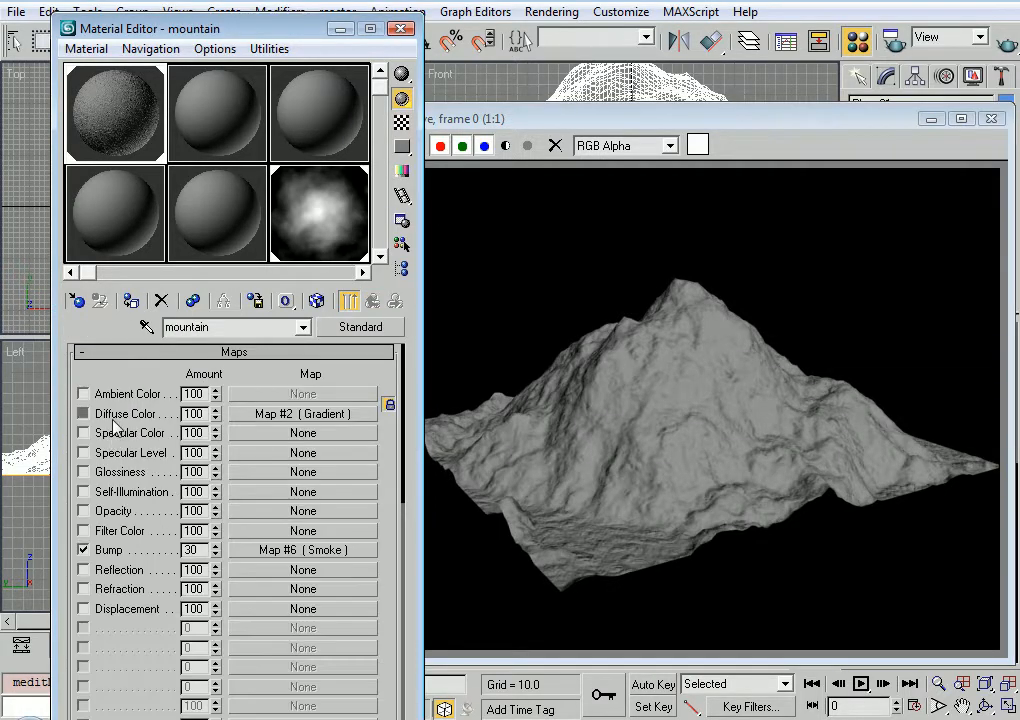
click(83, 413)
click(1007, 46)
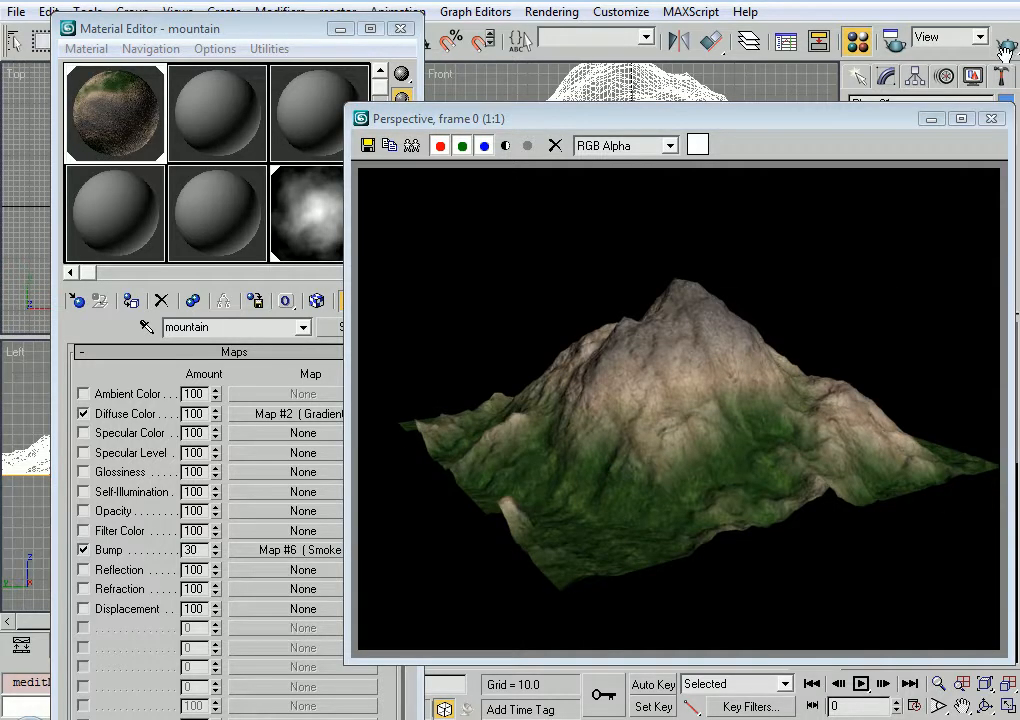
Open the gradient map in the mountain's Diffuse Color slot to review its parameters, and close the render and Material Editor
click(300, 416)
drag(266, 483, 280, 295)
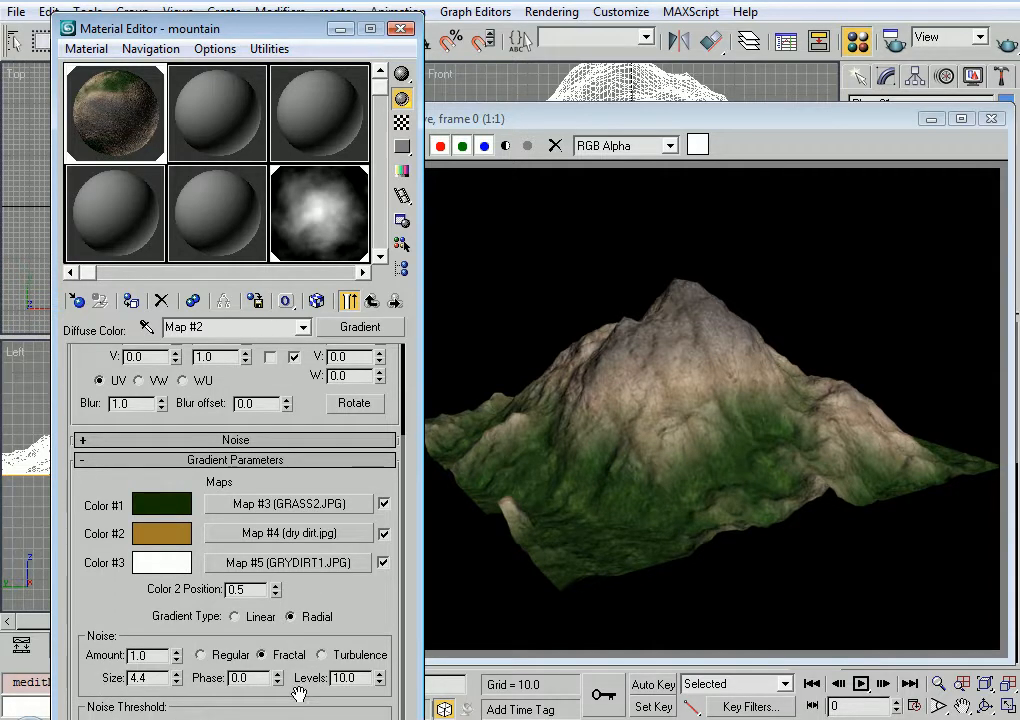
click(991, 118)
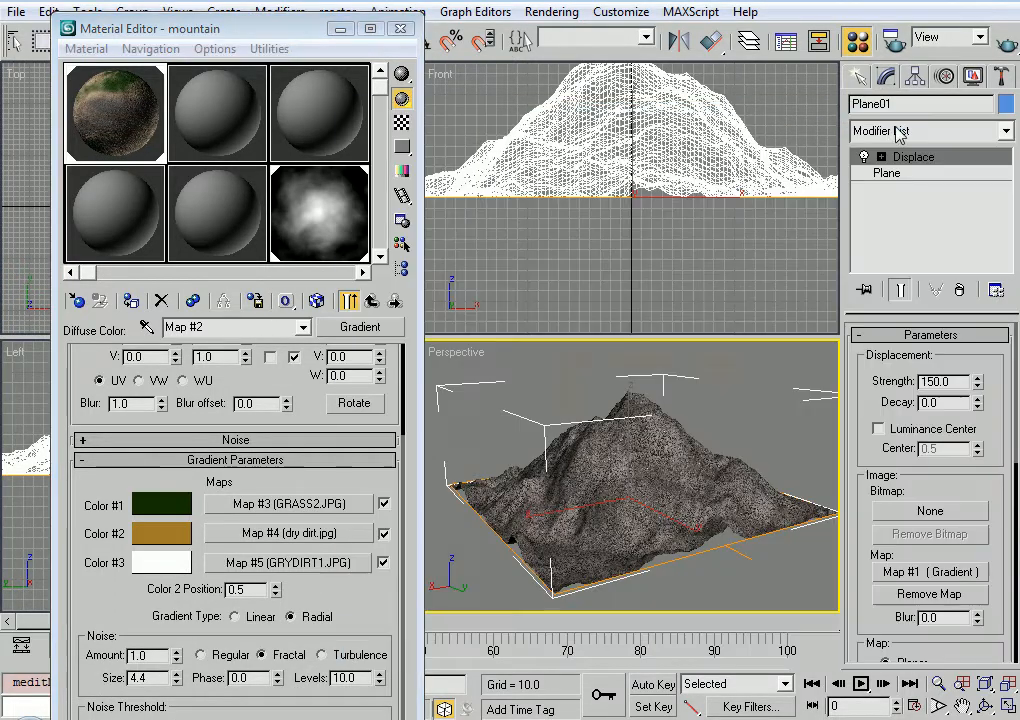
click(399, 28)
Frame the mountain from a low angle in the Perspective view and create a camera from that view
scroll(667, 494, down, 3)
alt+middle_drag(757, 541, 677, 529)
key(alt+z)
drag(677, 529, 792, 469)
key(ctrl+r)
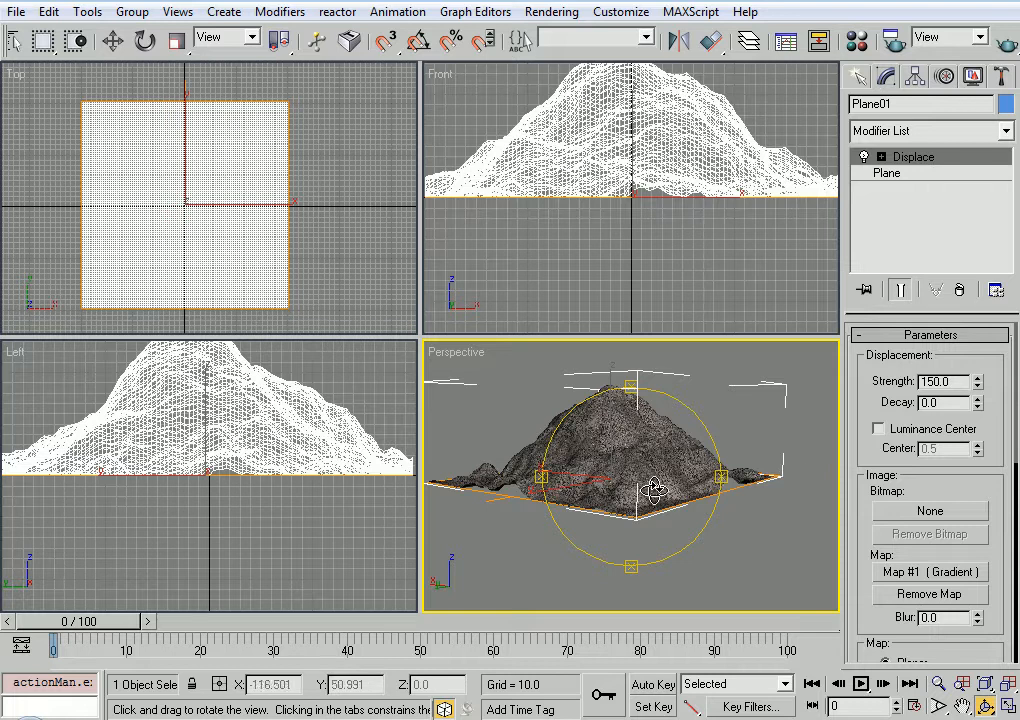
drag(656, 485, 656, 519)
key(alt+z)
ctrl+alt+middle_drag(646, 511, 644, 490)
alt+middle_drag(644, 490, 643, 471)
key(alt+w)
middle_drag(514, 475, 569, 476)
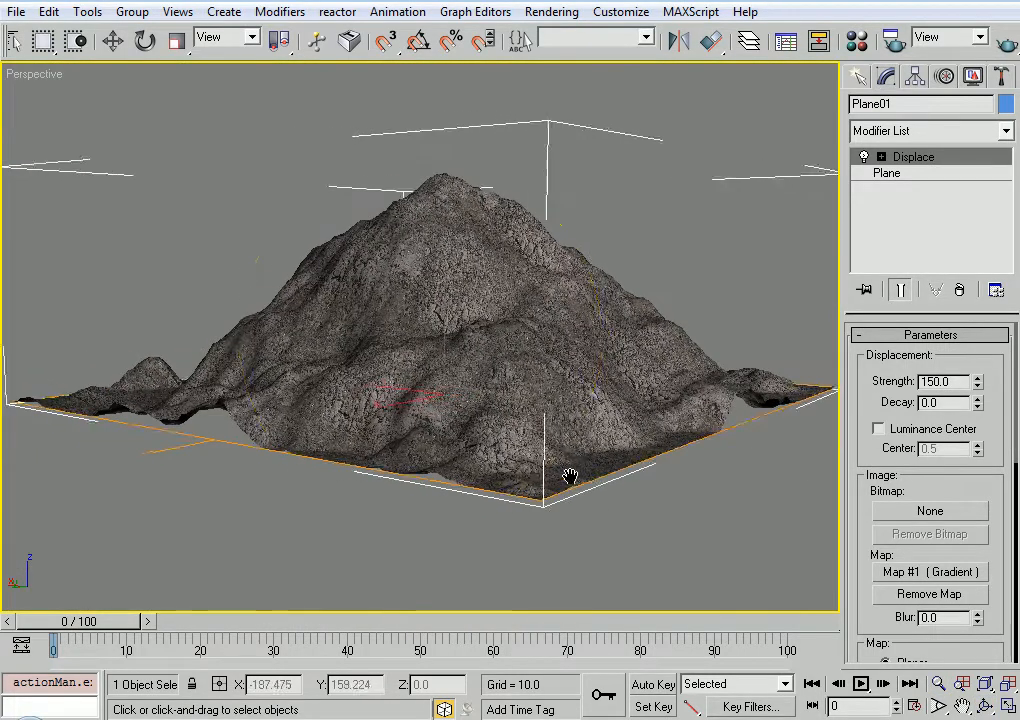
click(605, 512)
key(ctrl+r)
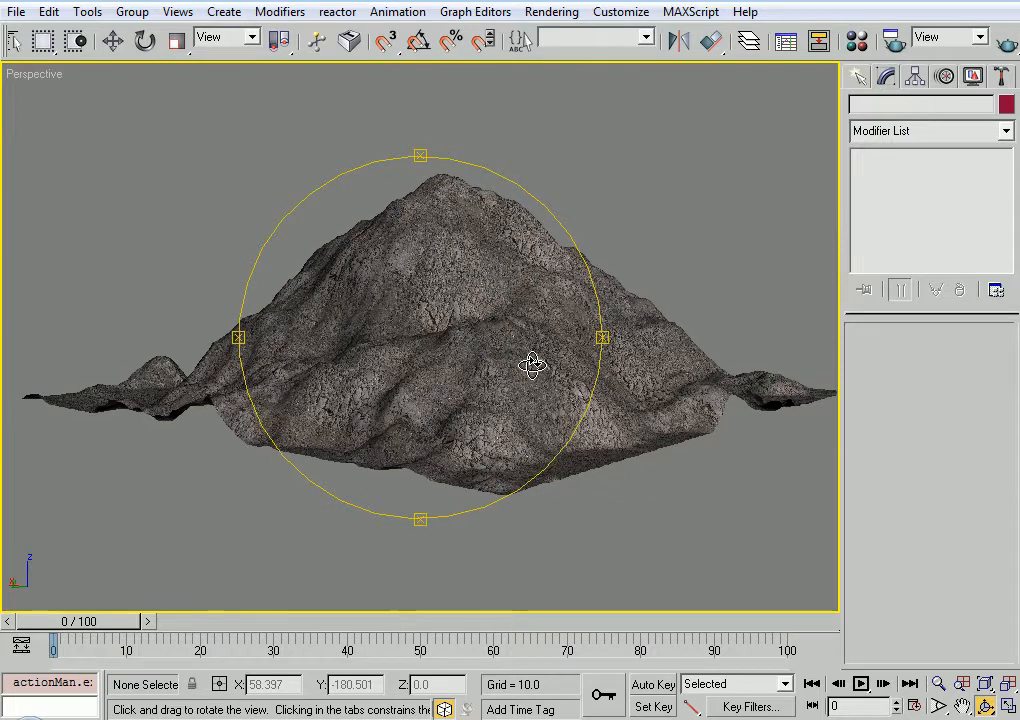
key(ctrl+c)
right_click(225, 174)
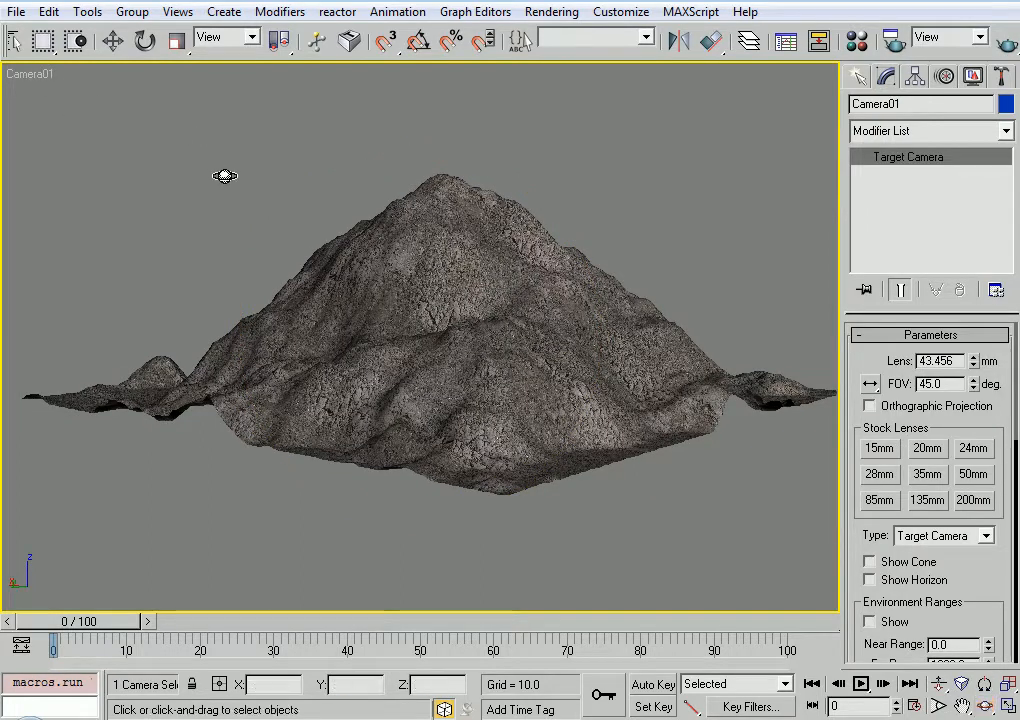
Set the camera to the 28mm stock lens and dolly it closer to the mountain
key(alt+w)
scroll(177, 237, down, 4)
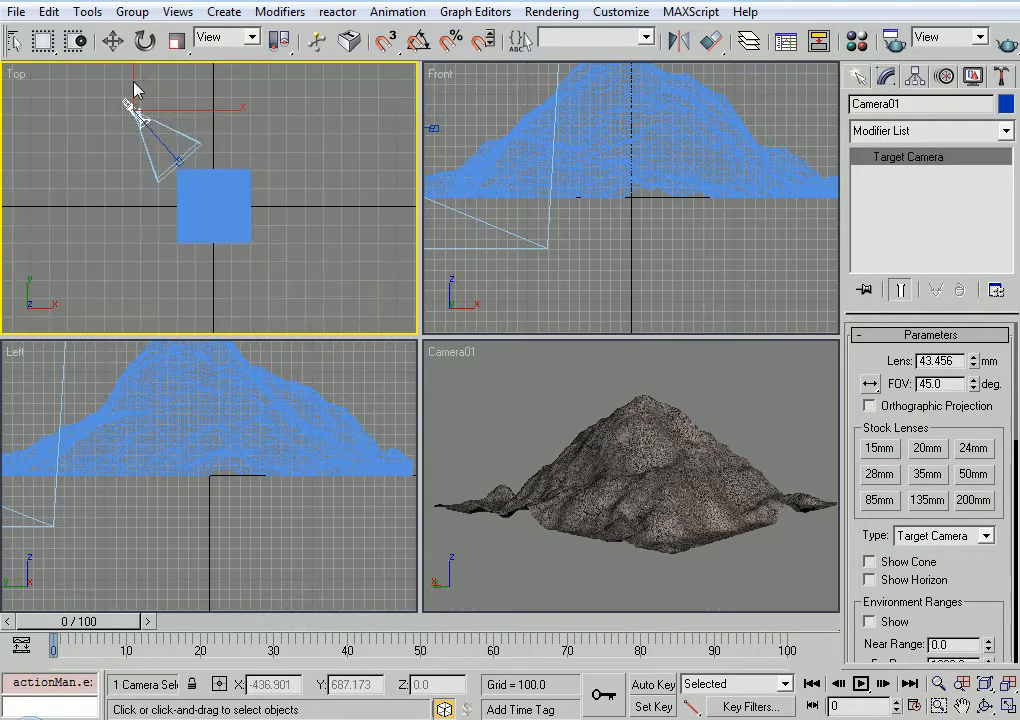
right_click(133, 103)
click(219, 183)
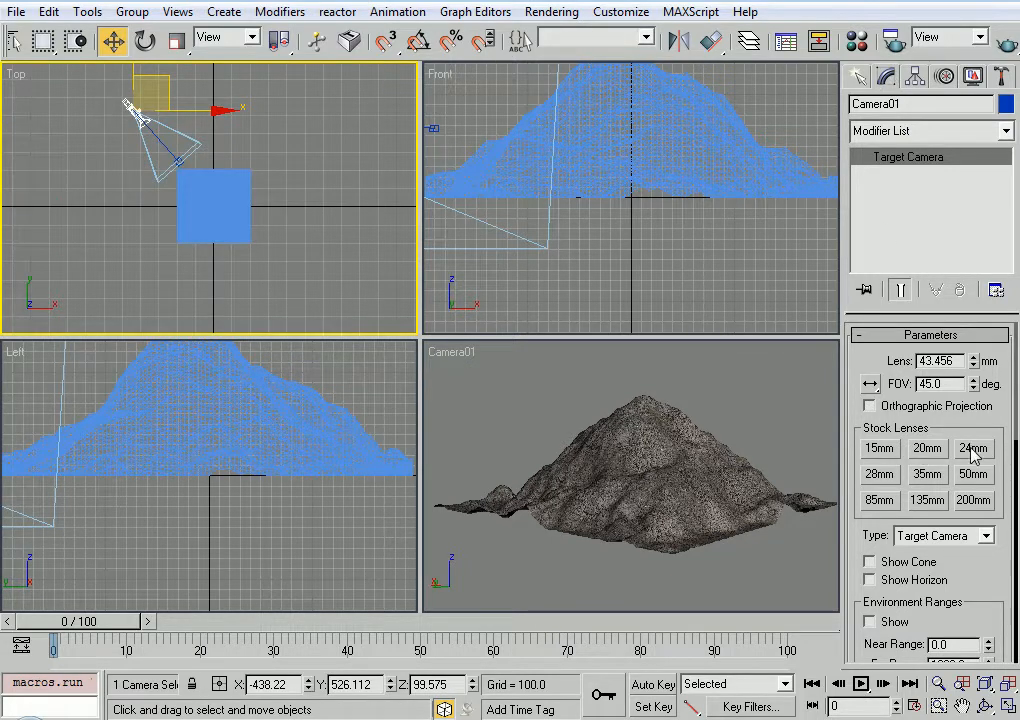
click(879, 474)
key(alt+z)
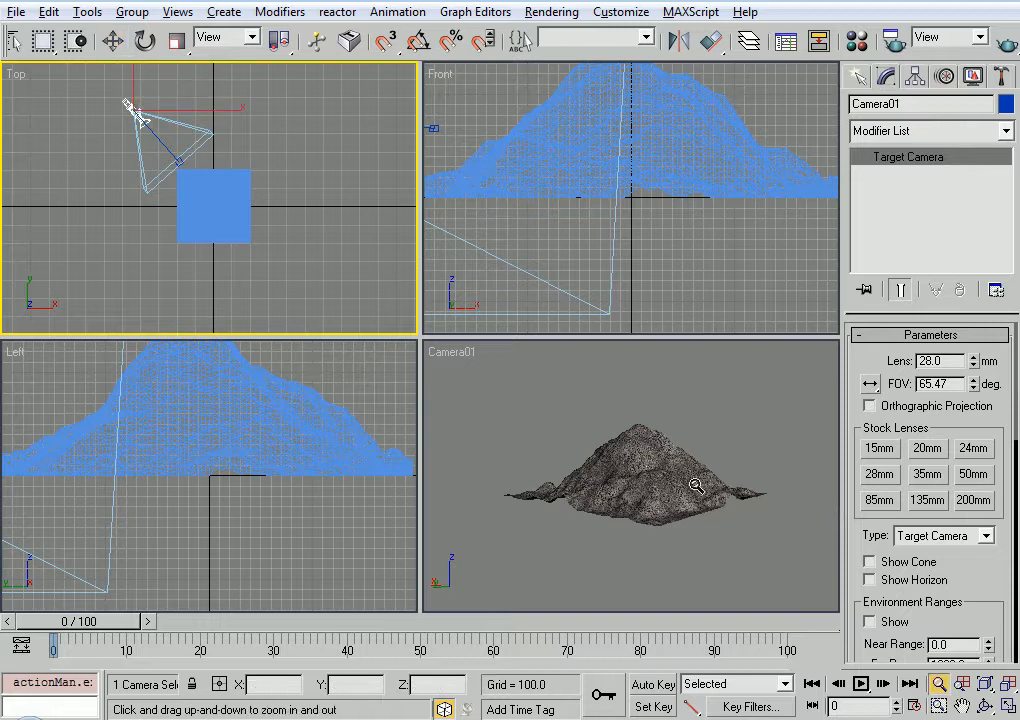
click(690, 460)
alt+middle_drag(691, 458, 618, 418)
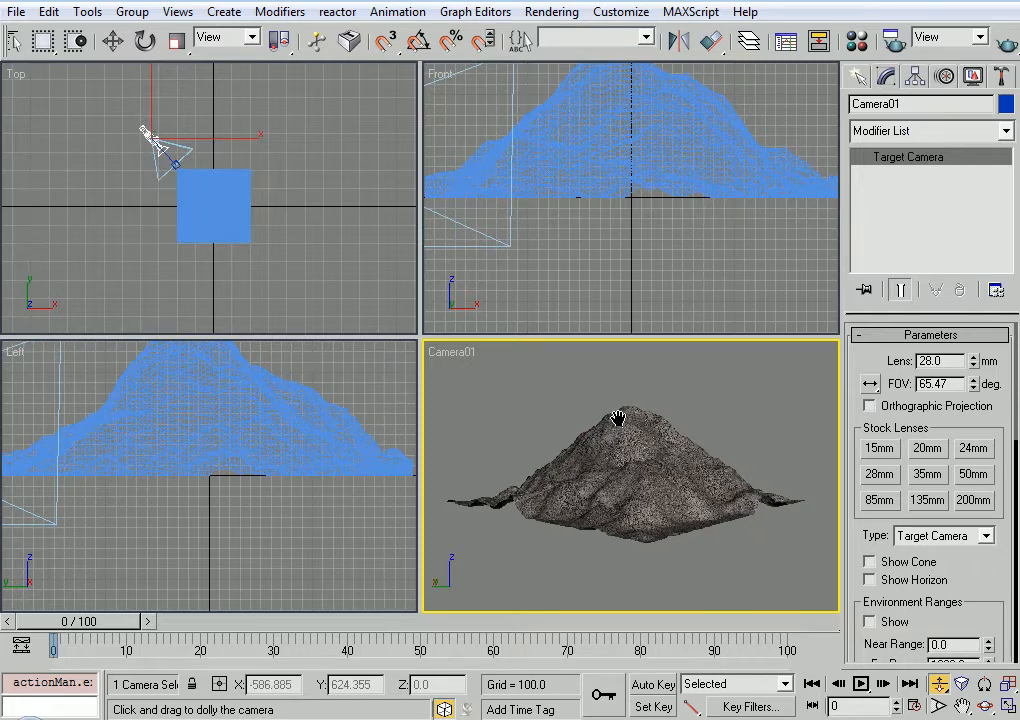
Nudge the camera slightly lower, to a height of about 48.7, to adjust its framing of the mountain
key(w)
mouse_move(180, 104)
mouse_down()
mouse_move(201, 106)
mouse_move(182, 106)
mouse_up()
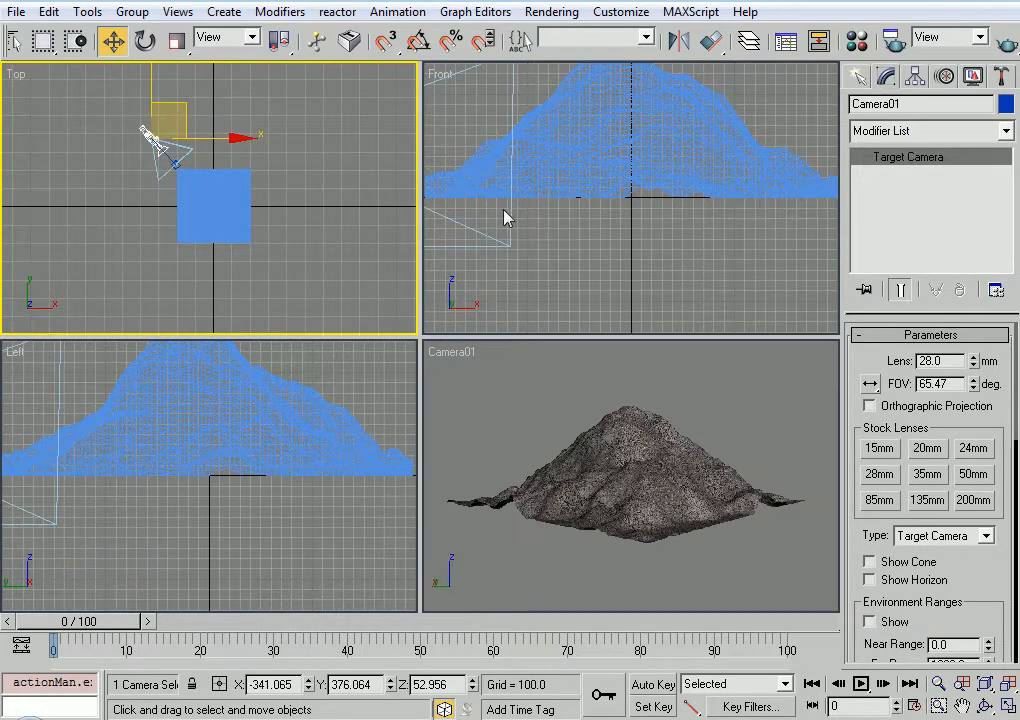
right_click(621, 260)
scroll(621, 260, down, 2)
scroll(553, 182, down, 1)
middle_drag(553, 182, 640, 238)
scroll(640, 238, down, 1)
drag(640, 238, 615, 213)
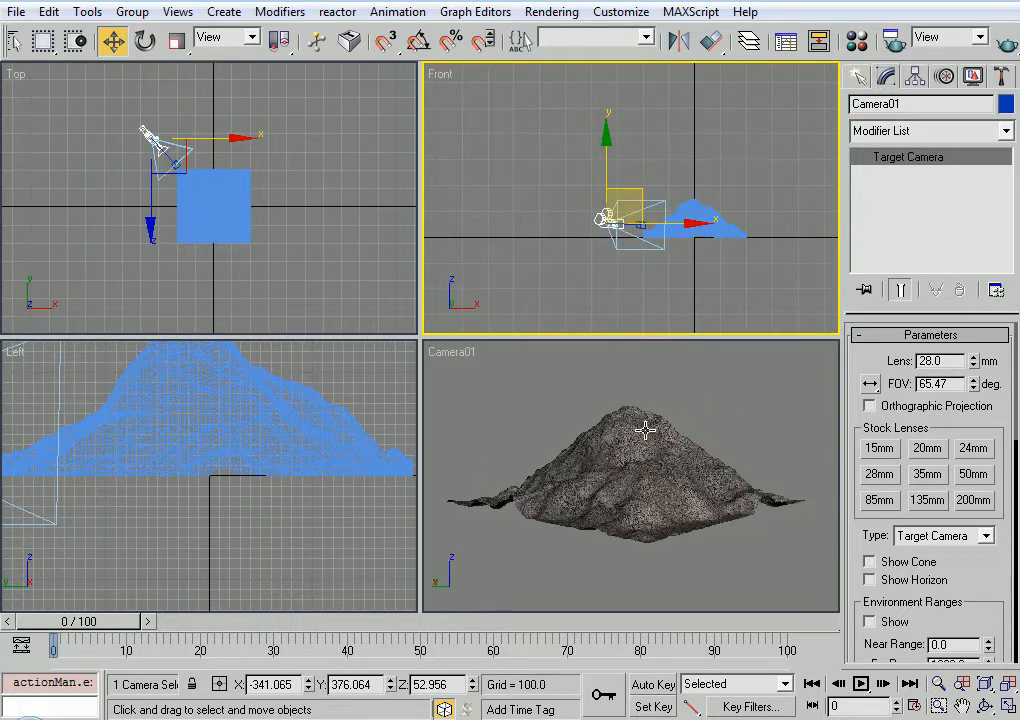
middle_drag(674, 389, 673, 394)
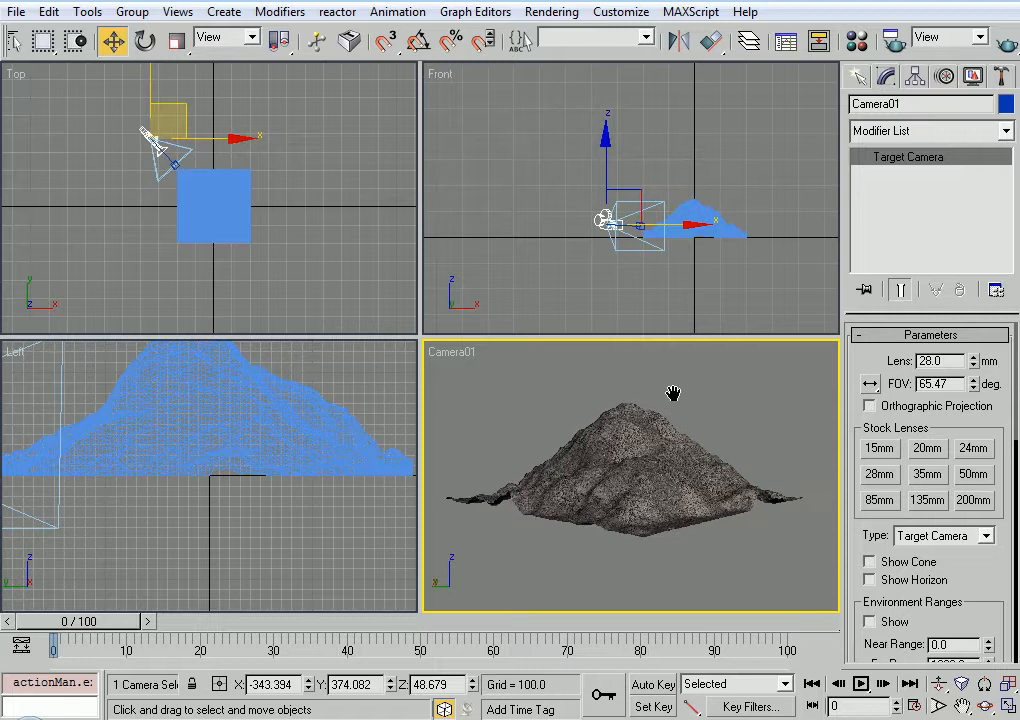
Create a large plane in the Top view, about 2553 long and 2940 wide, surrounding the mountain and the camera
click(857, 77)
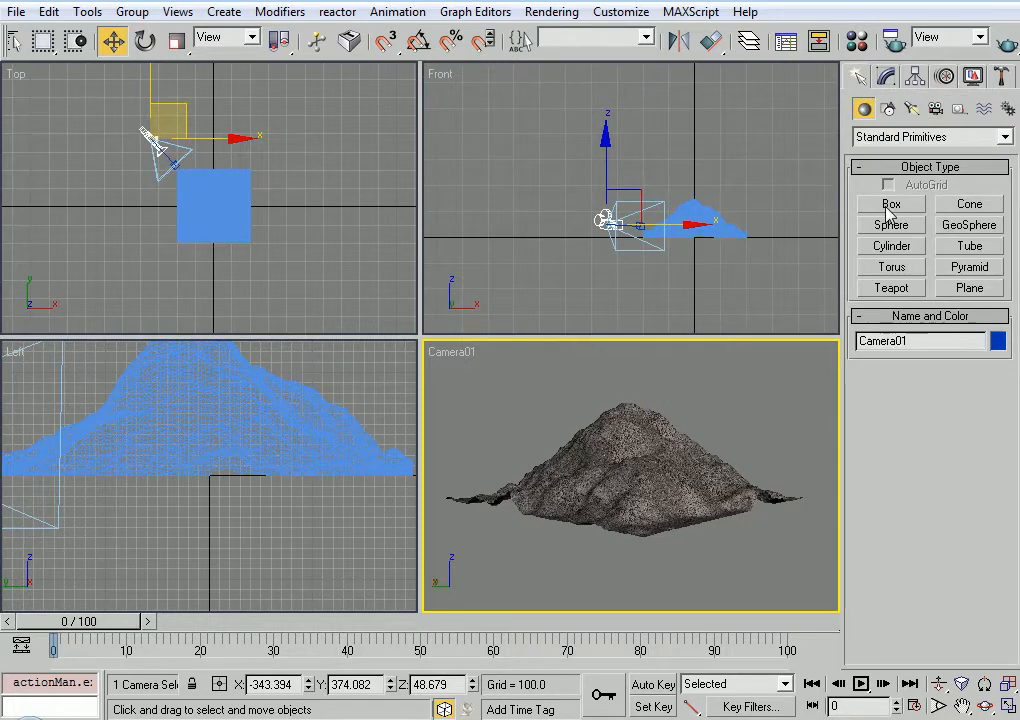
click(969, 288)
scroll(220, 208, down, 2)
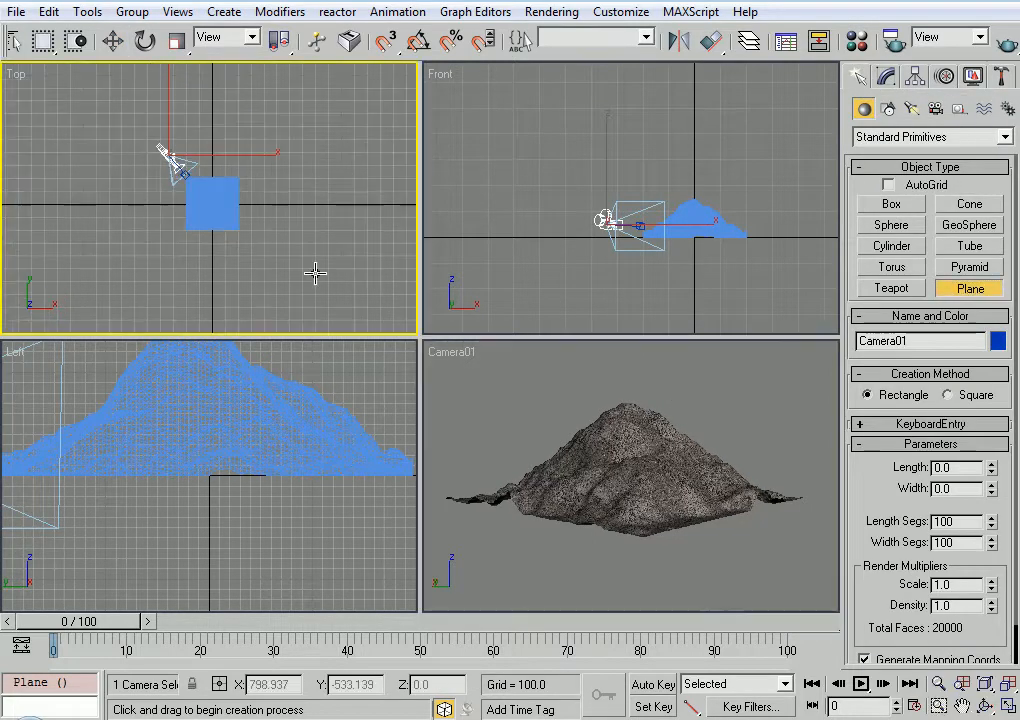
key(alt+w)
middle_drag(289, 216, 476, 382)
drag(146, 84, 845, 630)
key(w)
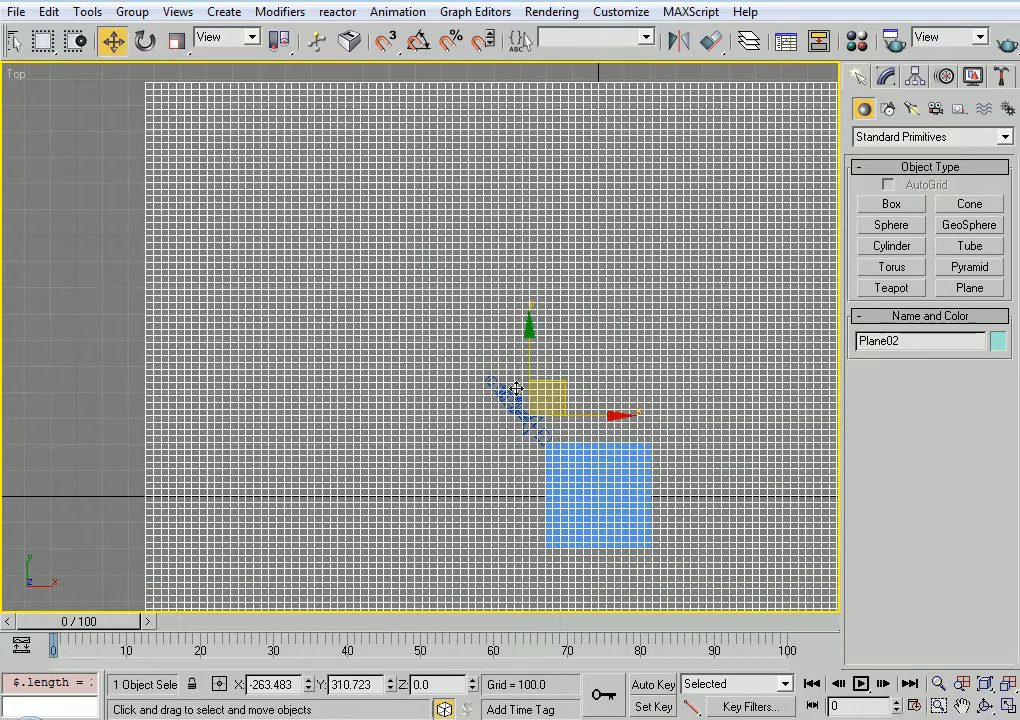
scroll(597, 423, down, 1)
key(alt+w)
click(661, 492)
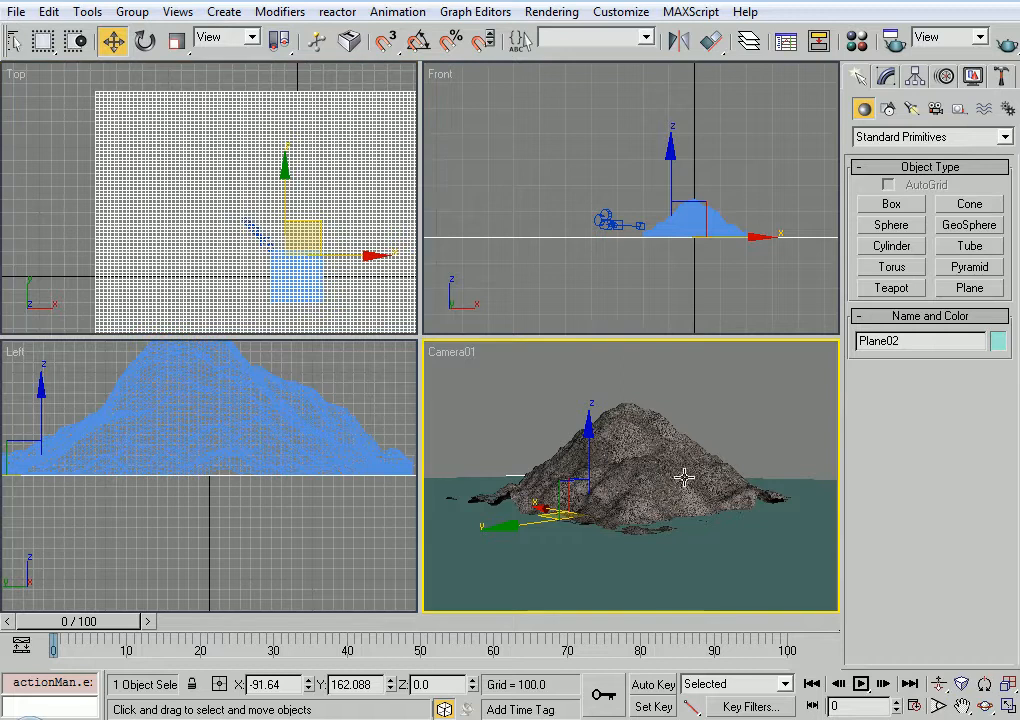
Set the new plane's length and width segments to 20 each
click(886, 77)
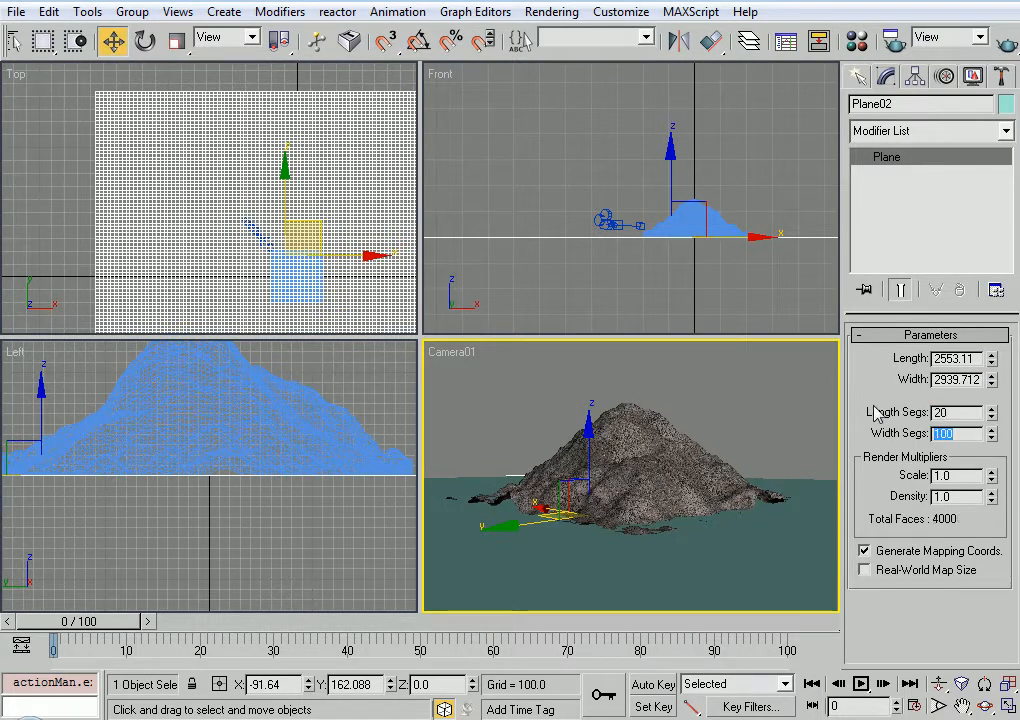
key(Tab)
text(20)
key(Return)
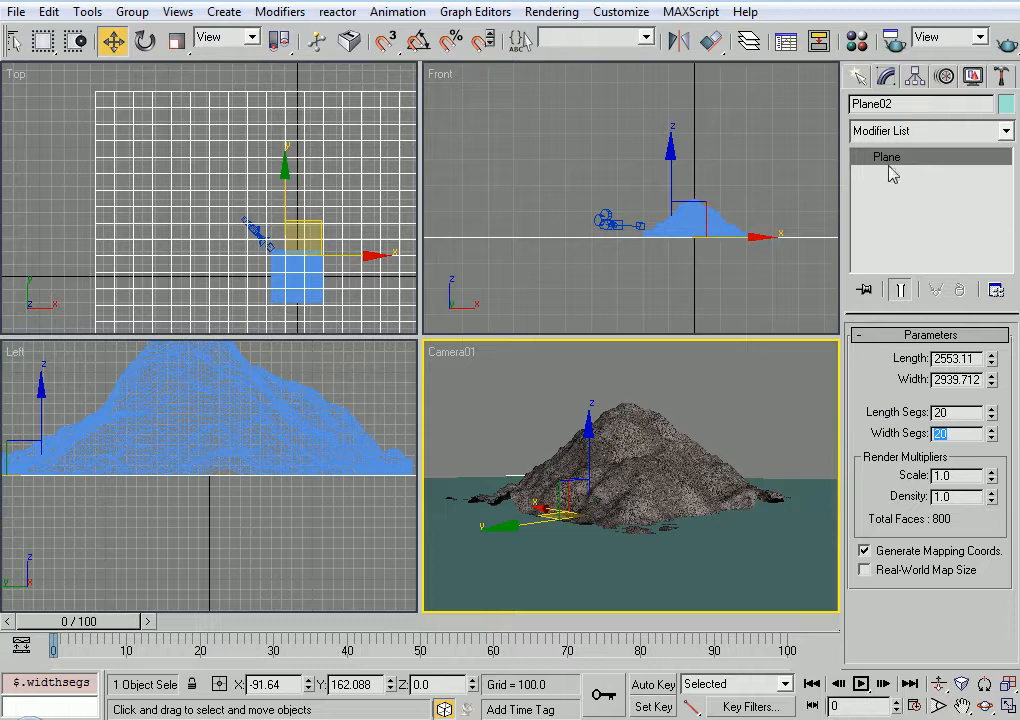
Rename the large plane "water" and the displaced plane "mountain"
click(900, 104)
text(water)
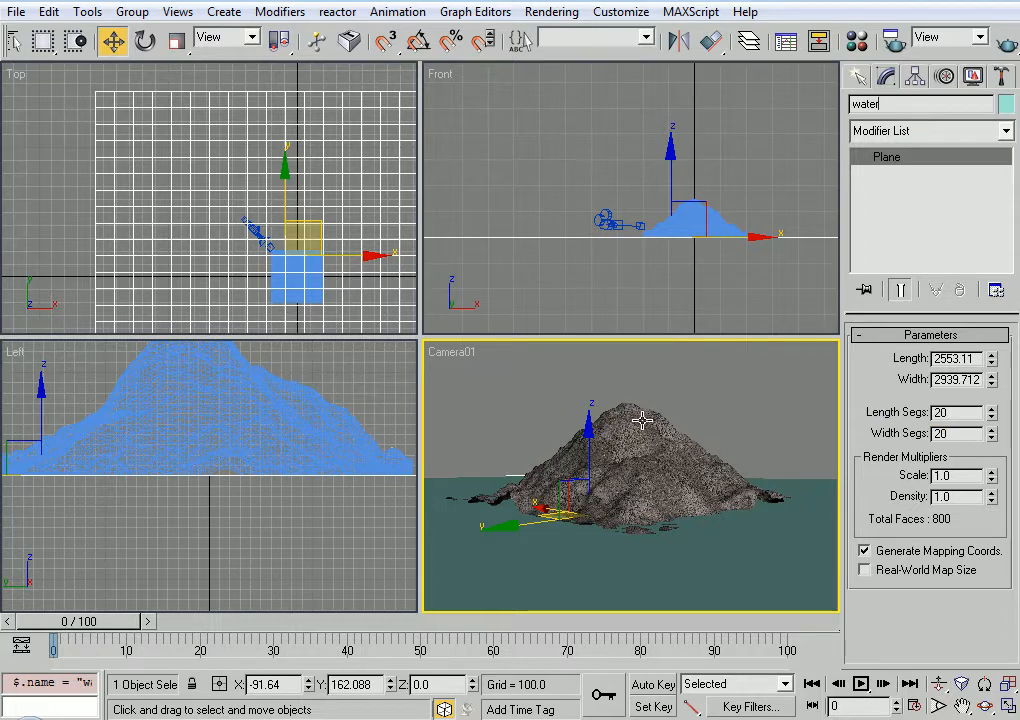
click(720, 443)
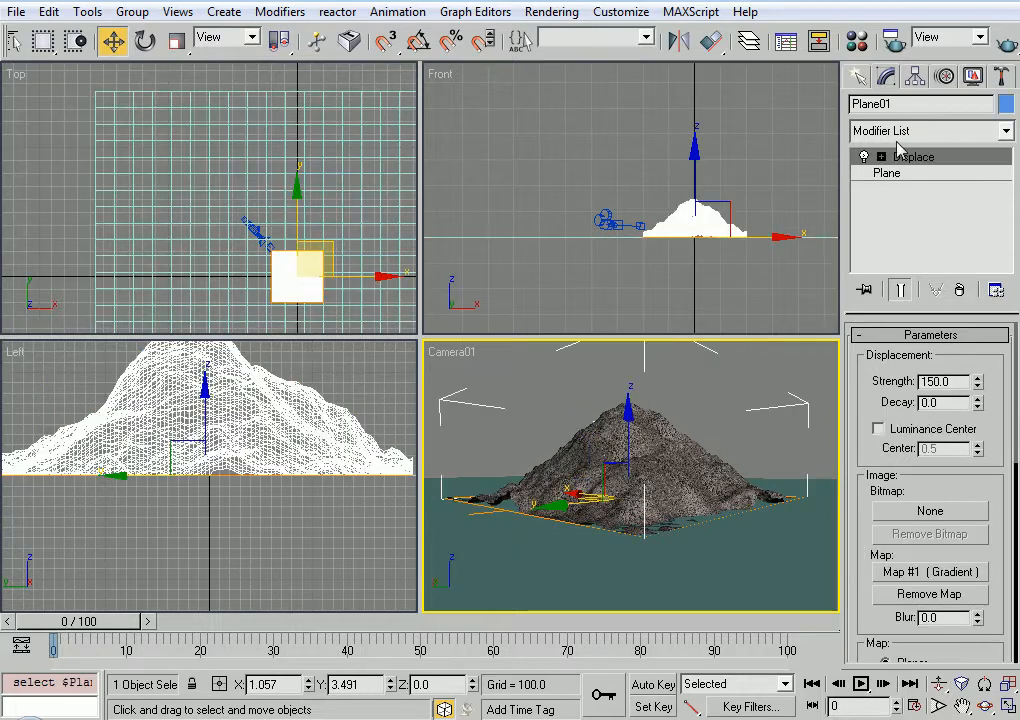
click(902, 104)
text(mou)
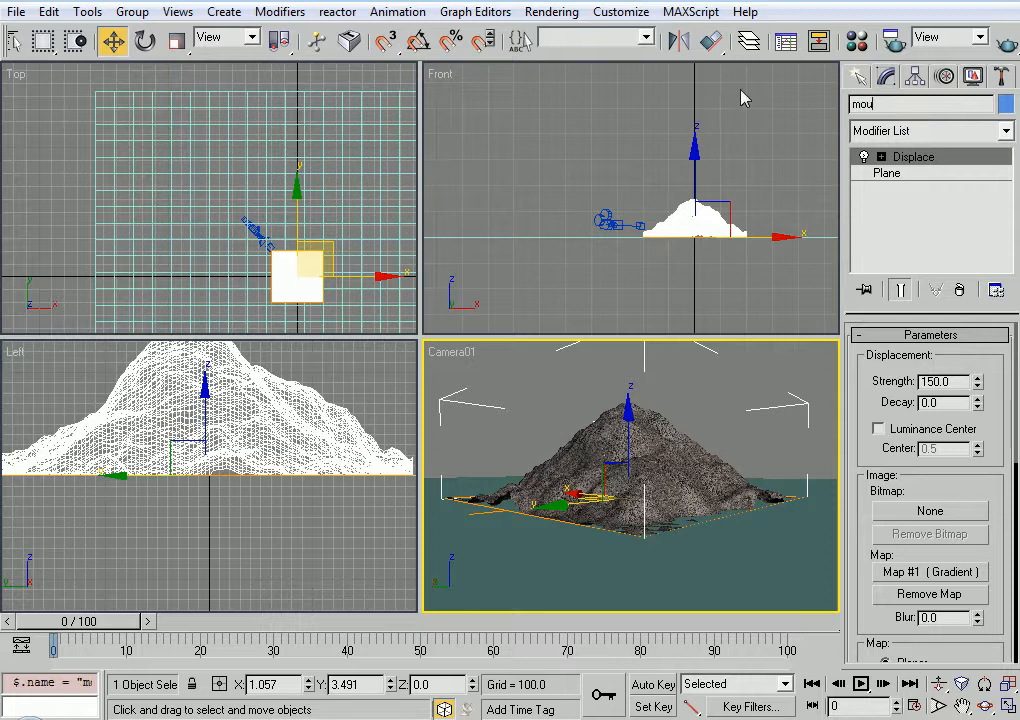
text(tain)
click(724, 422)
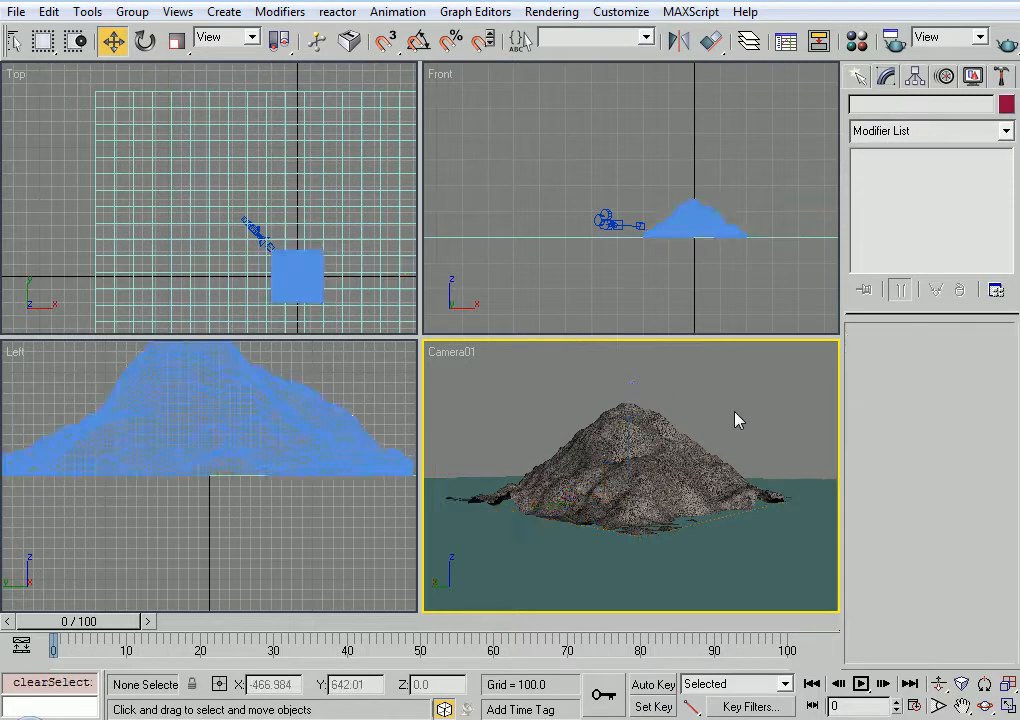
key(alt+w)
click(756, 414)
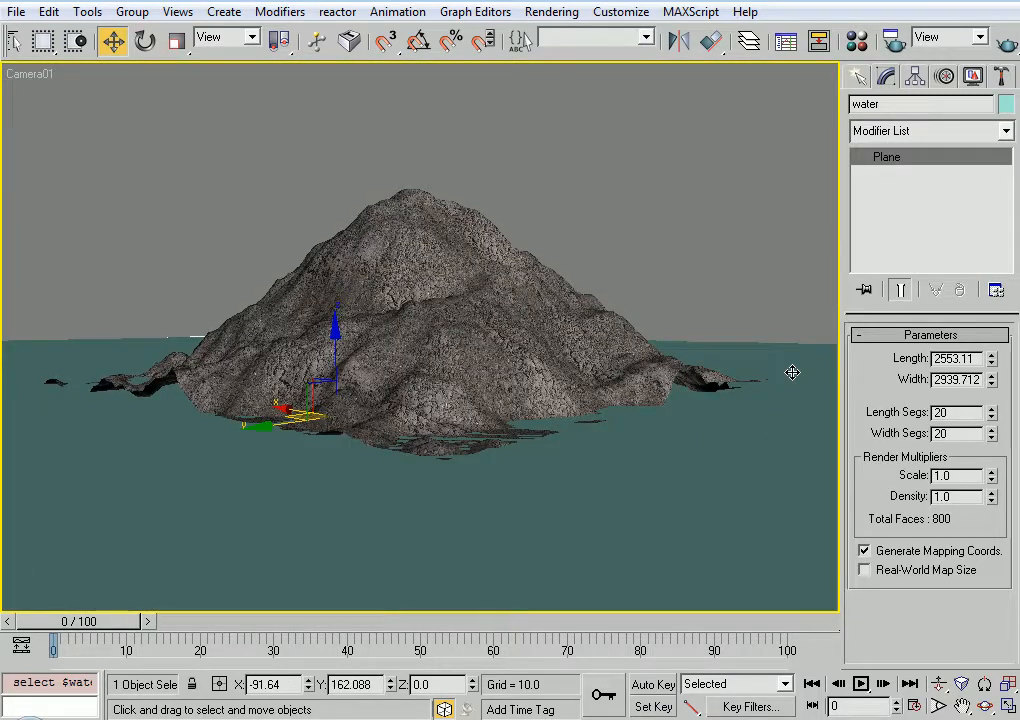
click(713, 269)
click(640, 468)
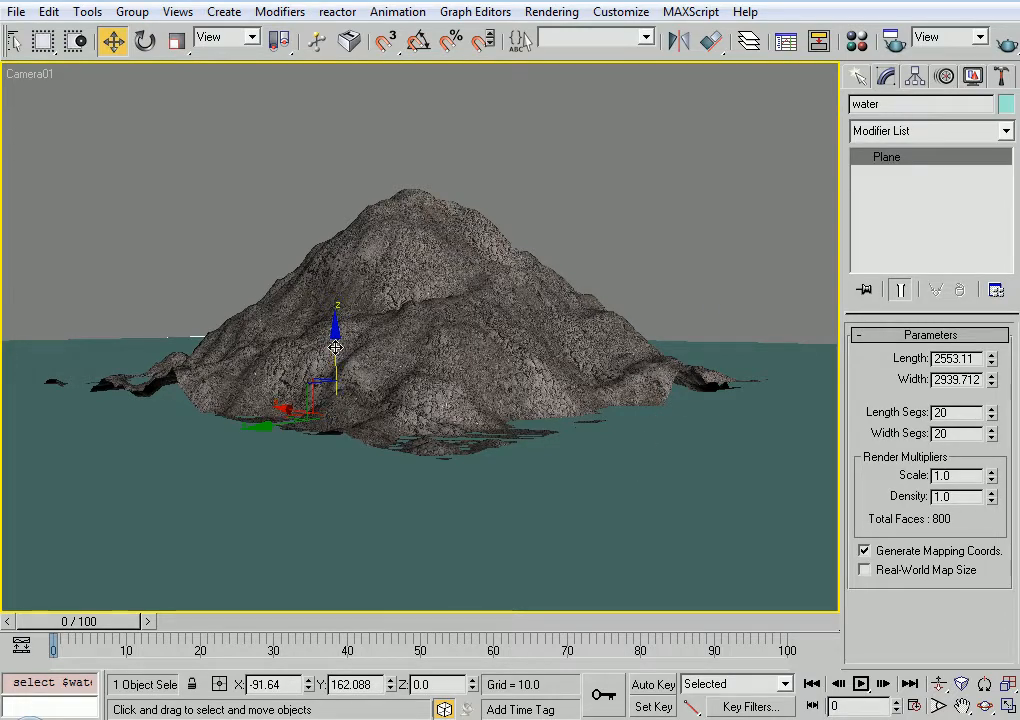
drag(336, 352, 337, 345)
key(ctrl+z)
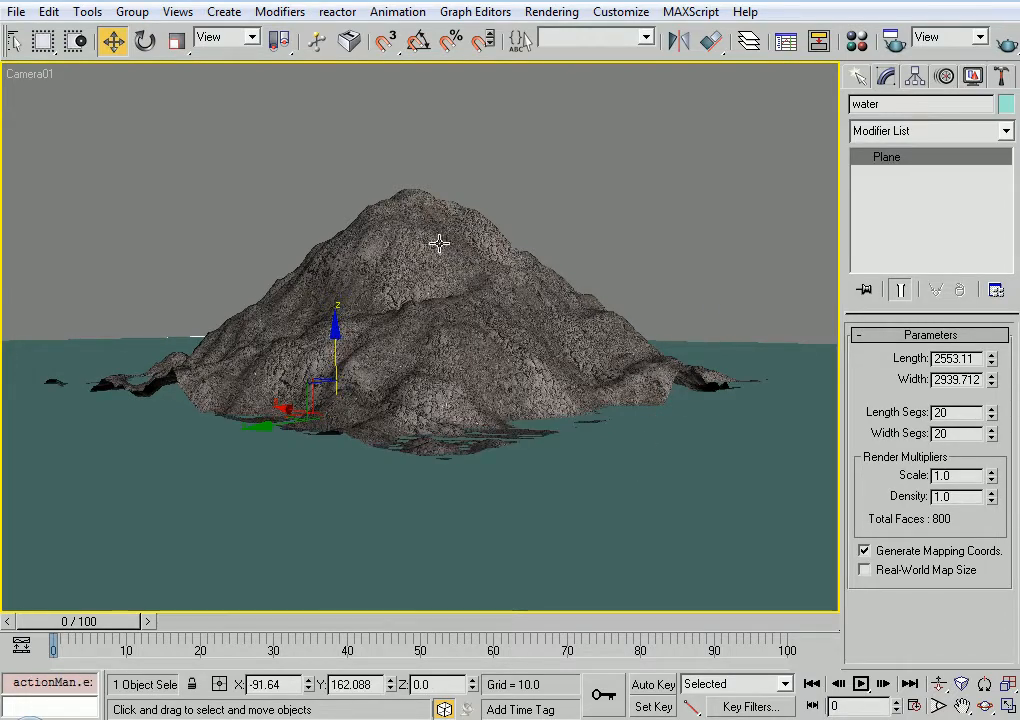
Move the mountain slightly down along Z so its base edges sink below the water plane
click(439, 242)
drag(439, 242, 439, 248)
click(642, 298)
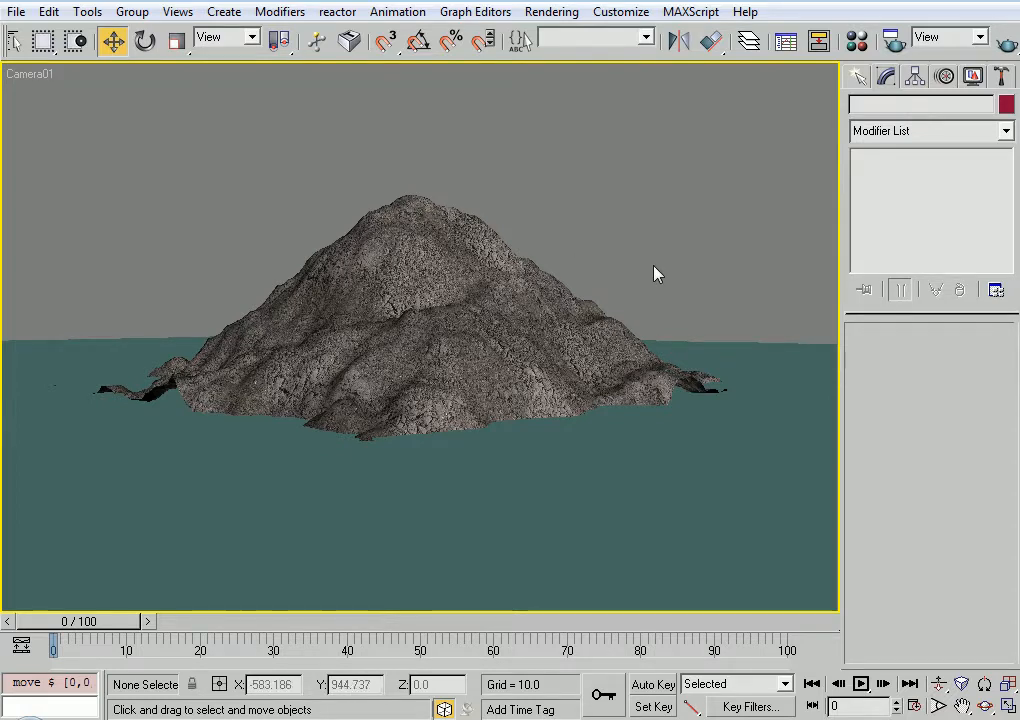
key(alt+w)
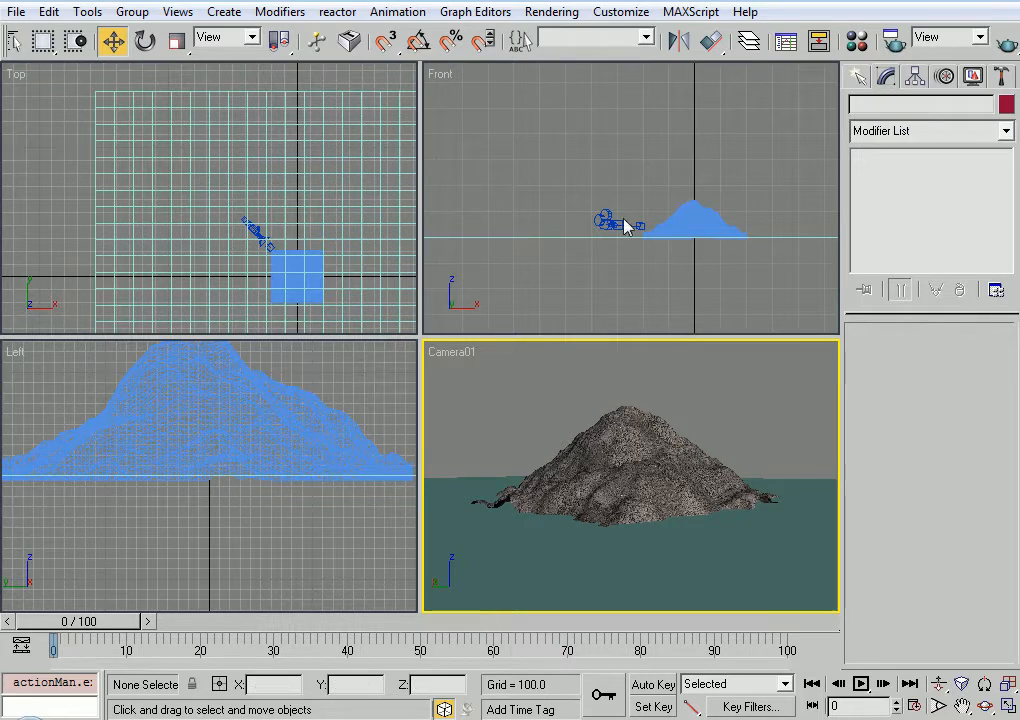
Open the environment settings alongside the Material Editor and assign a Gradient map as the background's Environment Map
click(548, 18)
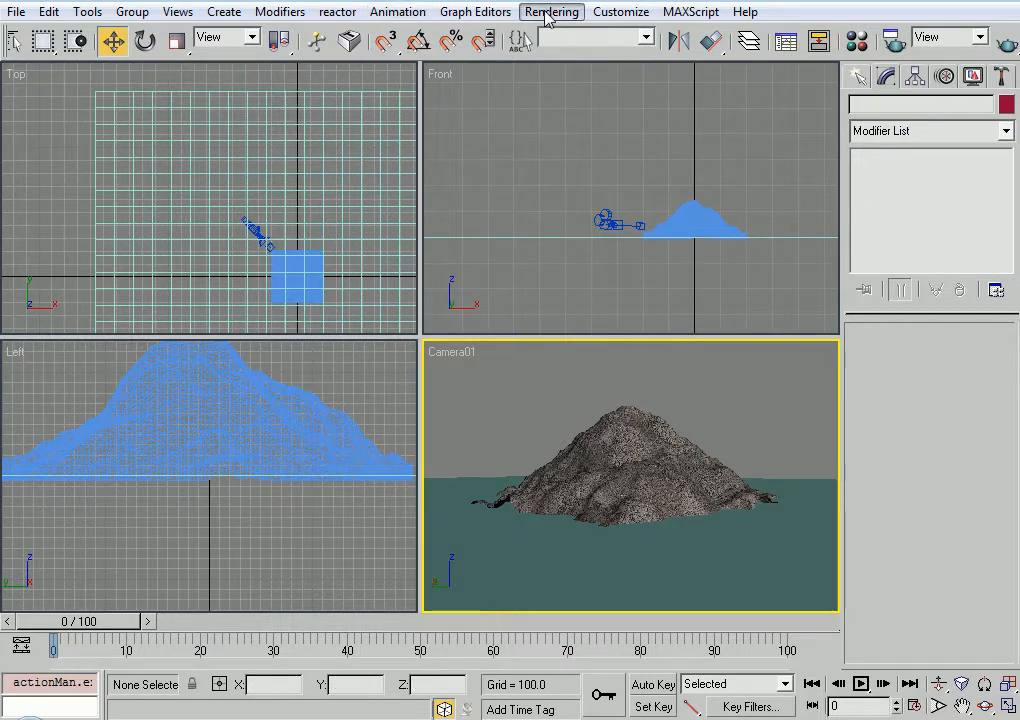
click(560, 57)
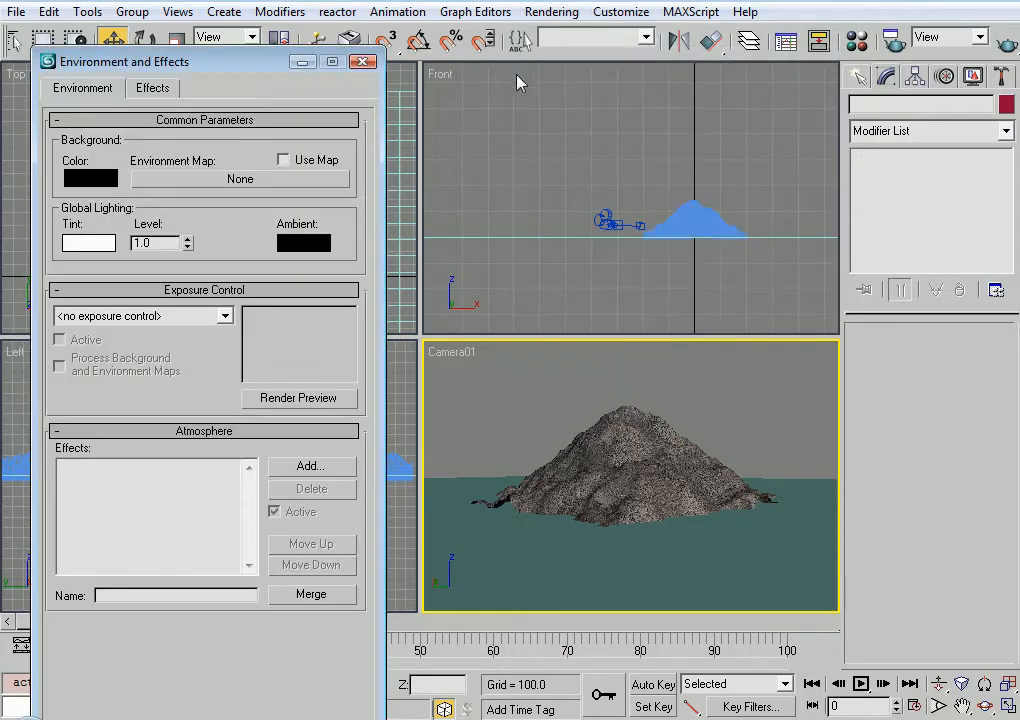
drag(243, 72, 783, 53)
key(m)
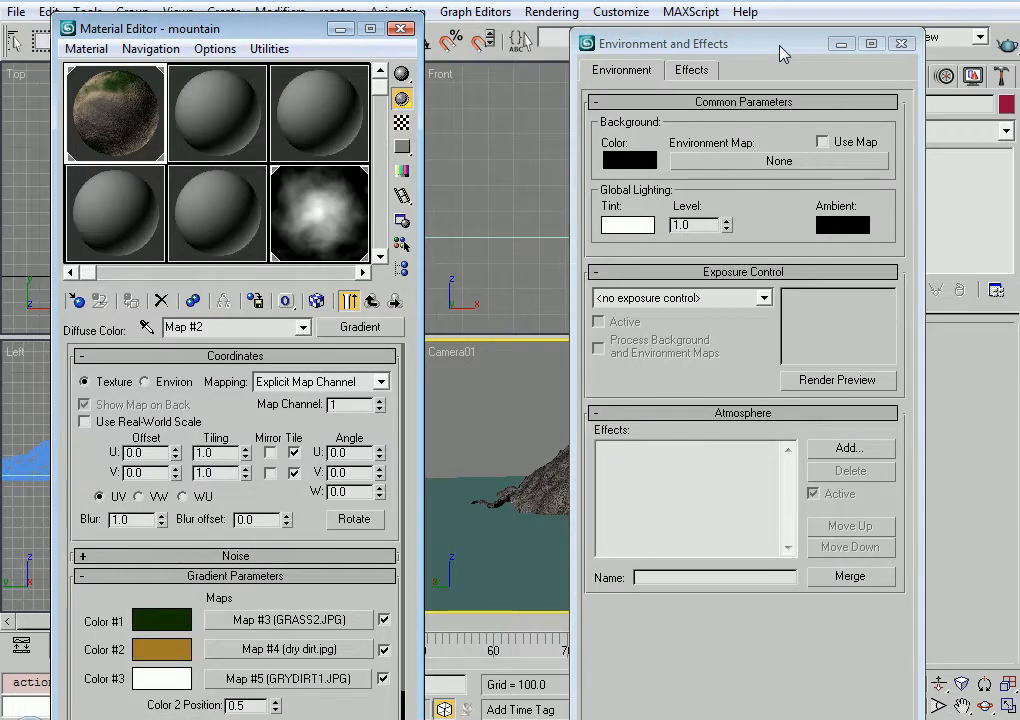
click(718, 163)
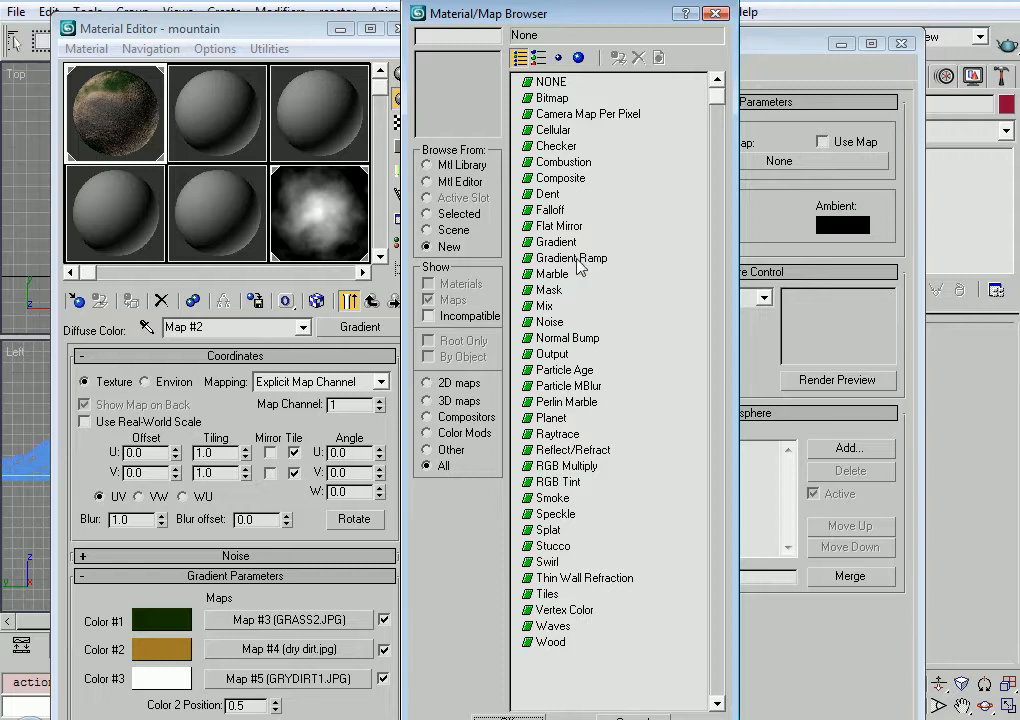
double_click(557, 243)
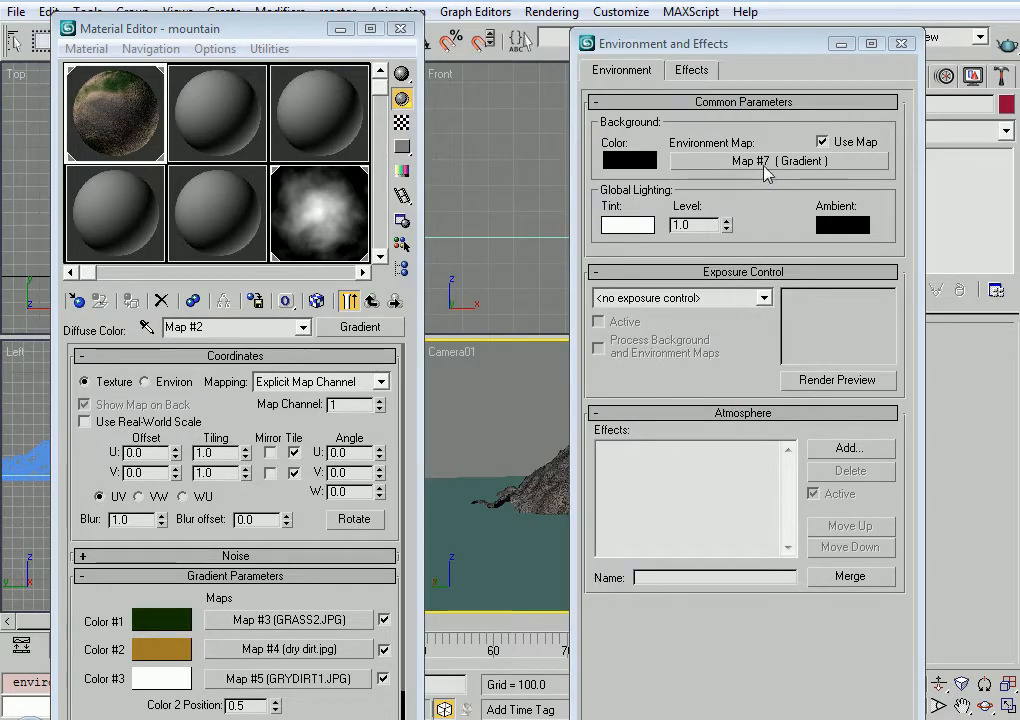
Copy the environment's Gradient map as an Instance into the middle sample slot of the Material Editor's second row
drag(767, 172, 265, 200)
drag(150, 232, 207, 212)
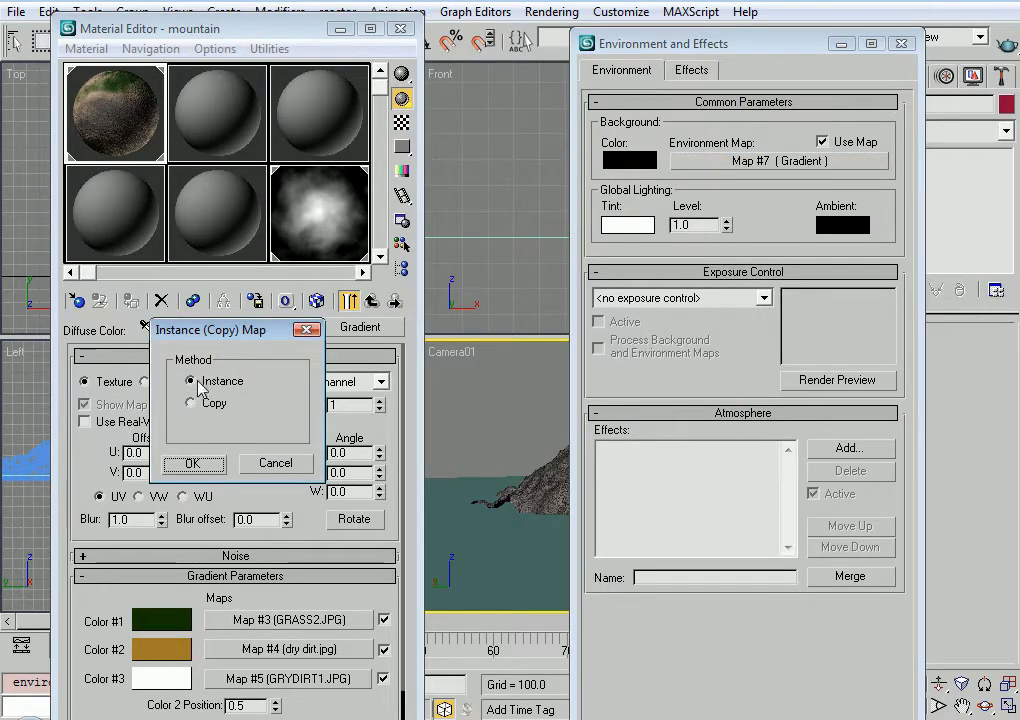
click(209, 461)
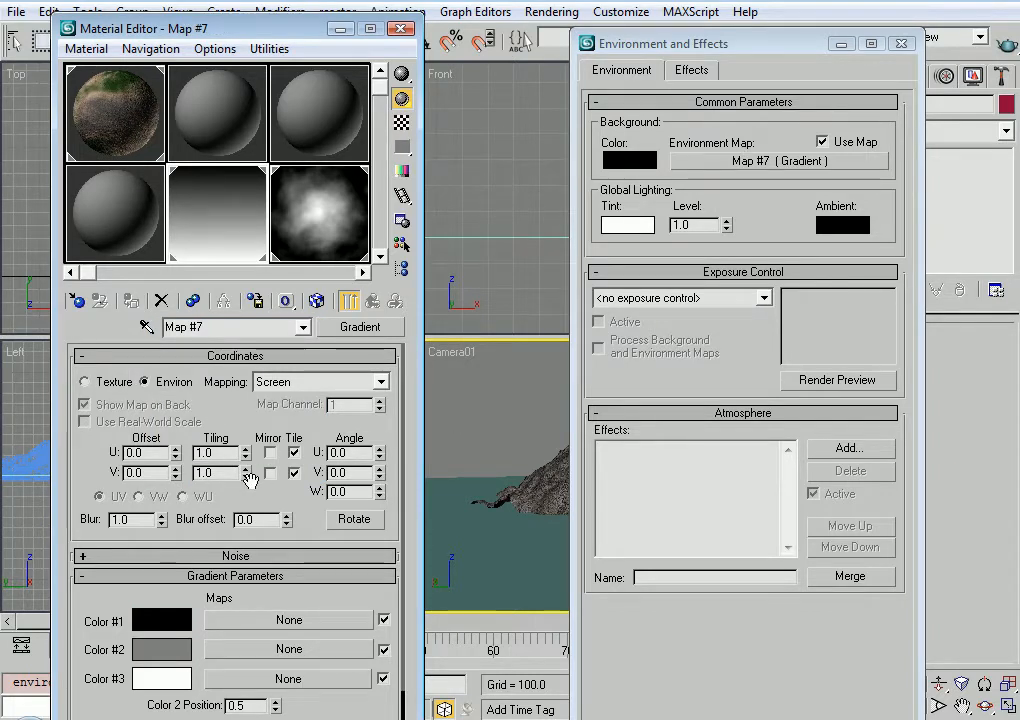
Set the environment gradient's Color #1 to a bright blue, RGB 5, 133, 225
click(161, 620)
mouse_move(514, 230)
mouse_down()
mouse_move(496, 109)
mouse_move(488, 137)
mouse_up()
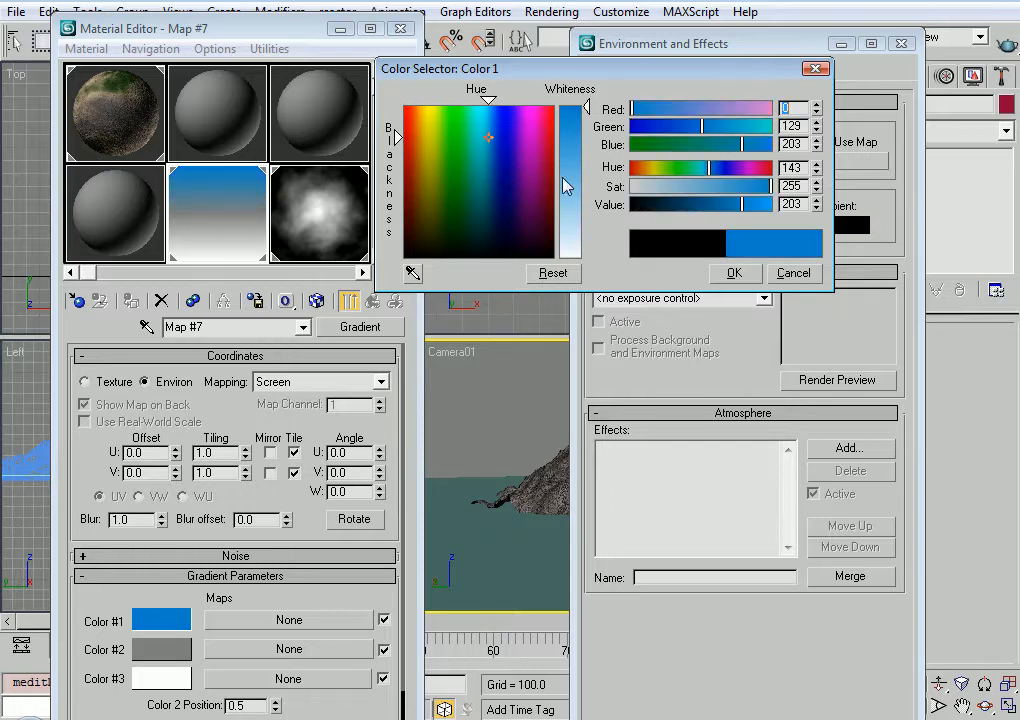
drag(568, 184, 575, 171)
drag(679, 107, 648, 111)
click(767, 185)
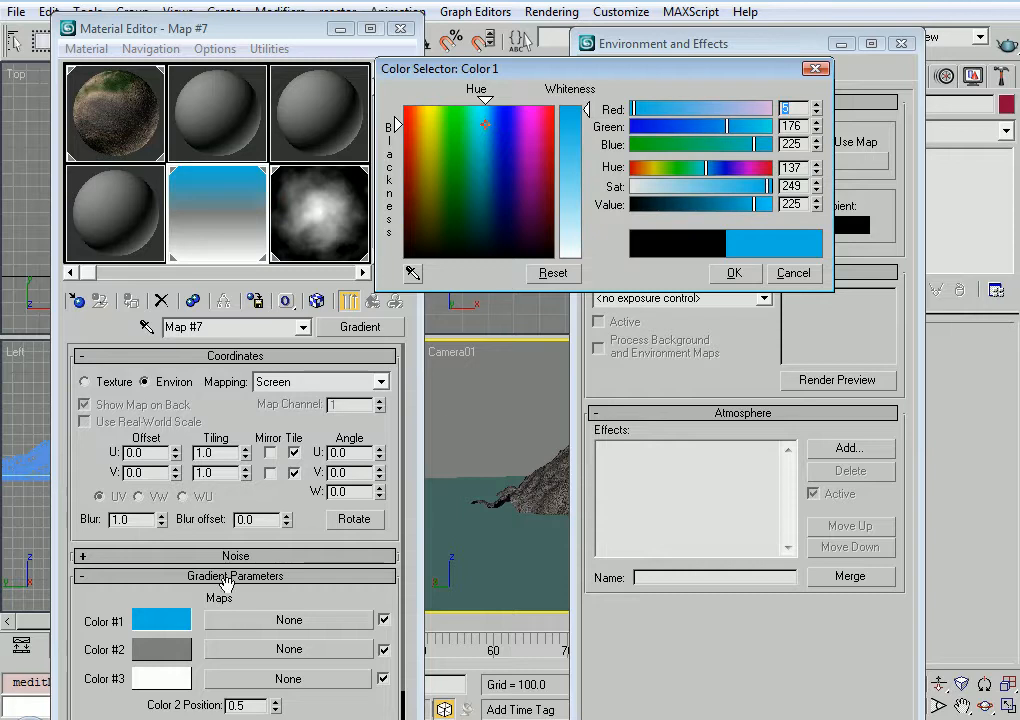
drag(724, 131, 704, 128)
Copy the gradient's Color #1 onto Color #2 and lighten Color #2 to RGB 94, 177, 235
drag(170, 623, 165, 652)
click(240, 410)
click(163, 649)
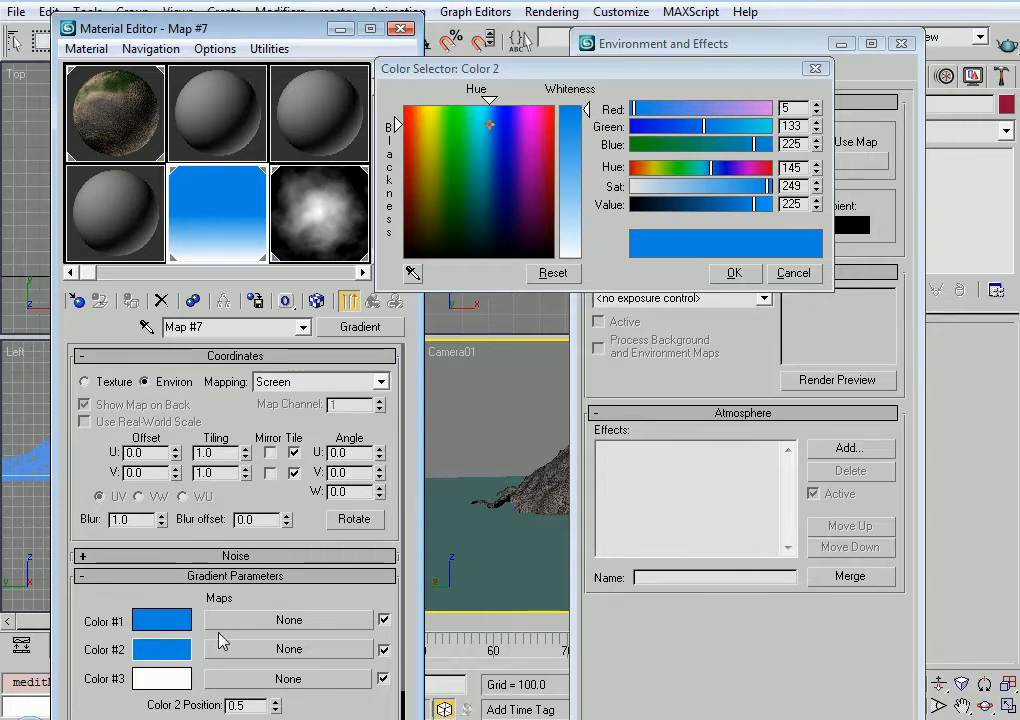
drag(584, 142, 584, 162)
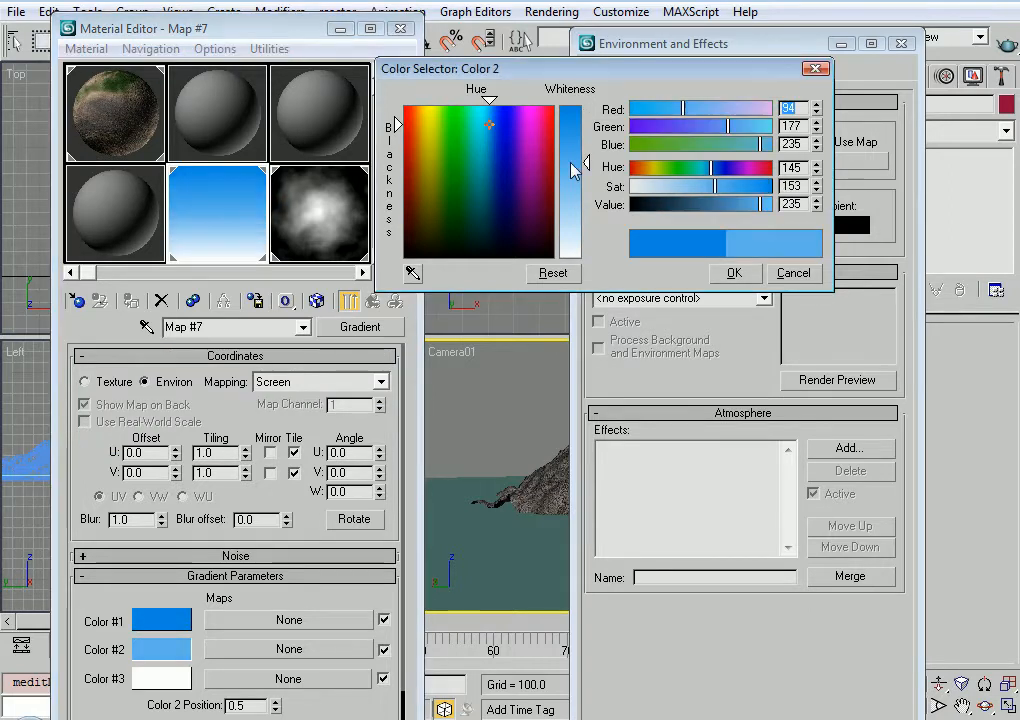
Set the gradient's Color #3 to a warm off-white, RGB 233, 230, 221
click(160, 681)
drag(428, 196, 422, 205)
drag(582, 250, 582, 238)
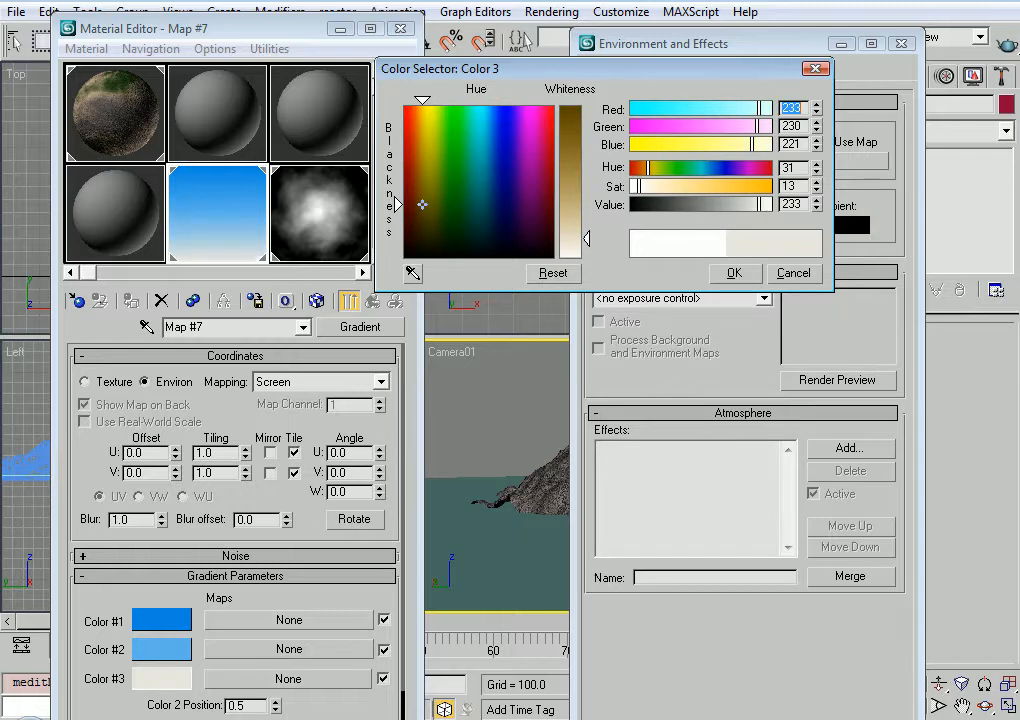
click(726, 278)
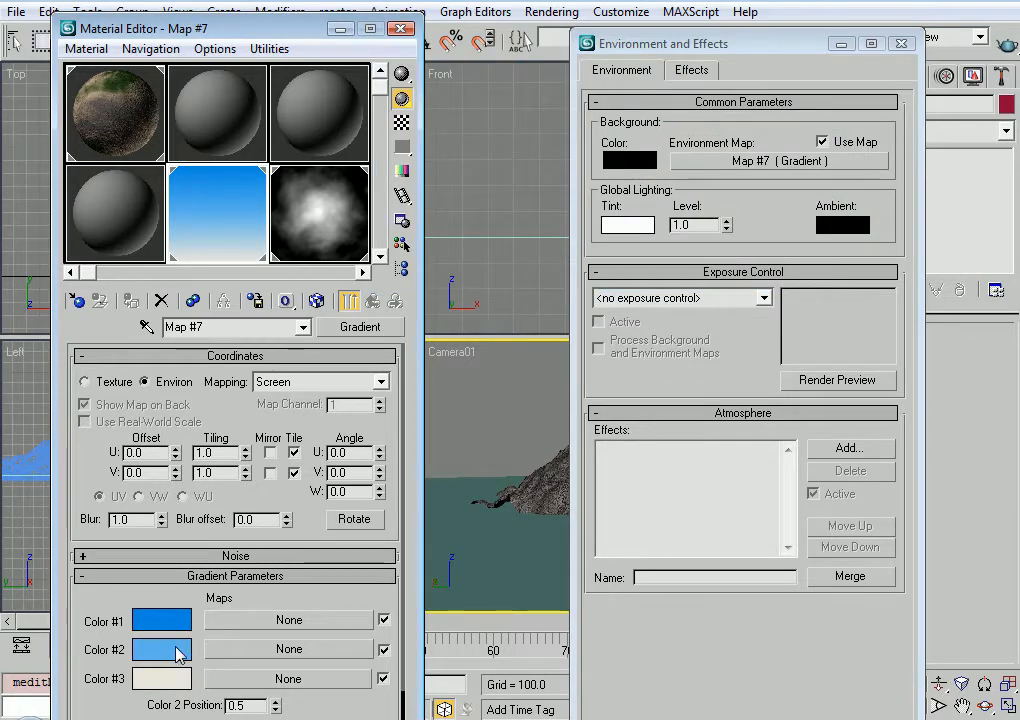
Close the environment settings and render the Camera01 view to check the sky gradient behind the mountain
click(903, 44)
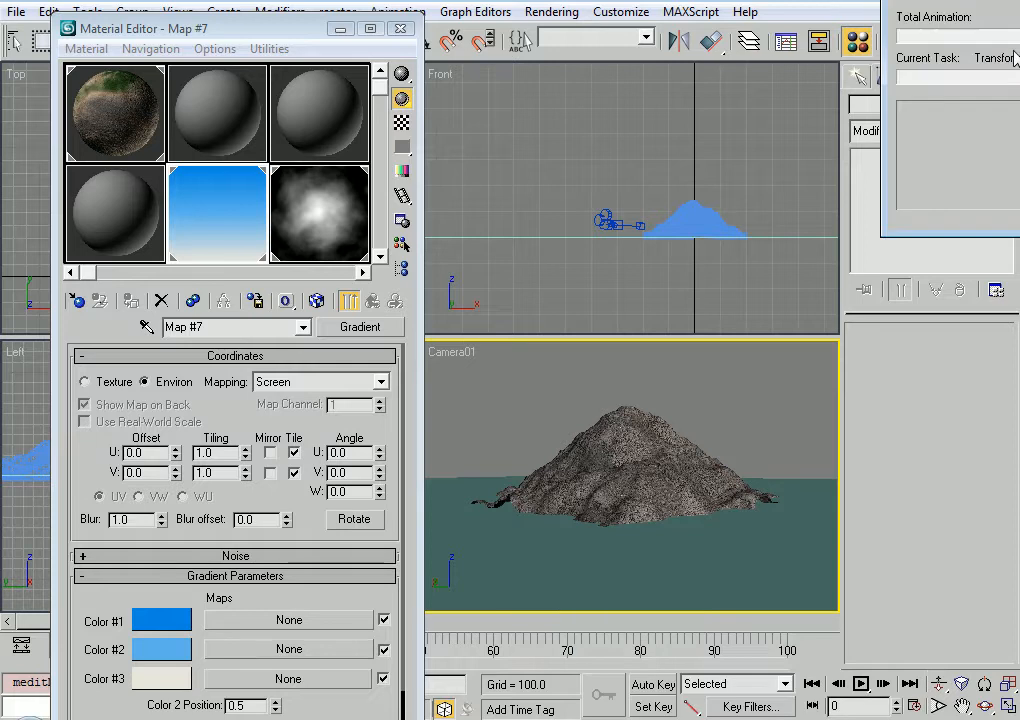
click(1009, 47)
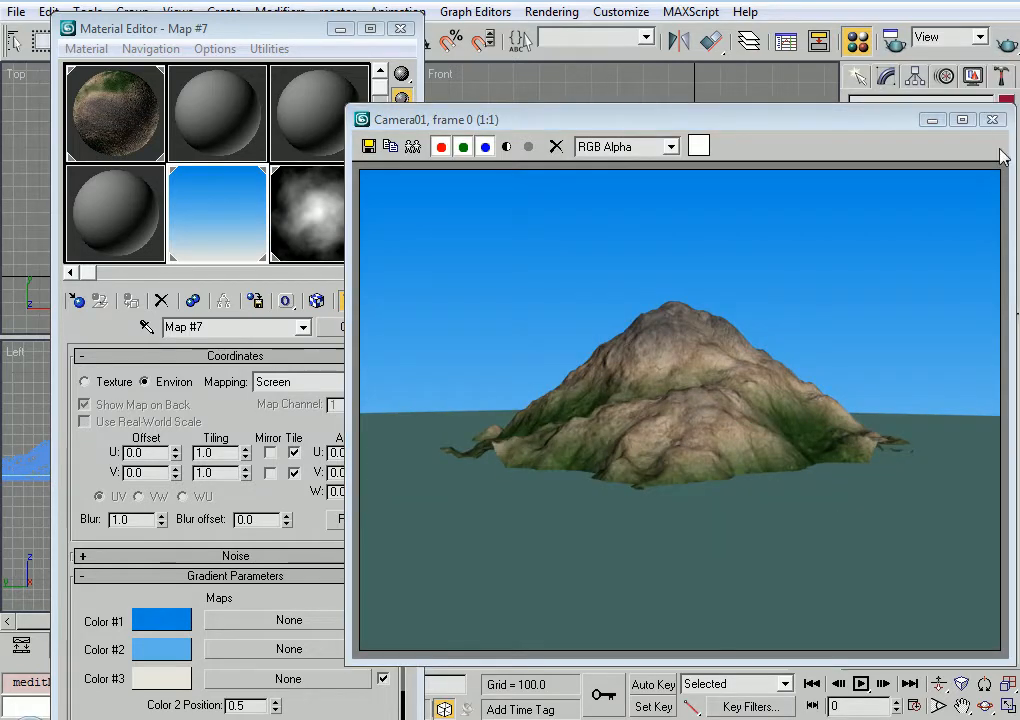
click(992, 119)
Orbit Camera01 down to nearly water level so the mountain stands above a flat horizon, and render the view
alt+middle_drag(596, 452, 644, 437)
key(shift+q)
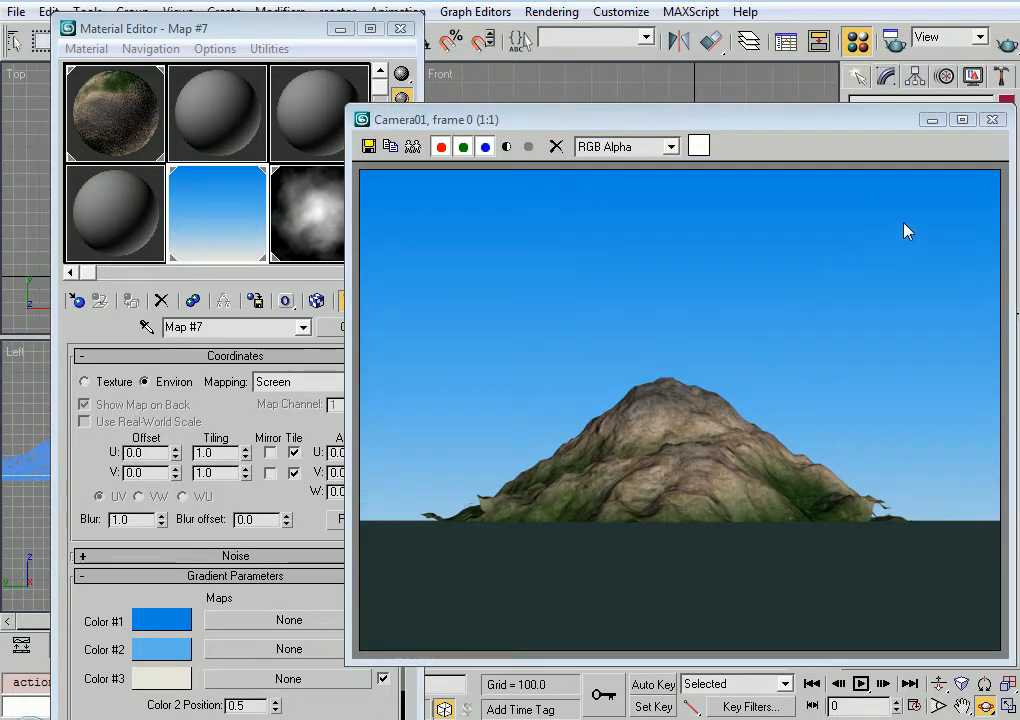
click(992, 119)
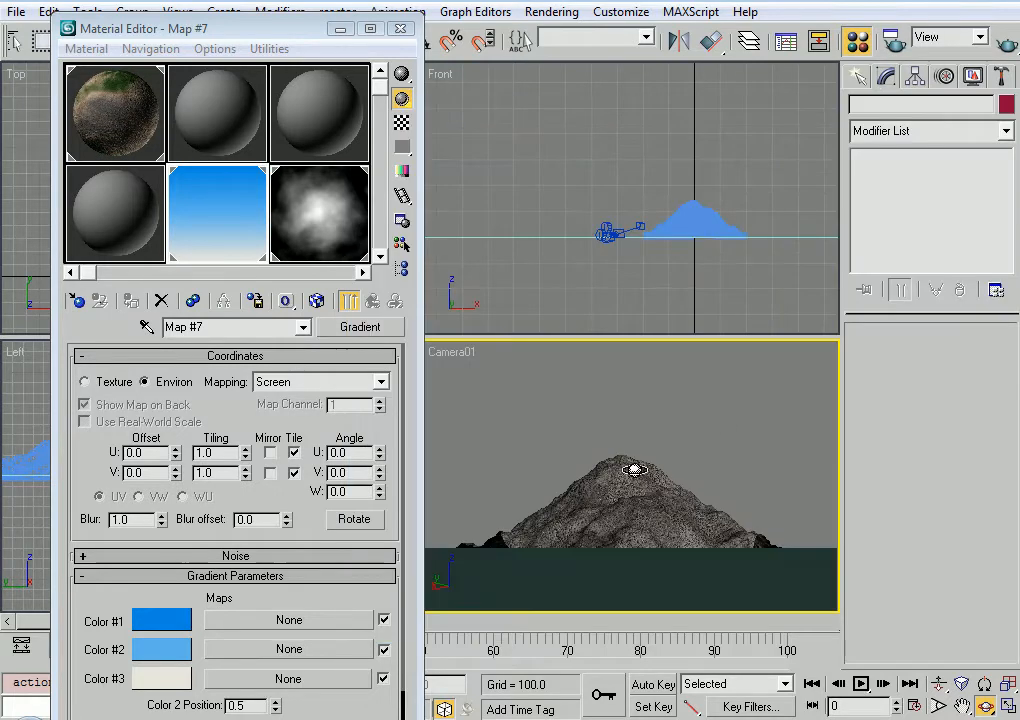
Assign the unused second sample material to the water plane, change its type to Raytrace and name it "water"
drag(544, 209, 501, 288)
click(219, 121)
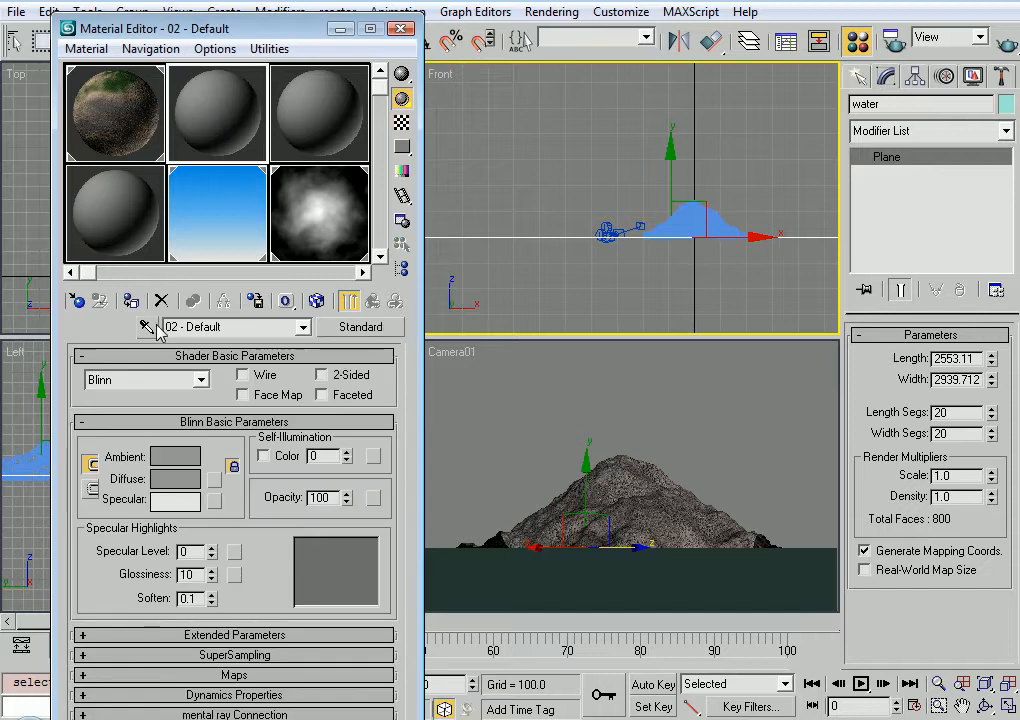
click(130, 300)
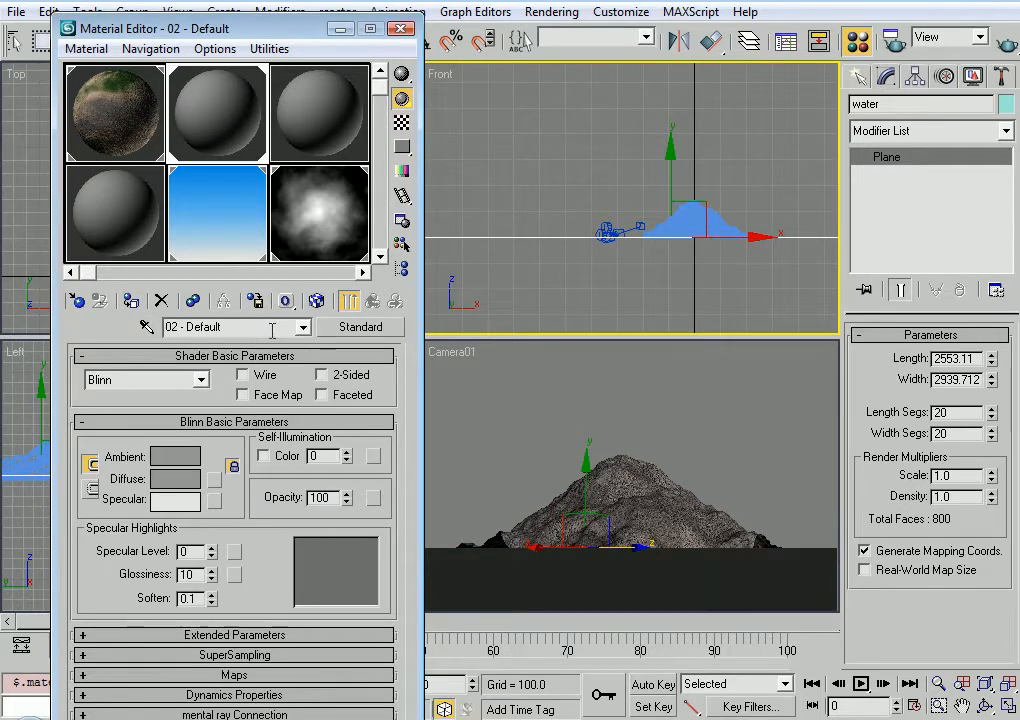
click(357, 328)
double_click(560, 245)
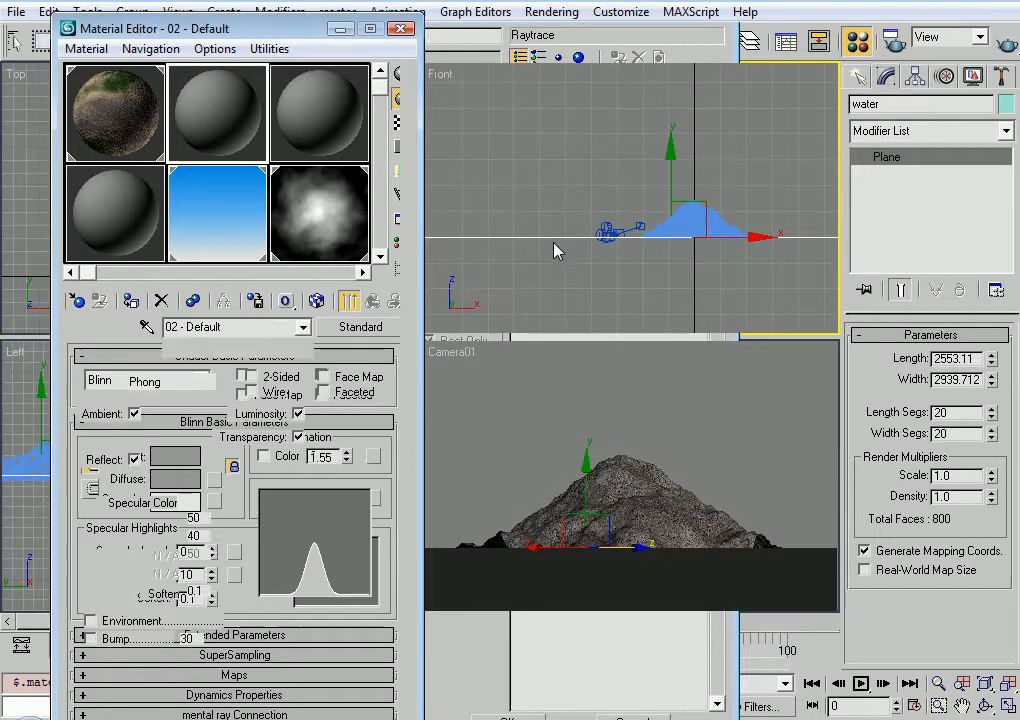
text(water)
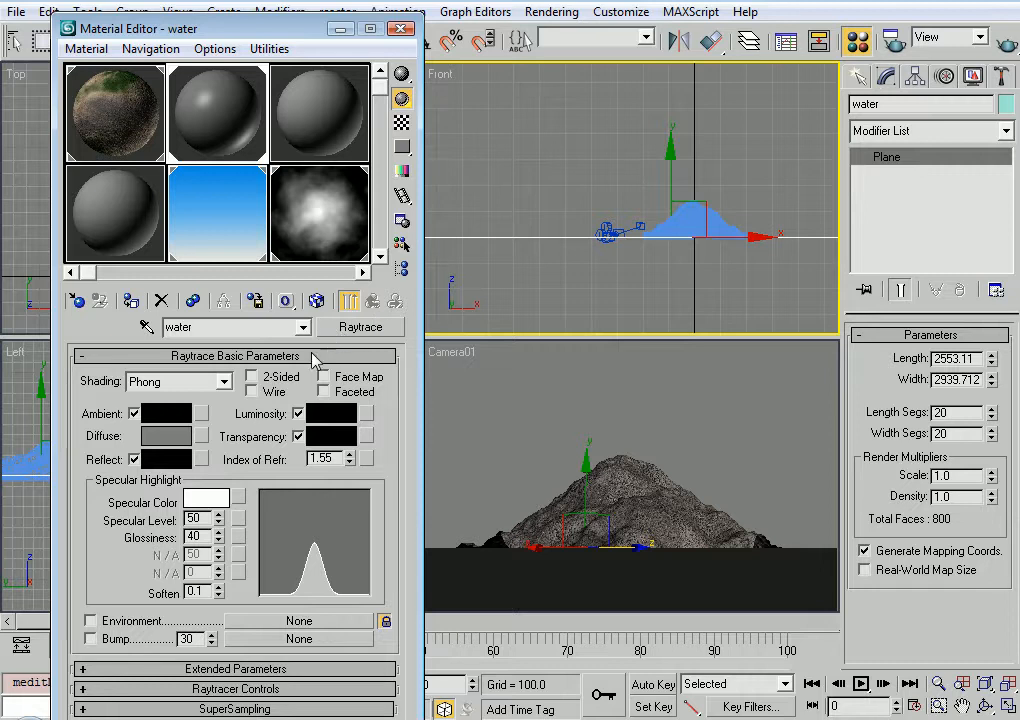
Set the water material's Diffuse colour to dark blue, RGB 27, 58, 76, and render the camera view
click(166, 440)
drag(496, 168, 488, 225)
click(577, 123)
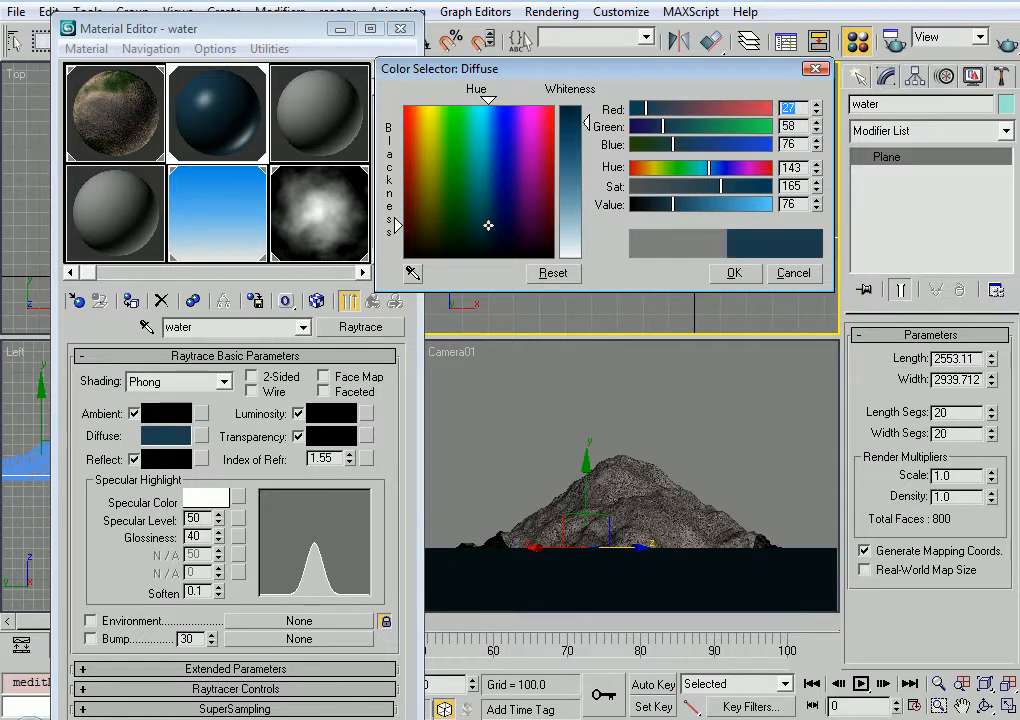
click(734, 273)
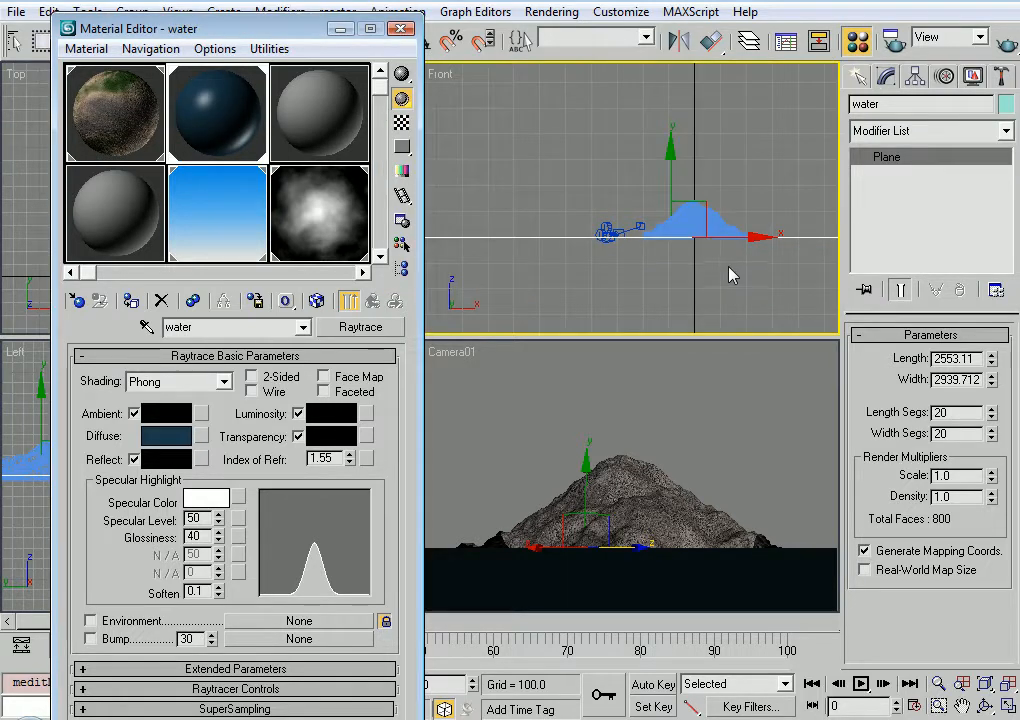
click(741, 420)
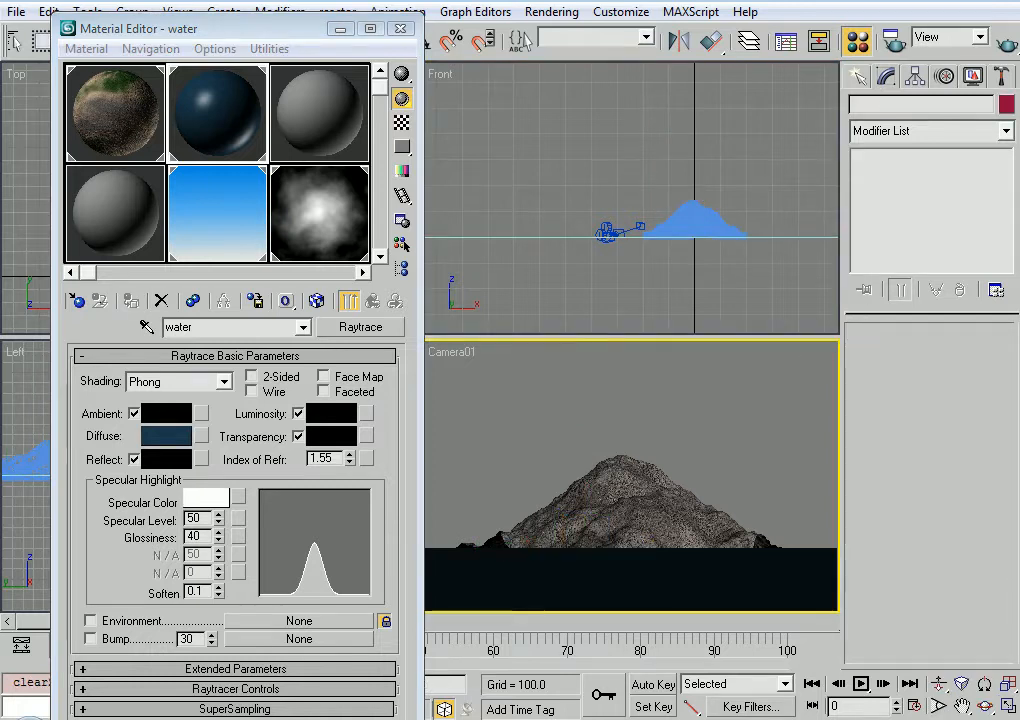
click(998, 40)
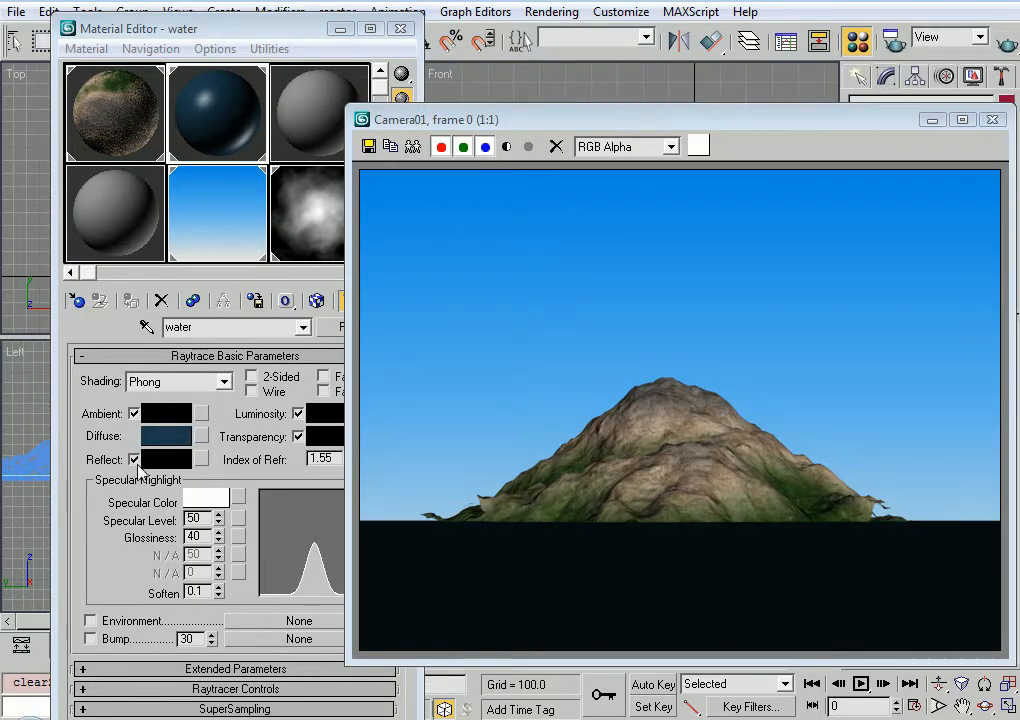
Switch the water material's Reflect setting to Fresnel and check the reflection in a render of the camera view
click(136, 462)
click(134, 460)
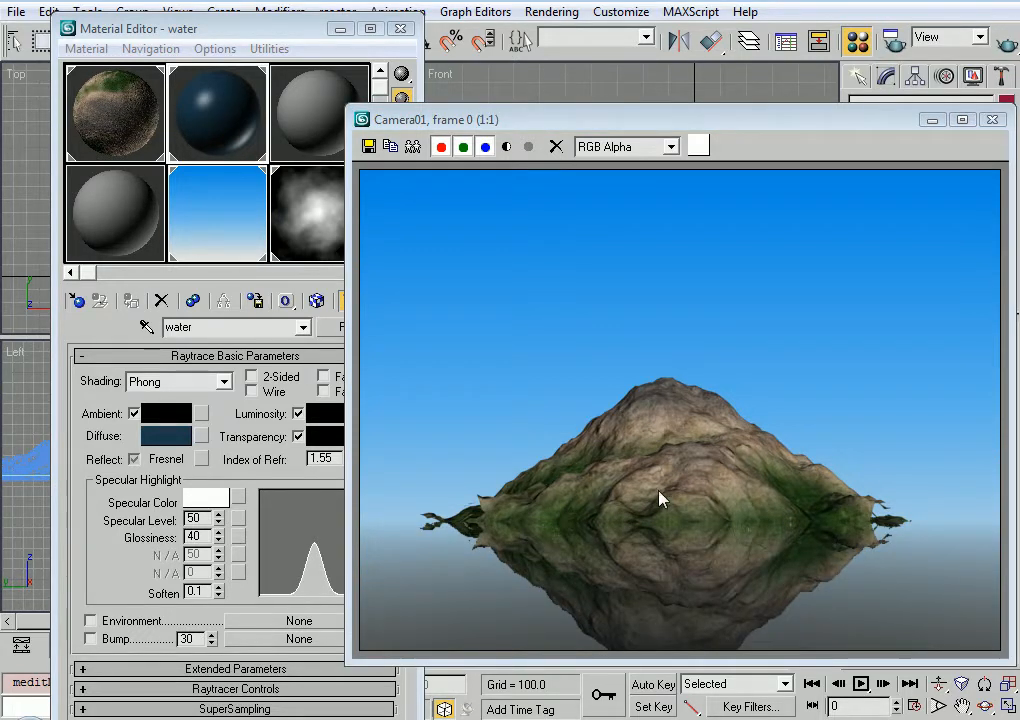
click(85, 552)
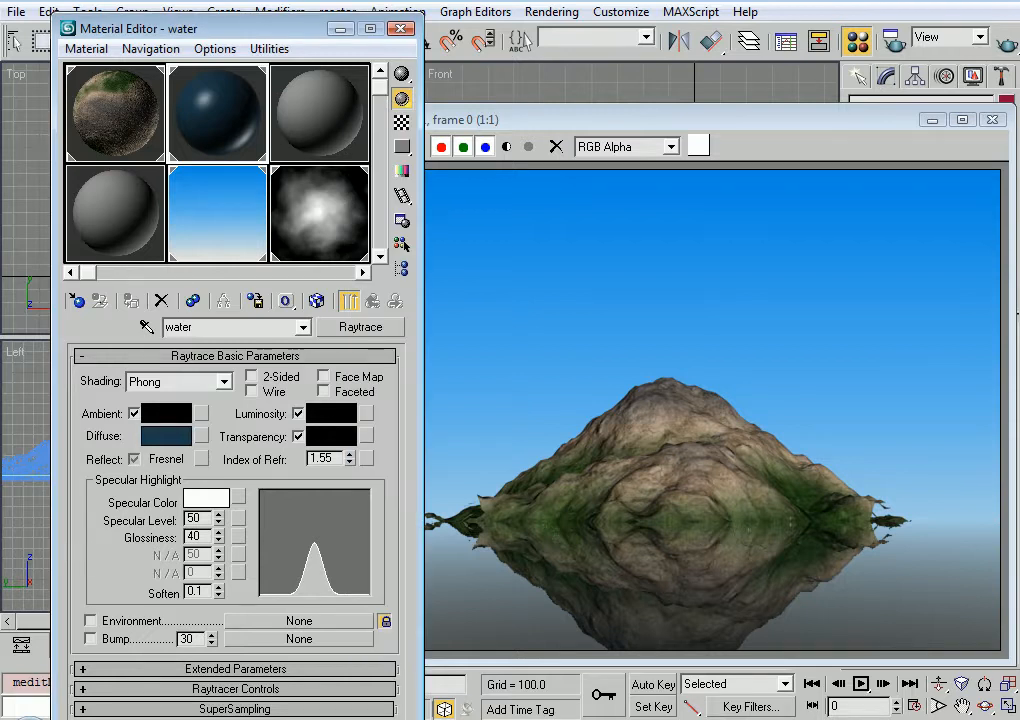
click(992, 119)
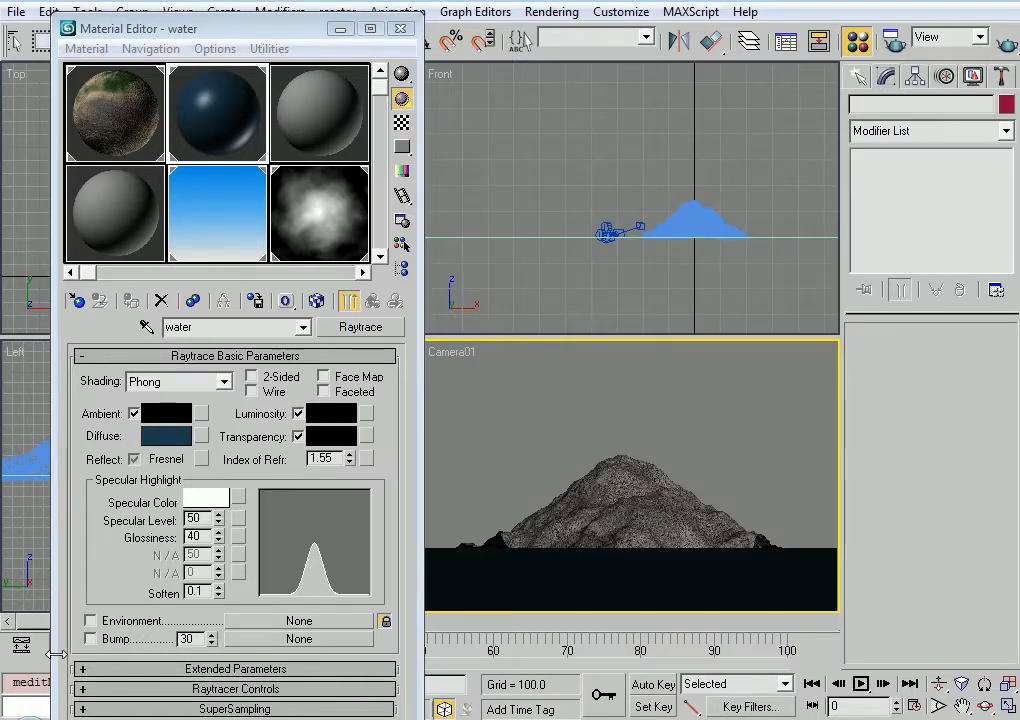
Assign a Noise map to the water material's Bump channel
click(275, 639)
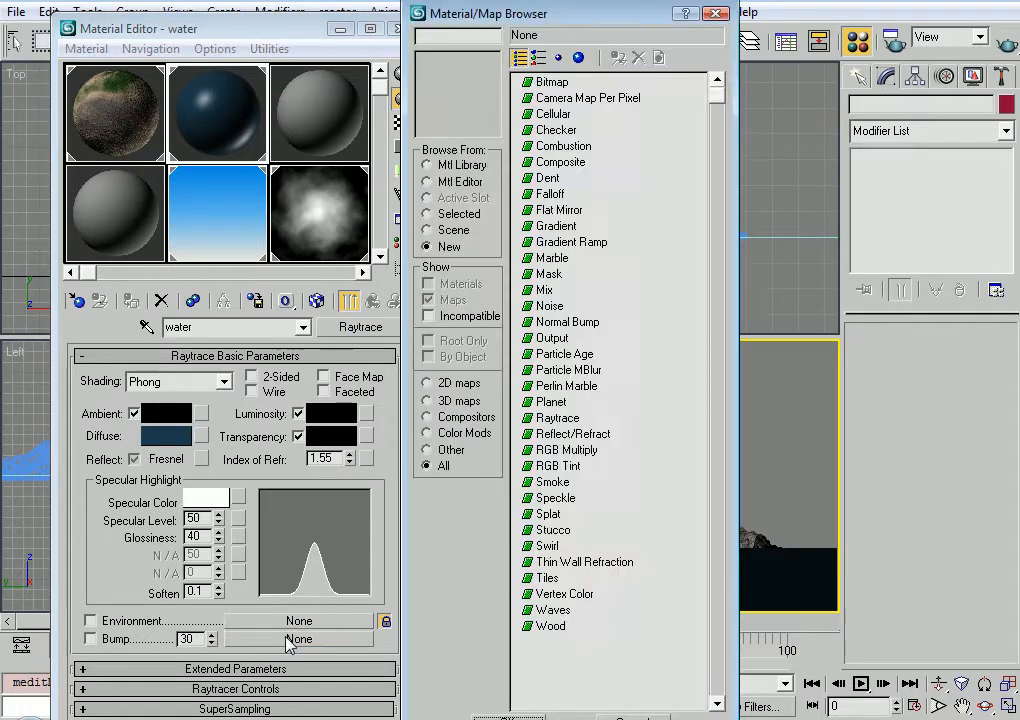
click(550, 307)
double_click(550, 307)
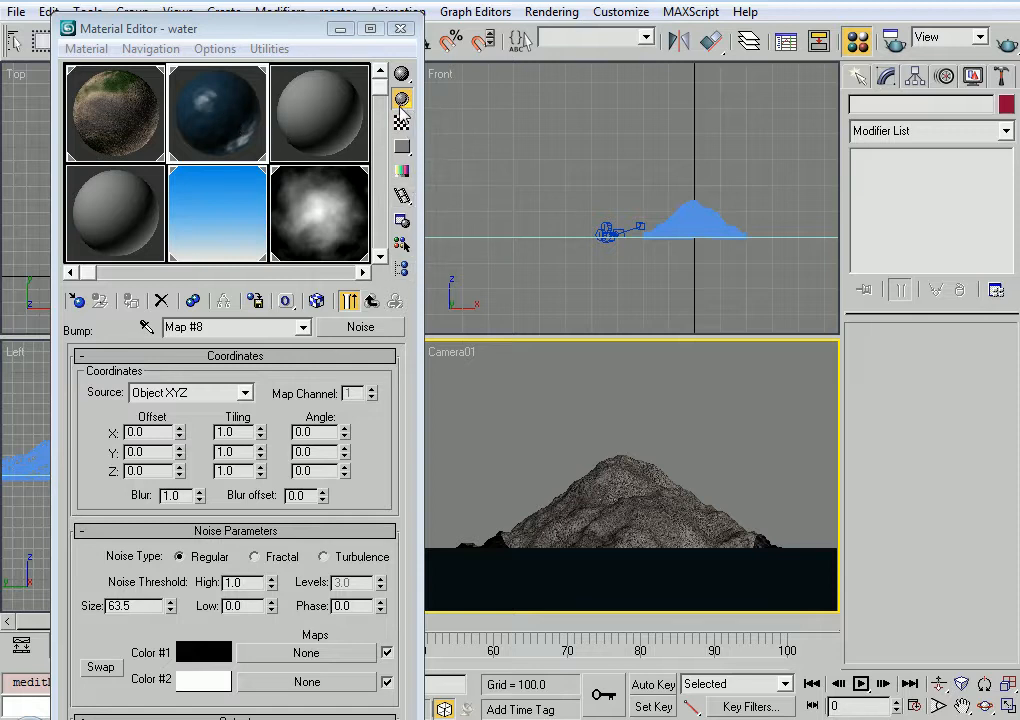
Set the bump map's Noise Type to Fractal, inspect the map in an enlarged preview and render the camera view
click(350, 302)
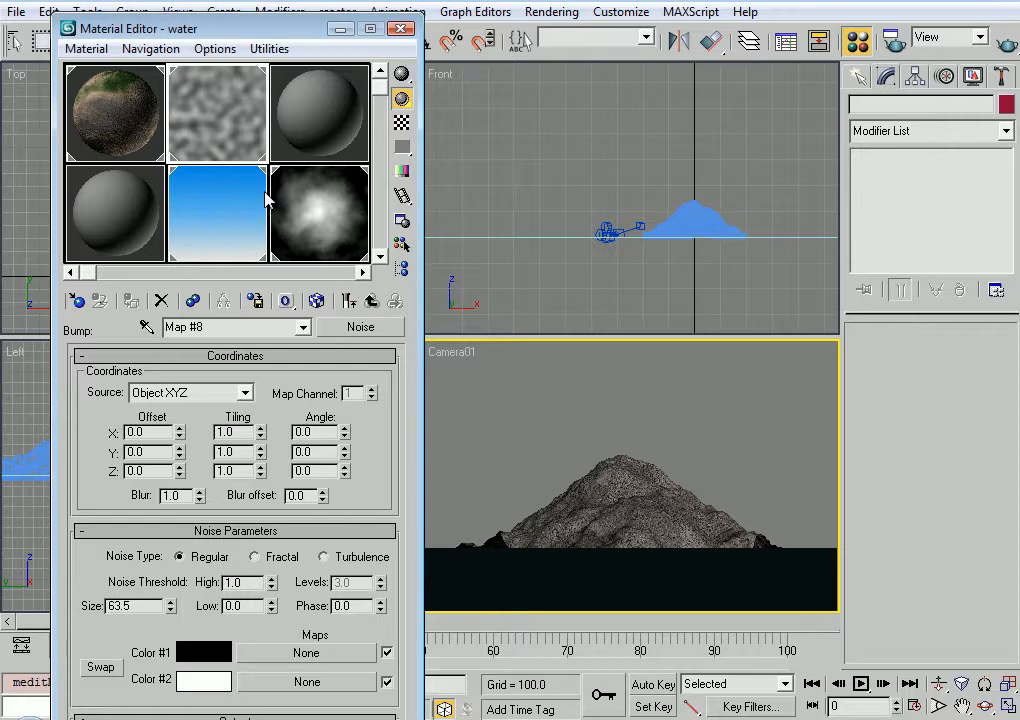
double_click(226, 128)
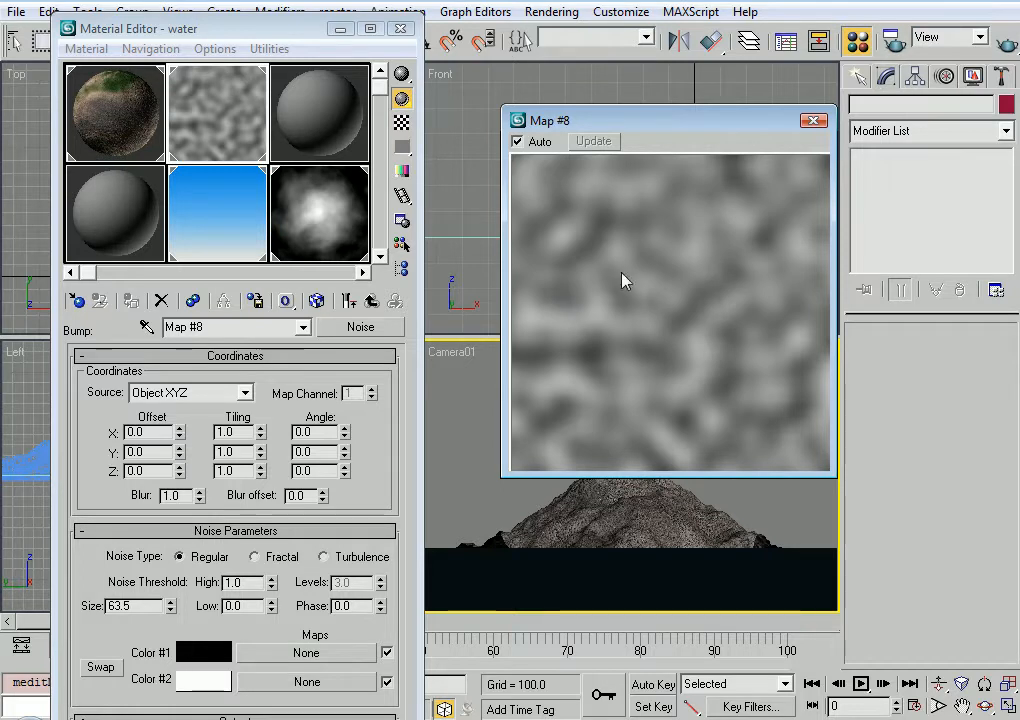
click(813, 120)
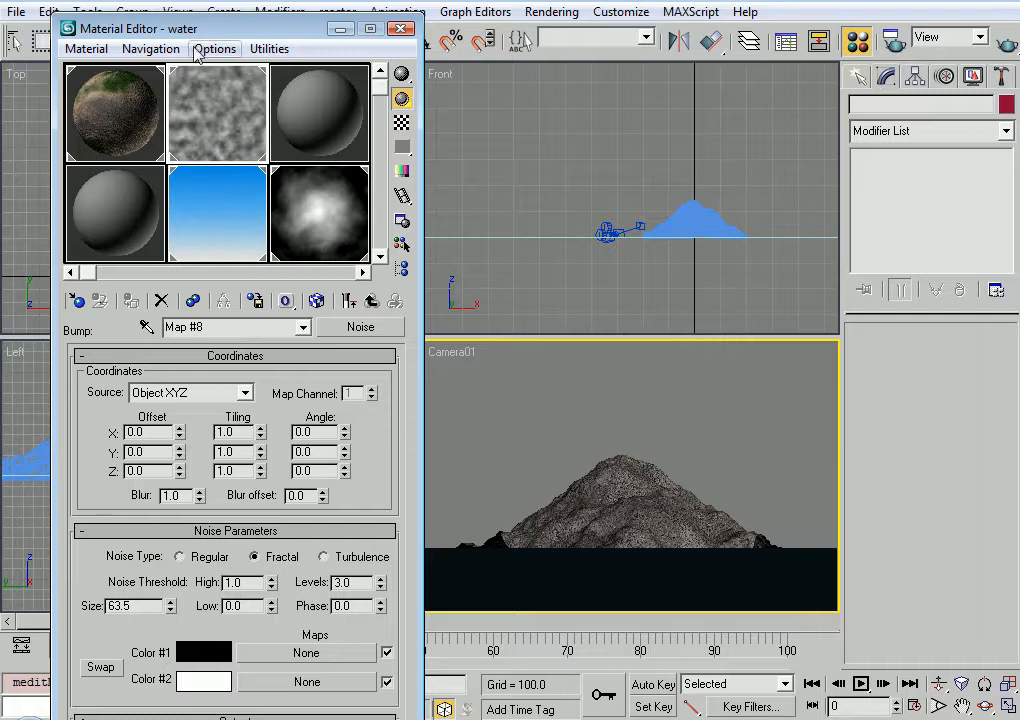
double_click(218, 101)
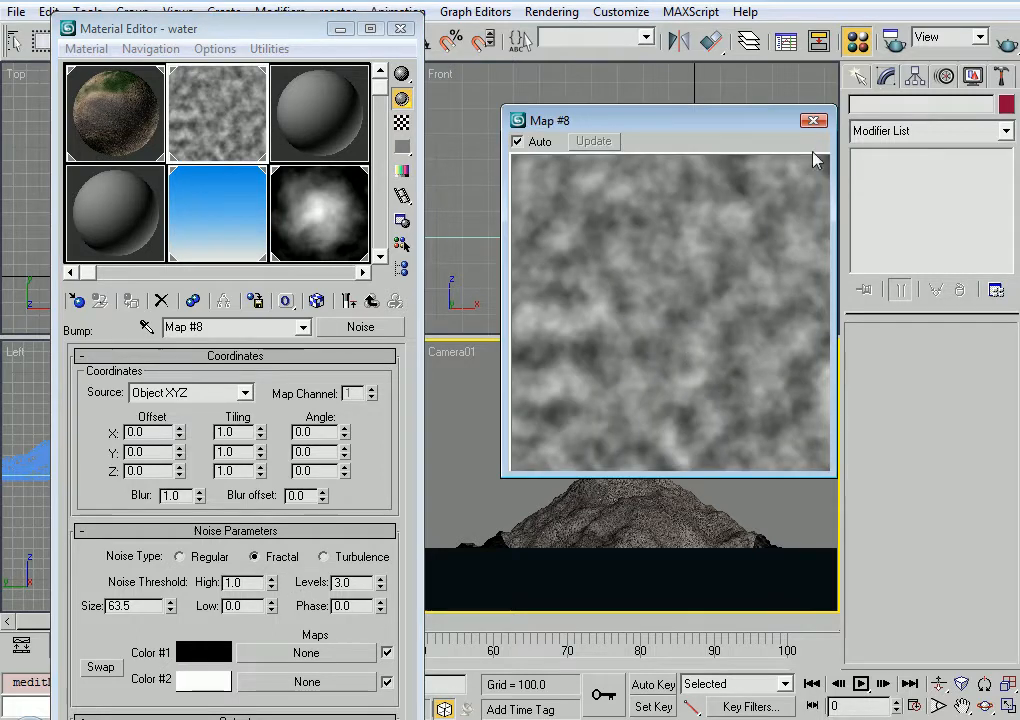
click(813, 120)
click(1002, 40)
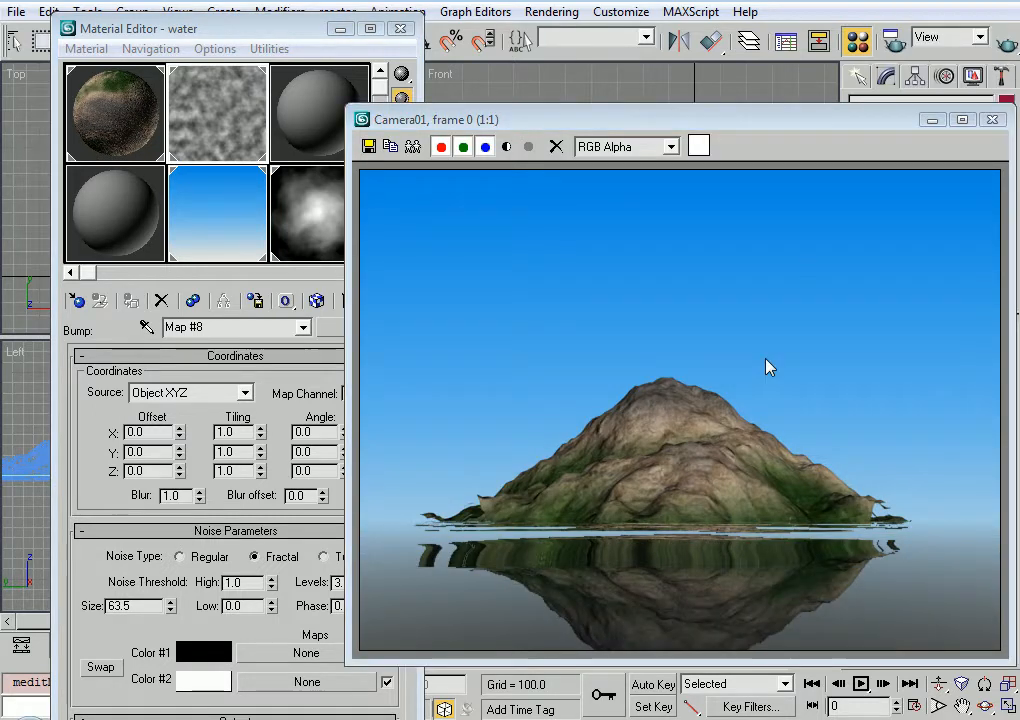
Set the water bump noise Size to 10 and render the camera view
double_click(118, 605)
text(10)
key(Return)
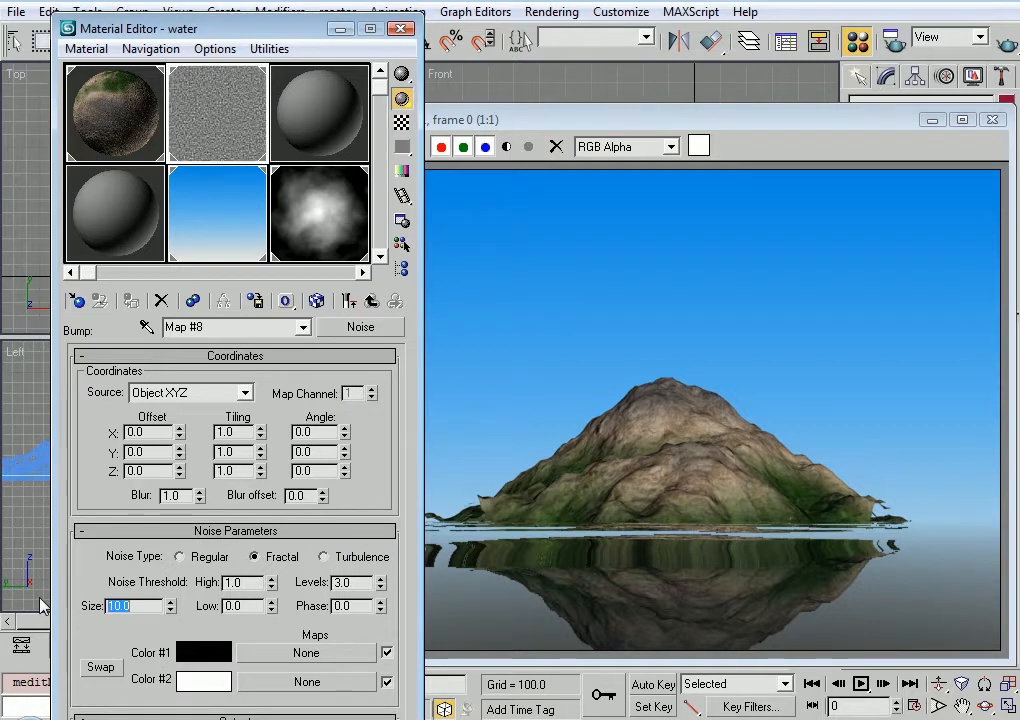
click(1010, 40)
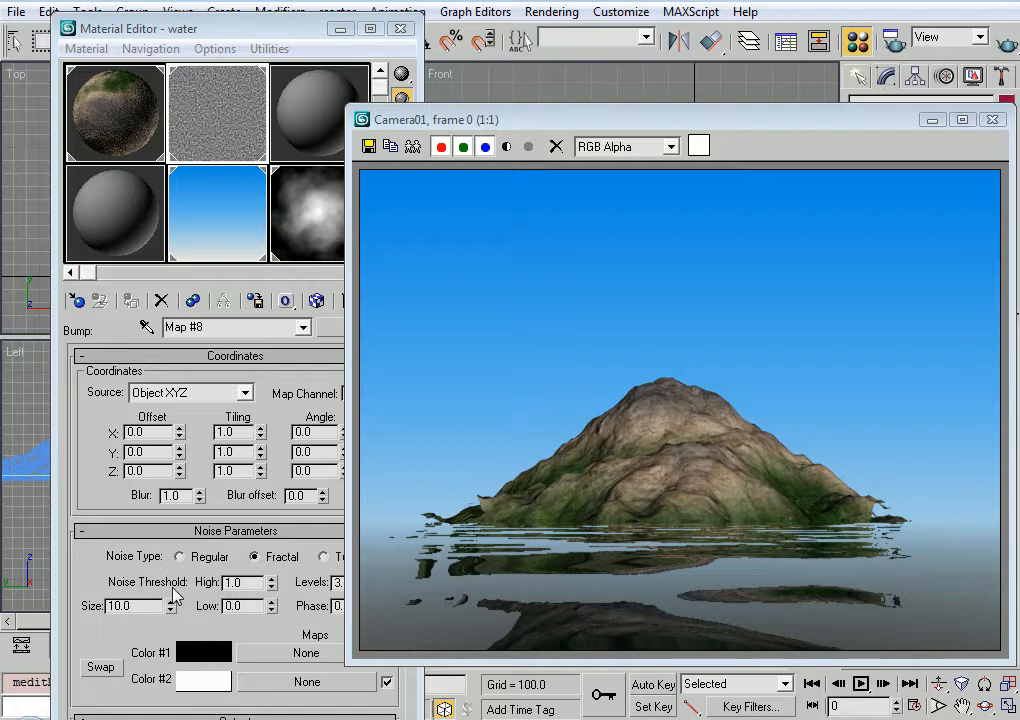
Set the water bump noise Size to 1.0 and render the camera view to check the ripples
click(147, 606)
text(1.0)
key(Return)
click(1010, 42)
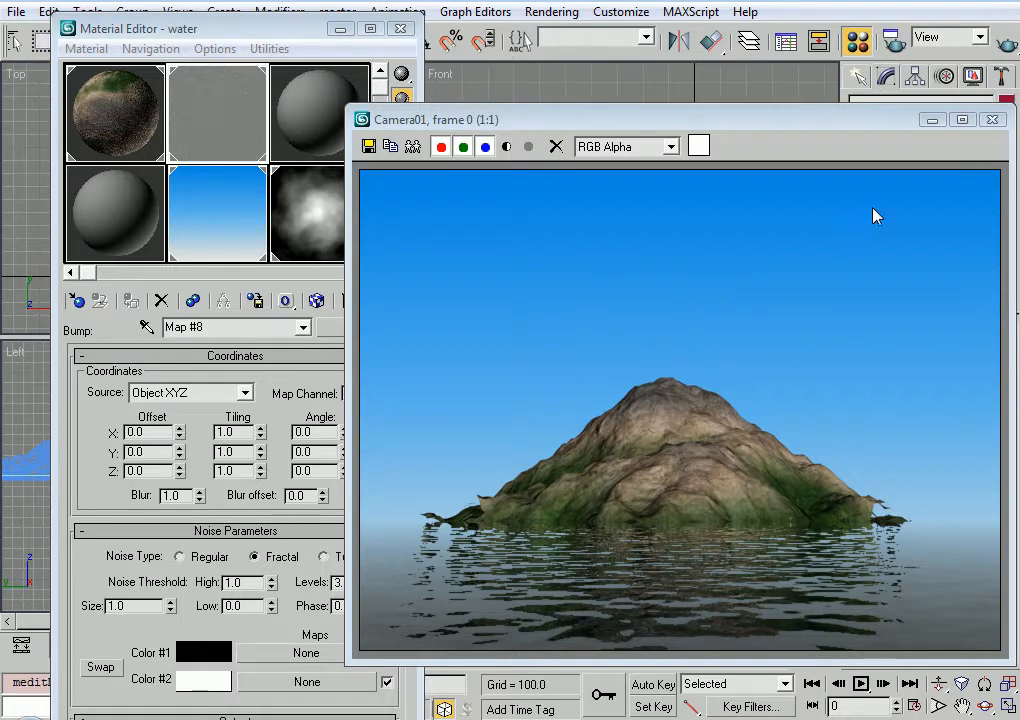
click(992, 119)
Lighten Color #2 of the sky's Gradient map to a very pale blue, RGB 220, 238, 251
click(228, 224)
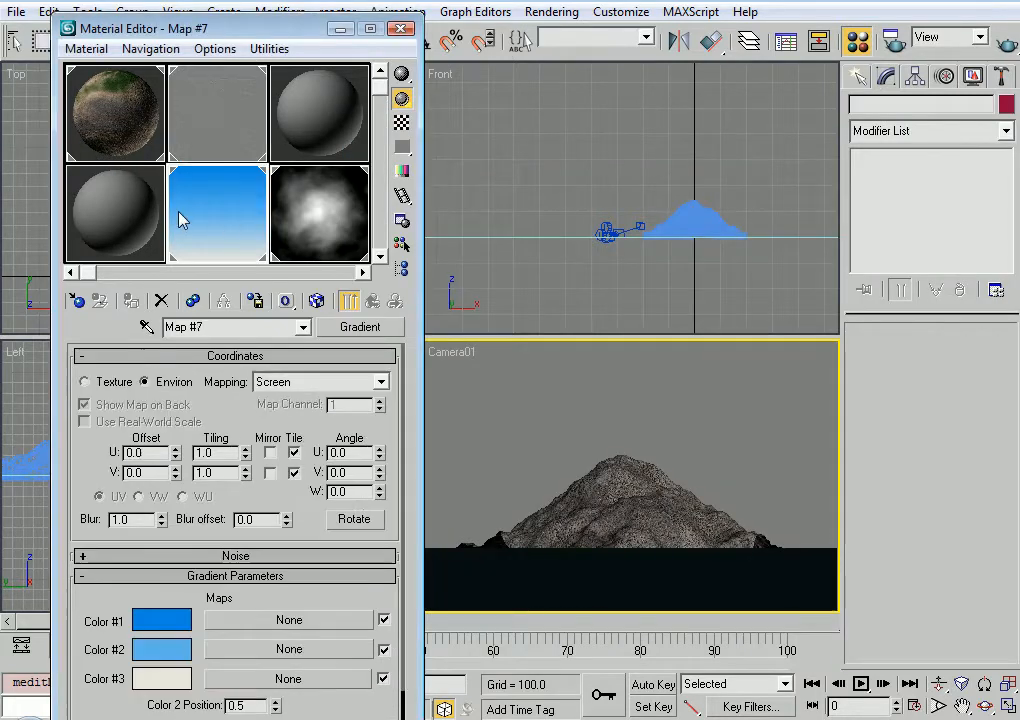
click(160, 650)
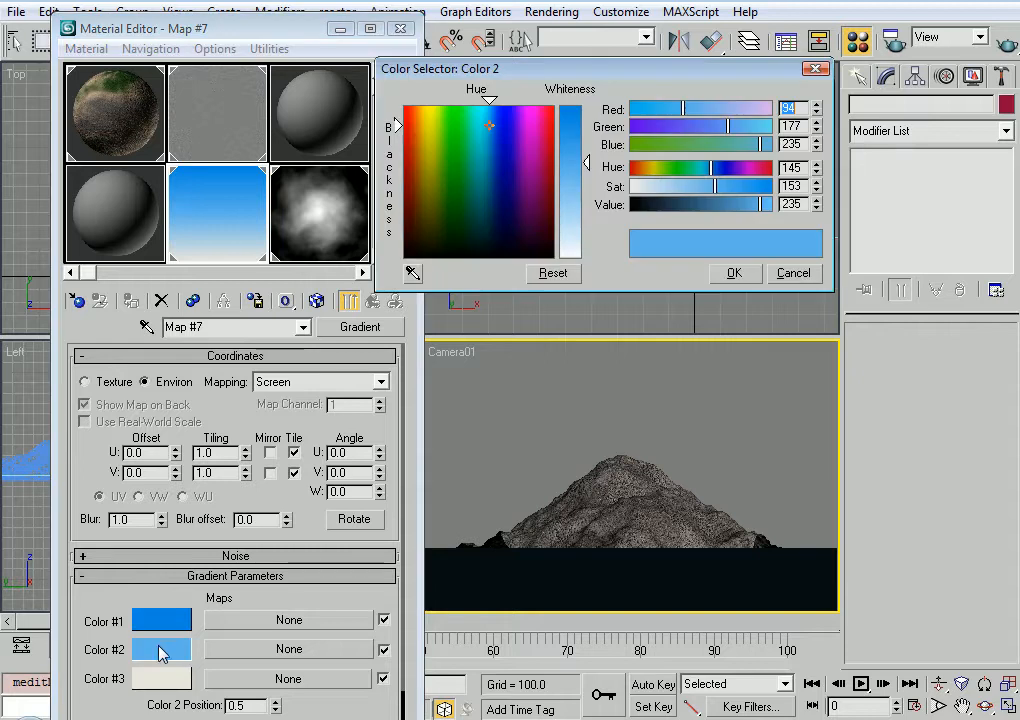
drag(565, 192, 580, 243)
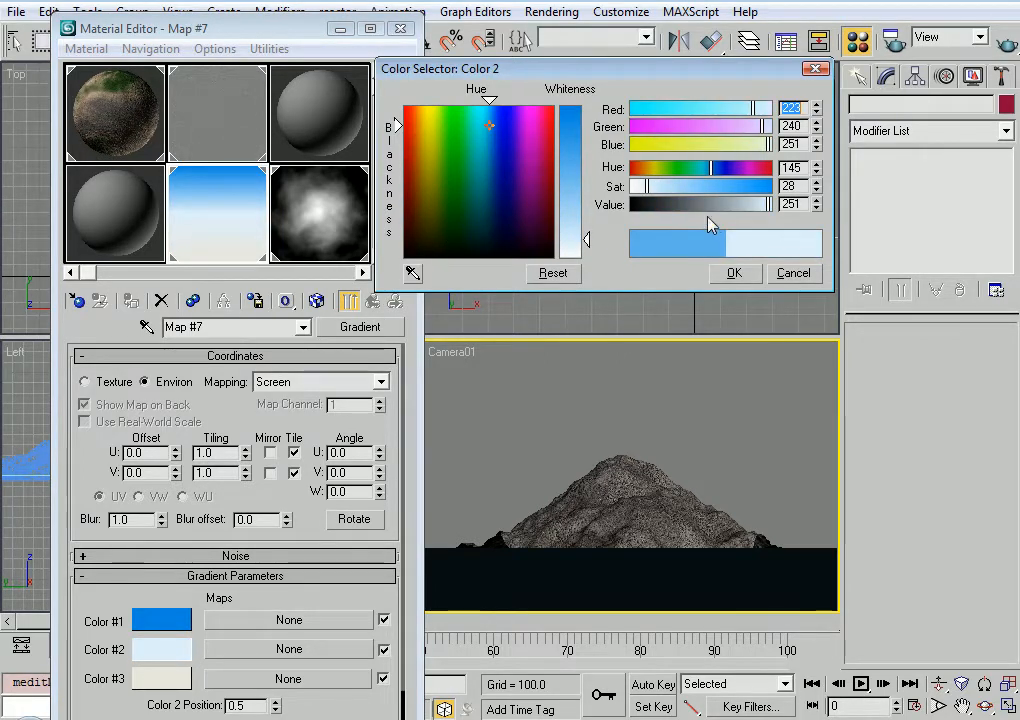
drag(647, 187, 643, 187)
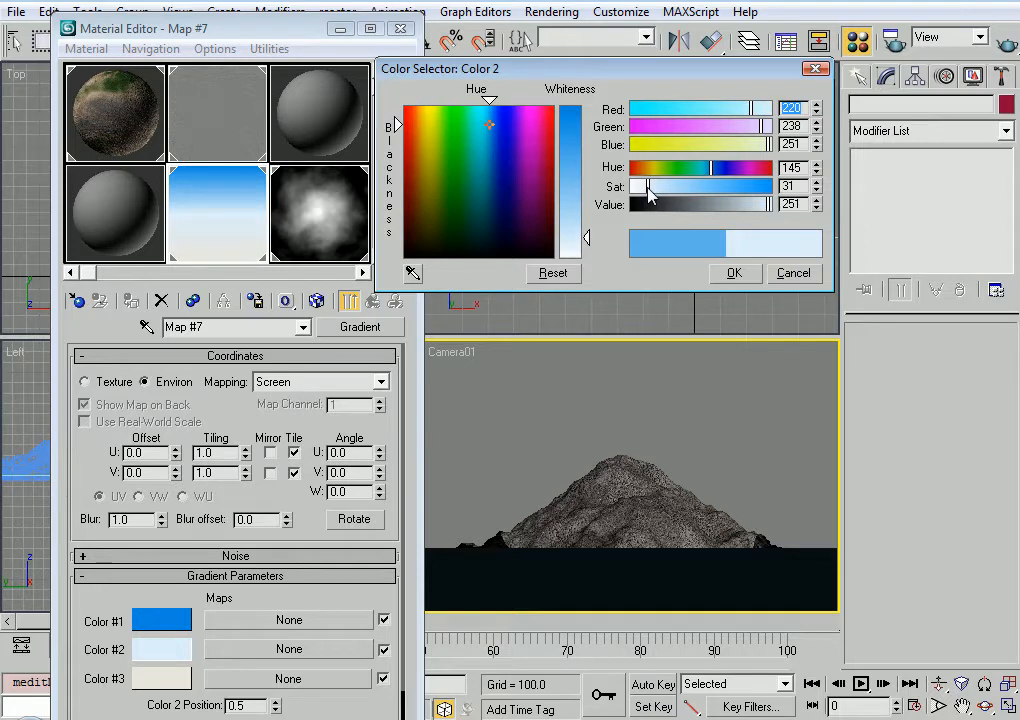
Darken the sky gradient's Color #3 to grey, RGB 174, 172, 165, and render the camera view
click(185, 682)
drag(745, 210, 731, 205)
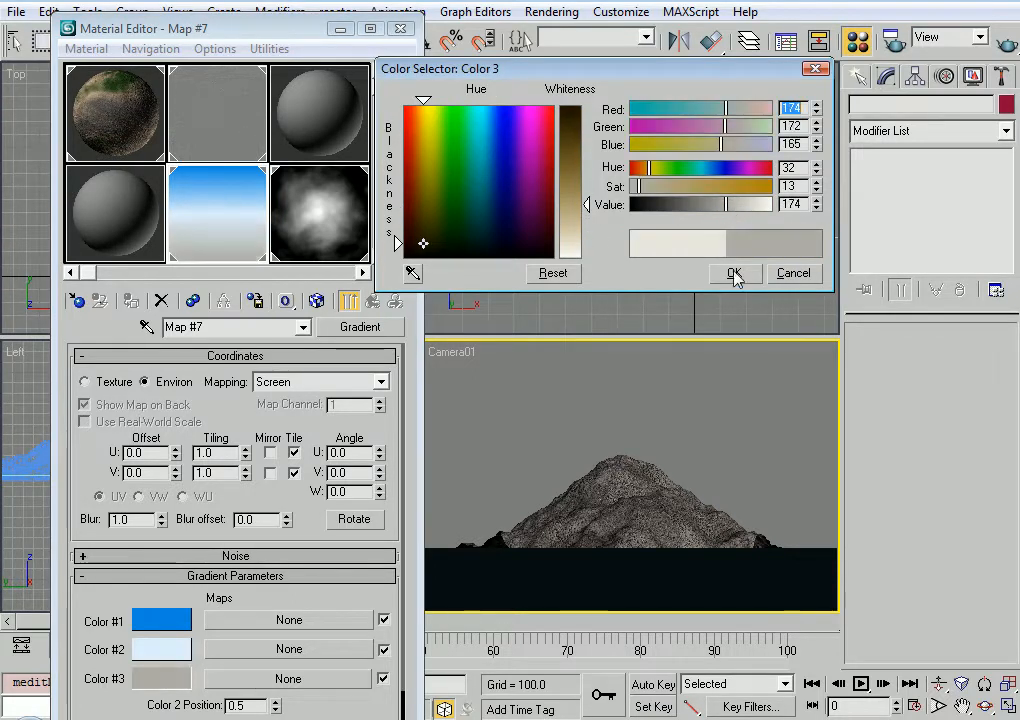
click(734, 273)
key(shift+q)
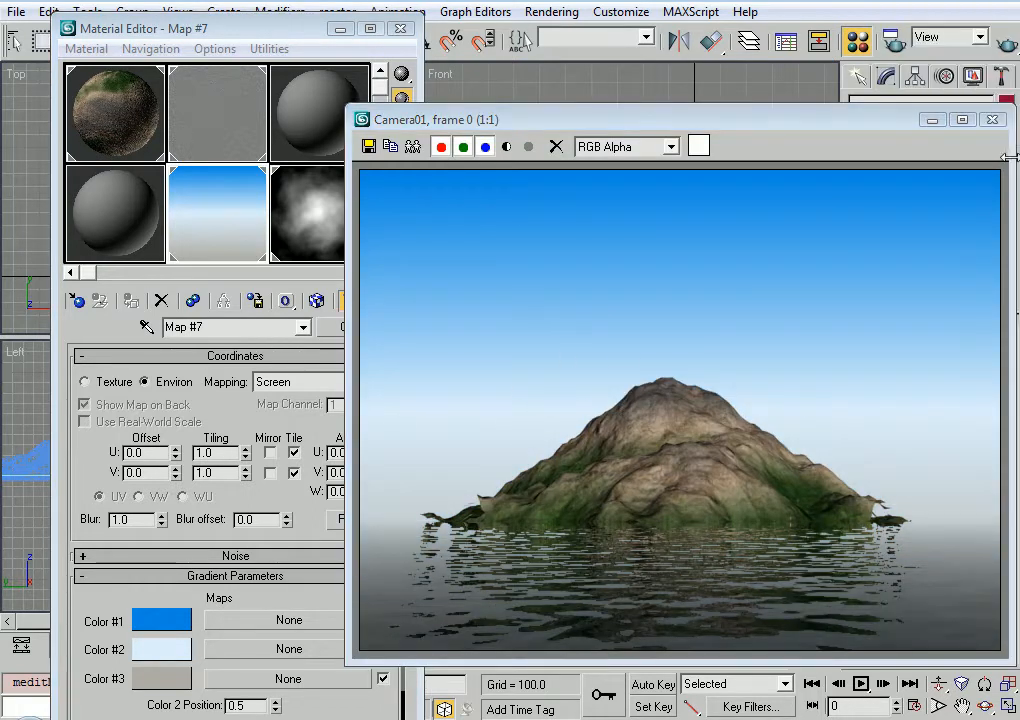
click(992, 119)
Dull the sky gradient's Color #2 to a pale blue-grey with Saturation 14 and Value 232
click(175, 652)
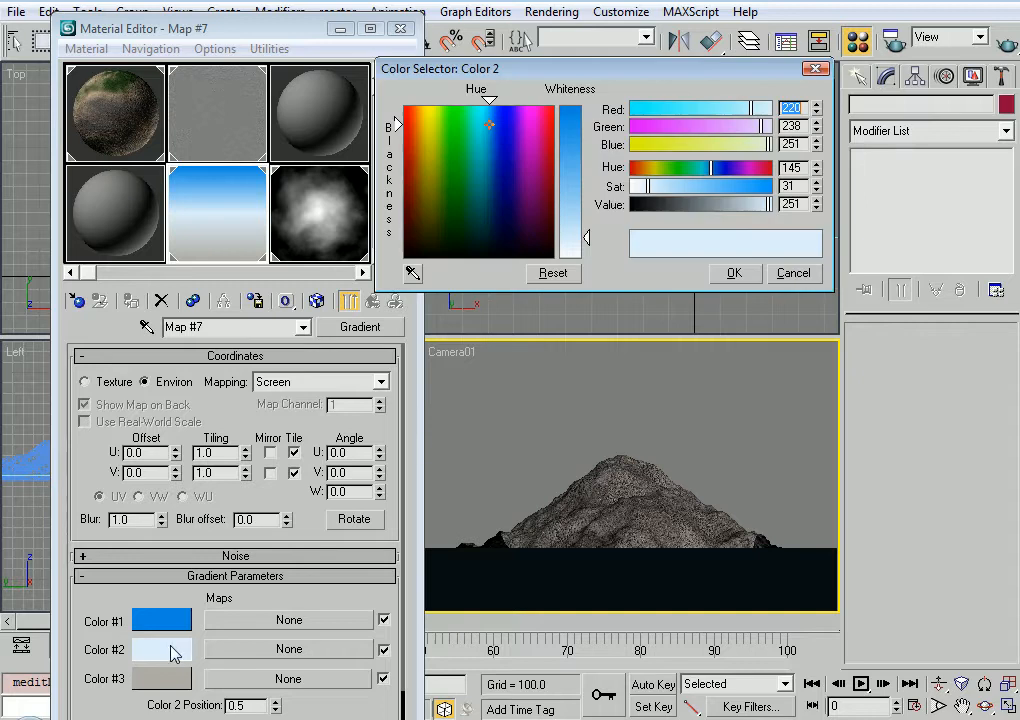
drag(769, 207, 758, 209)
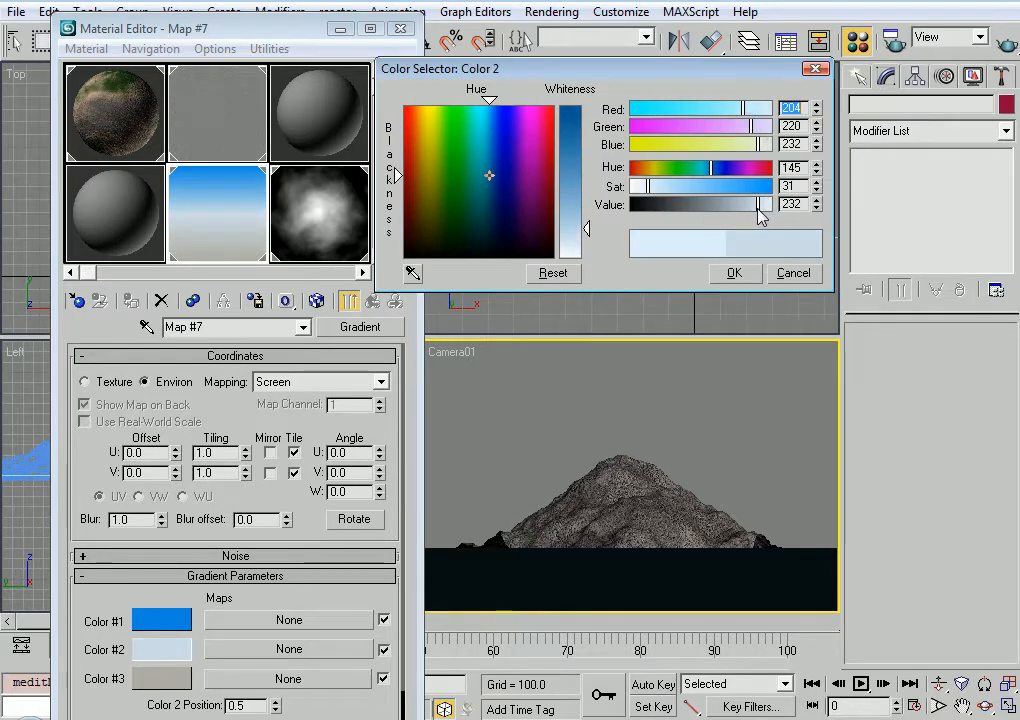
drag(646, 190, 639, 189)
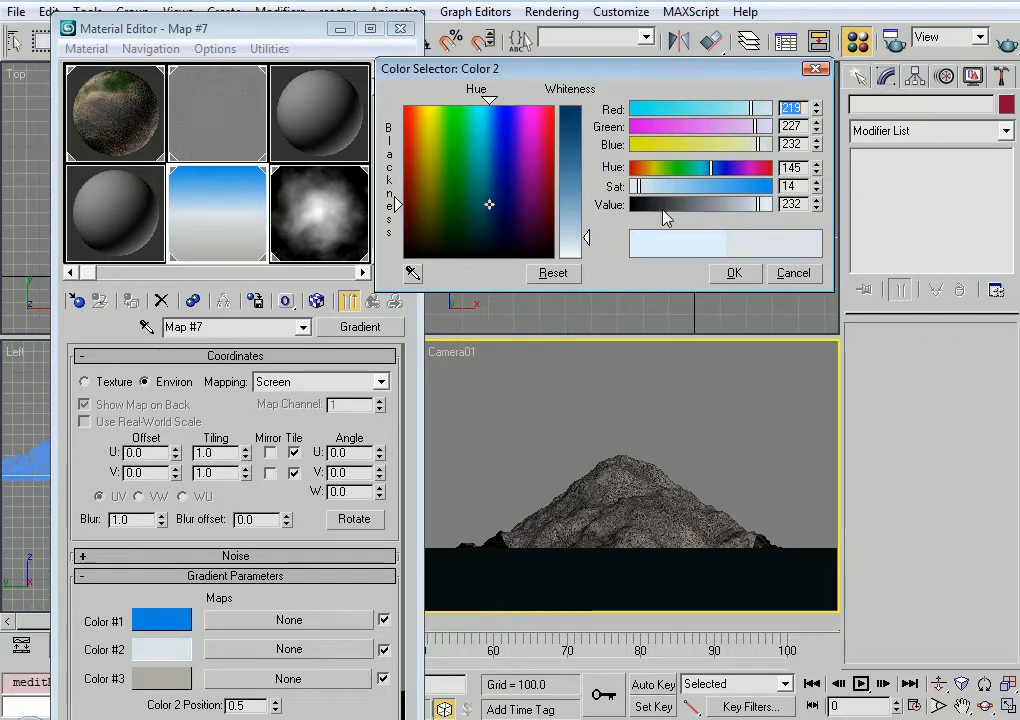
click(734, 273)
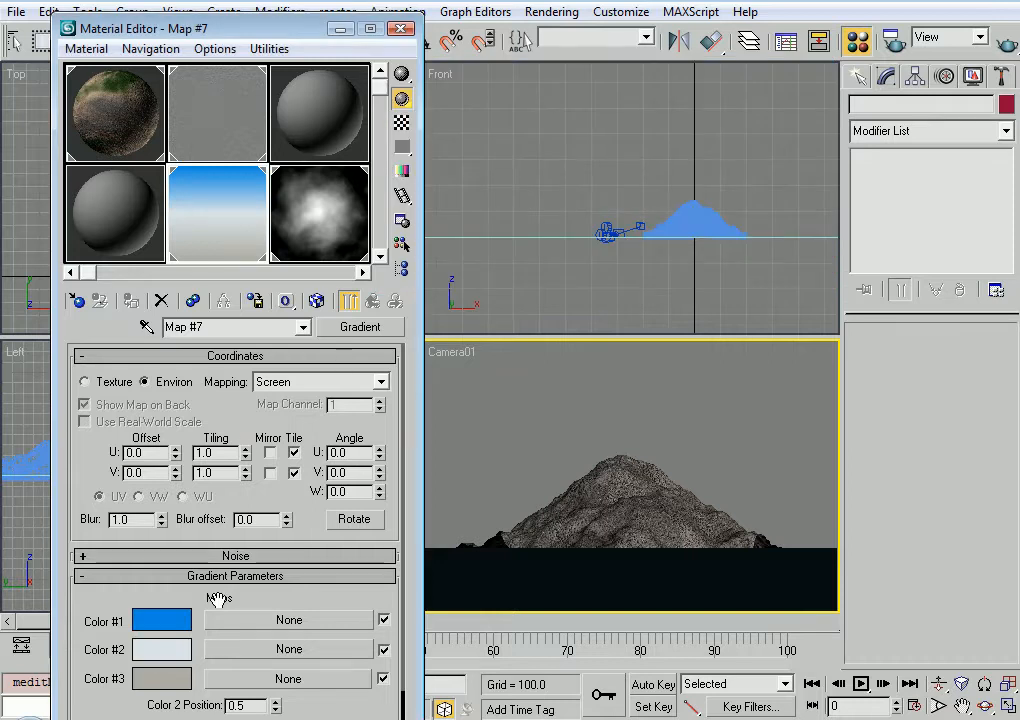
Add Fractal noise to the sky gradient with Amount 0.5 and Size 6.2, and render the camera view
scroll(214, 597, down, 4)
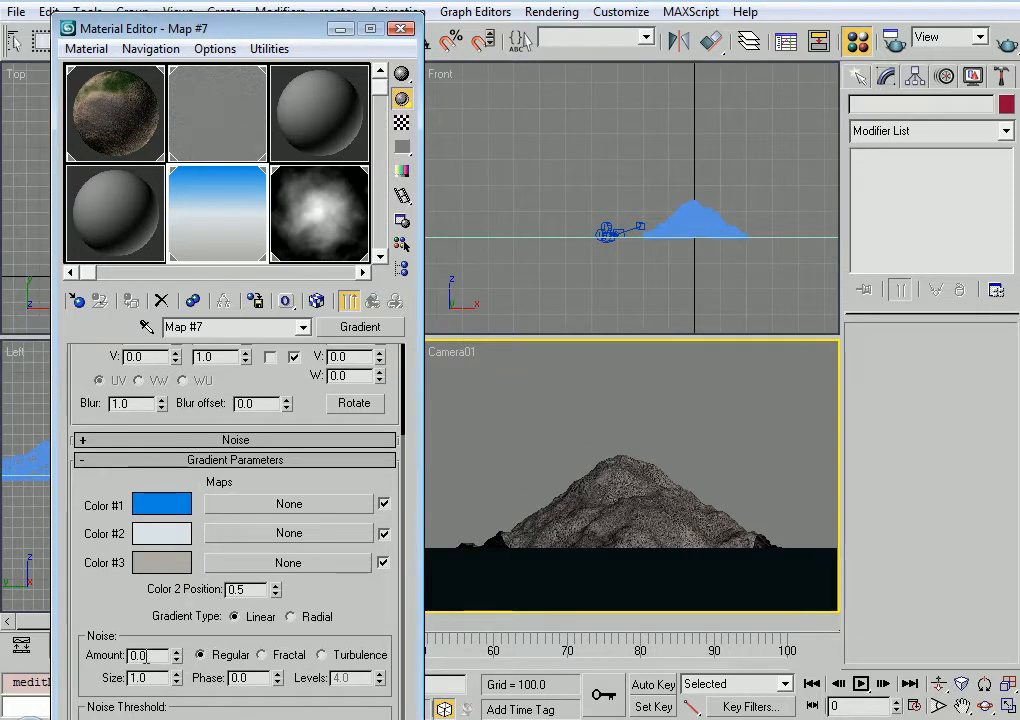
text(0.5)
key(Return)
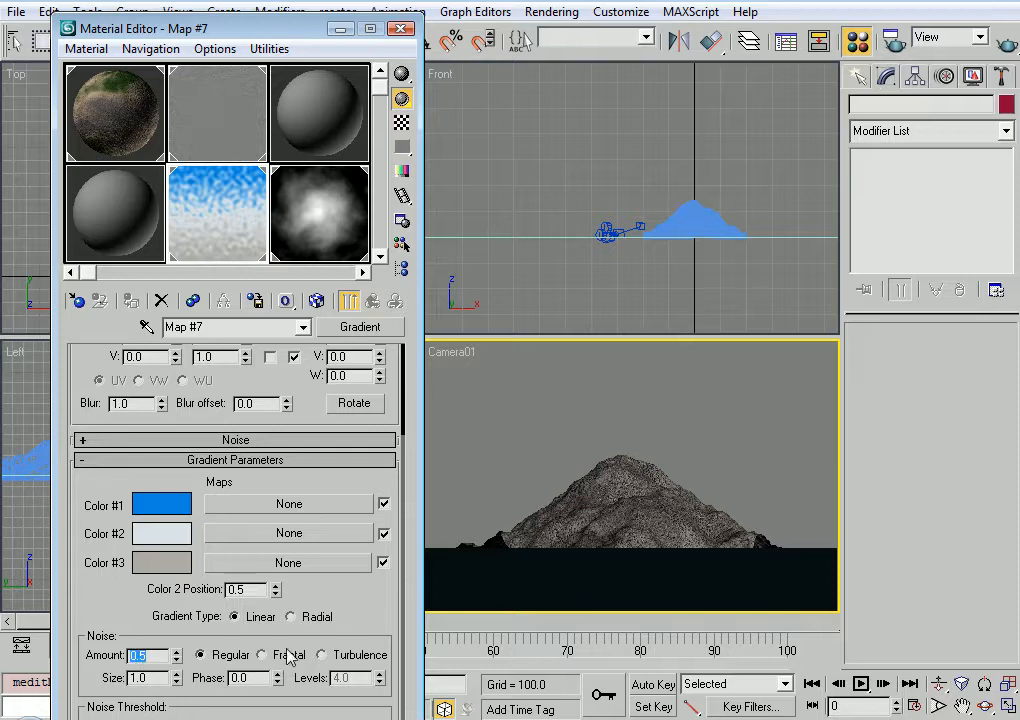
drag(177, 676, 183, 635)
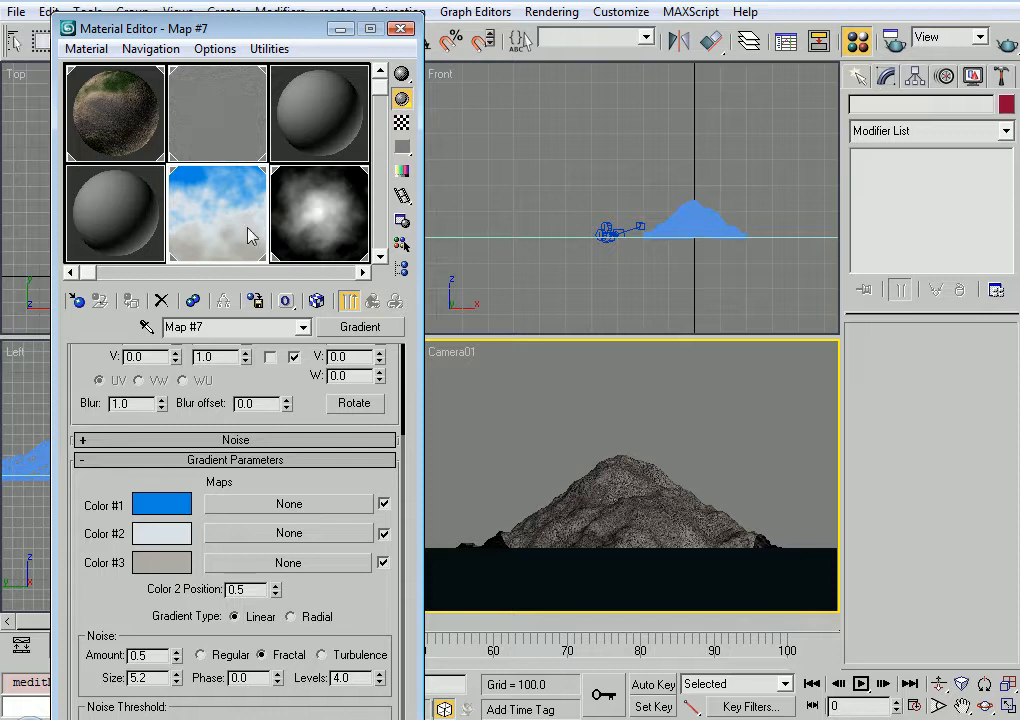
drag(177, 678, 177, 665)
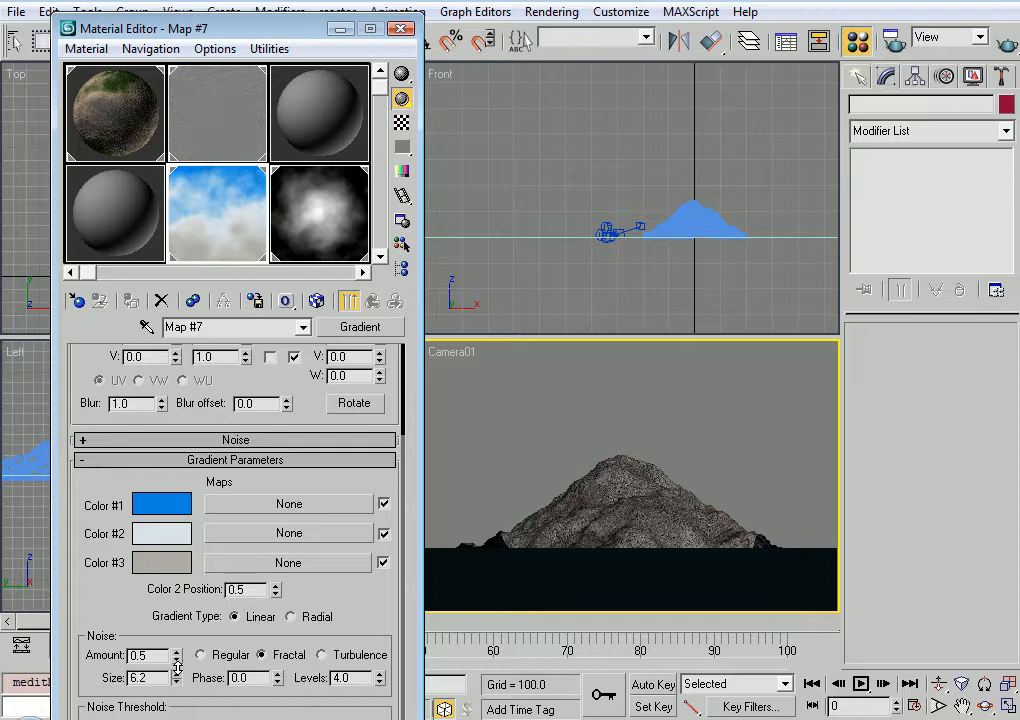
click(1011, 47)
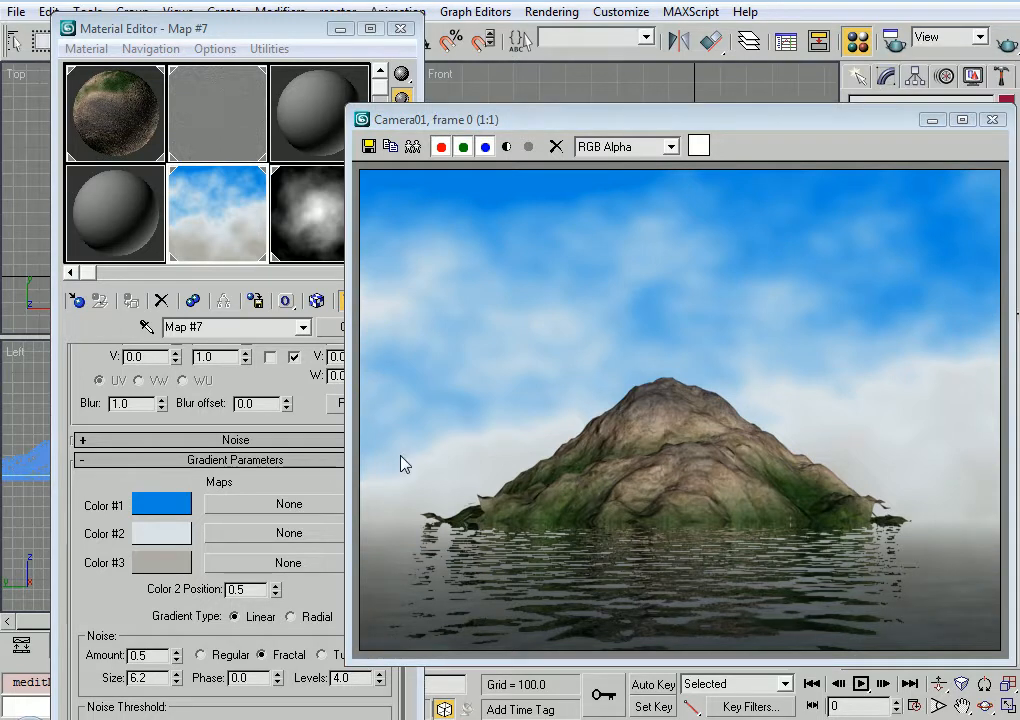
Set the sky gradient's Color 2 Position to 0.67 and render the camera view to check the clouds
click(142, 614)
drag(275, 590, 277, 572)
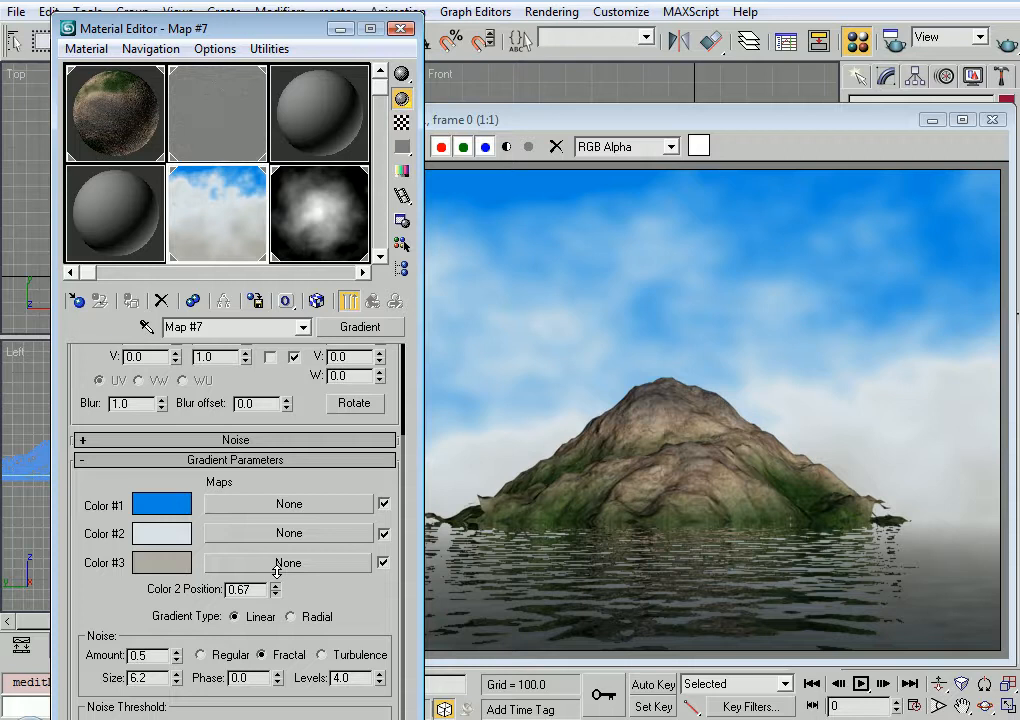
click(1007, 40)
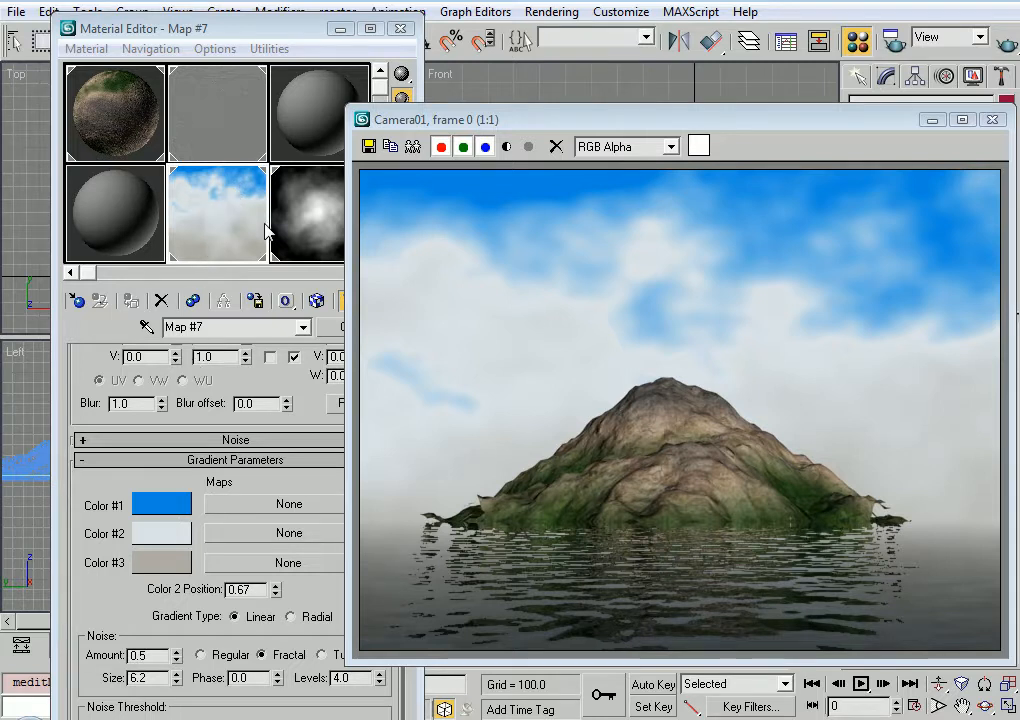
click(1000, 126)
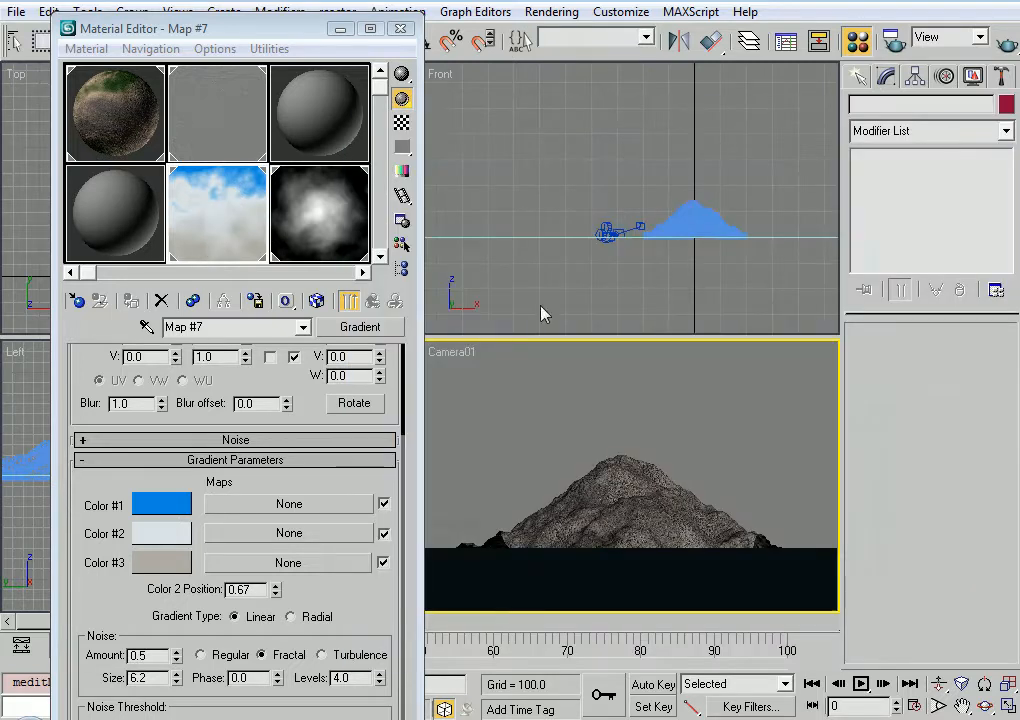
Raise the sky gradient's noise Levels to 7.5 and render the camera view
drag(380, 677, 384, 603)
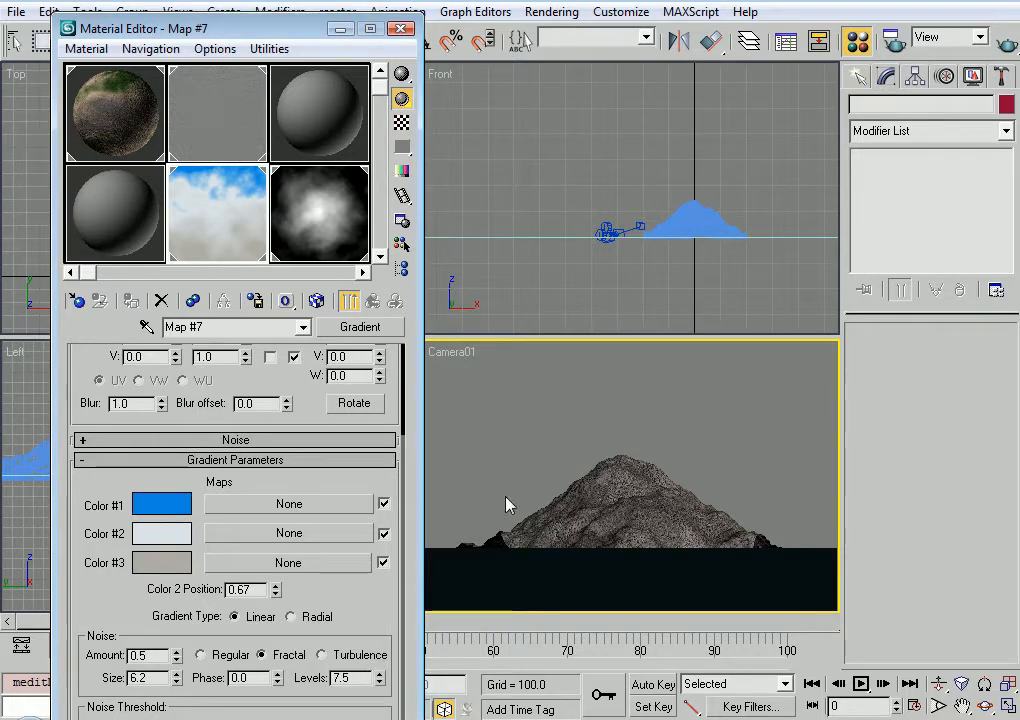
click(1005, 47)
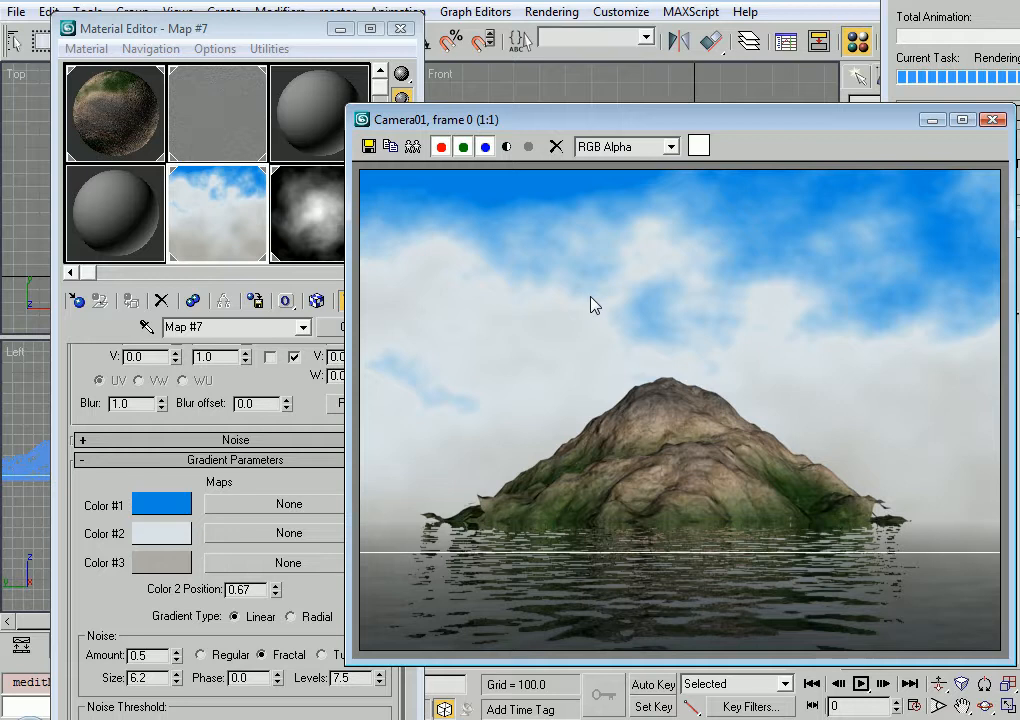
click(997, 121)
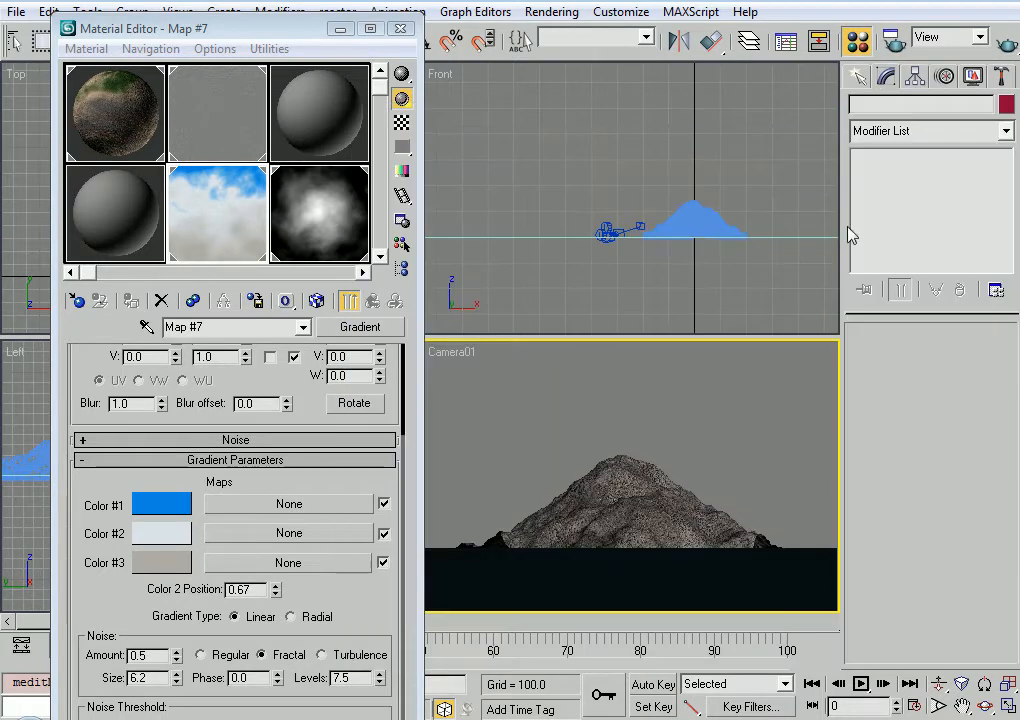
Animate the clouds with Auto Key by setting the sky gradient's noise Phase to 0.5 at frame 100
click(660, 686)
drag(729, 621, 820, 615)
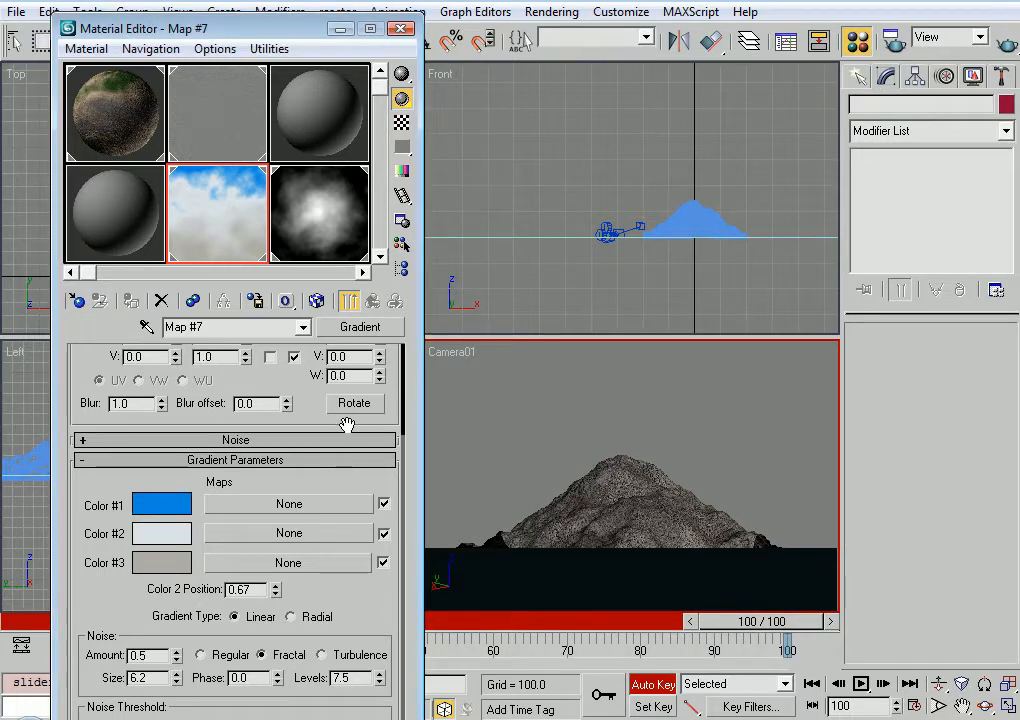
double_click(238, 677)
text(0.5)
key(Return)
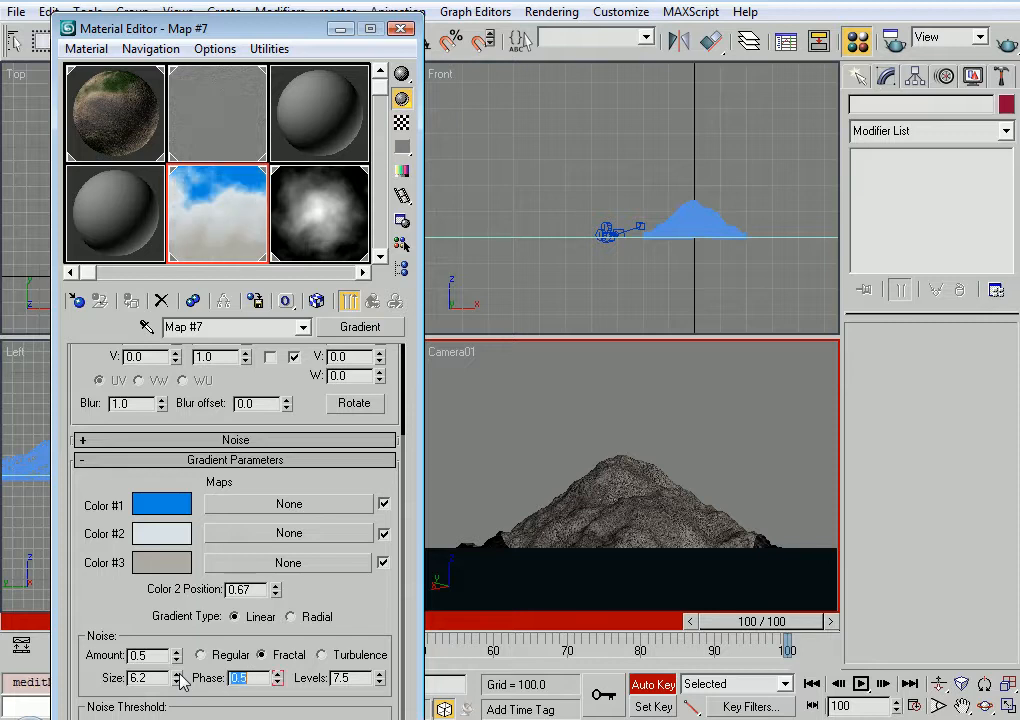
click(653, 684)
Play the cloud animation, stop it at frame 70 and render that frame from the camera
click(860, 684)
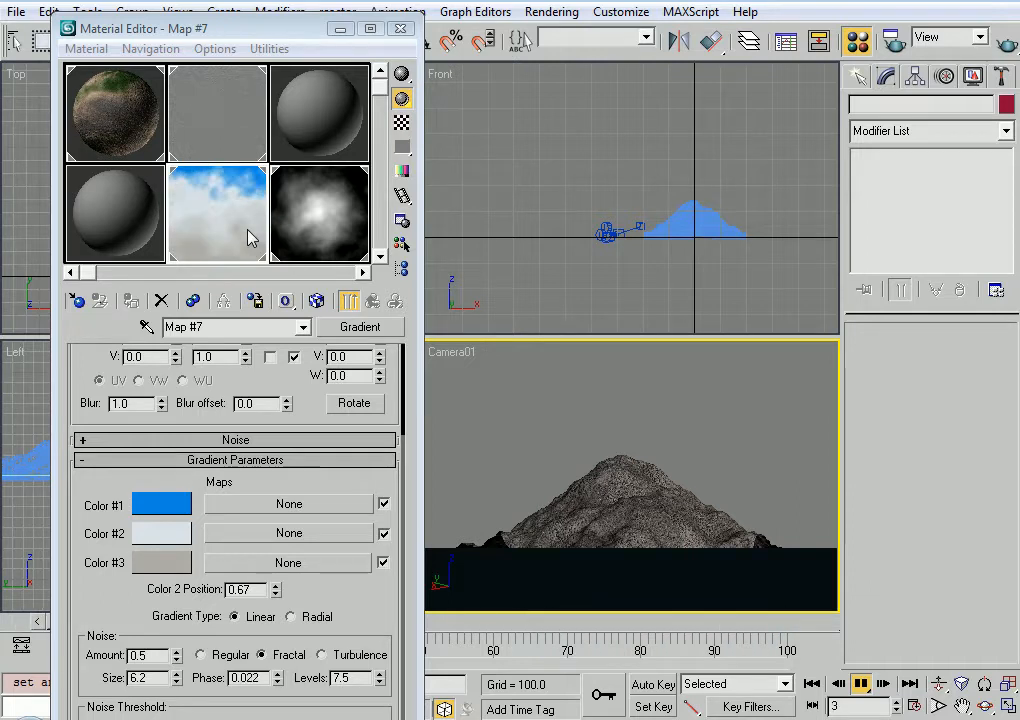
click(862, 684)
click(1006, 46)
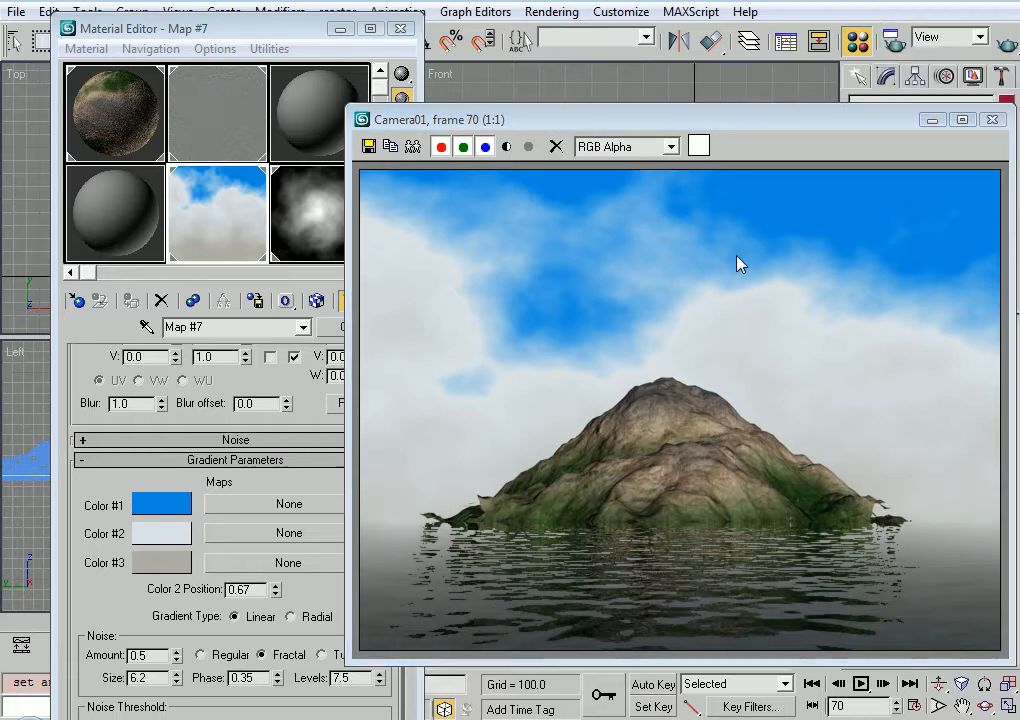
click(992, 119)
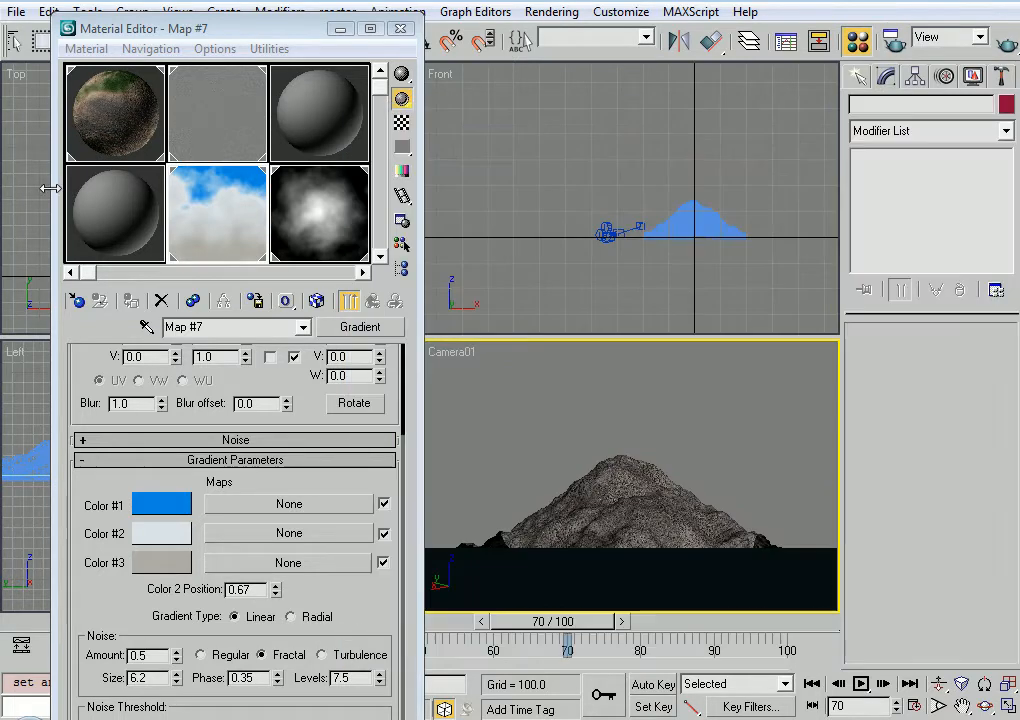
Animate the ripples with Auto Key by setting the water bump noise Phase to 4.0 at frame 100
click(222, 121)
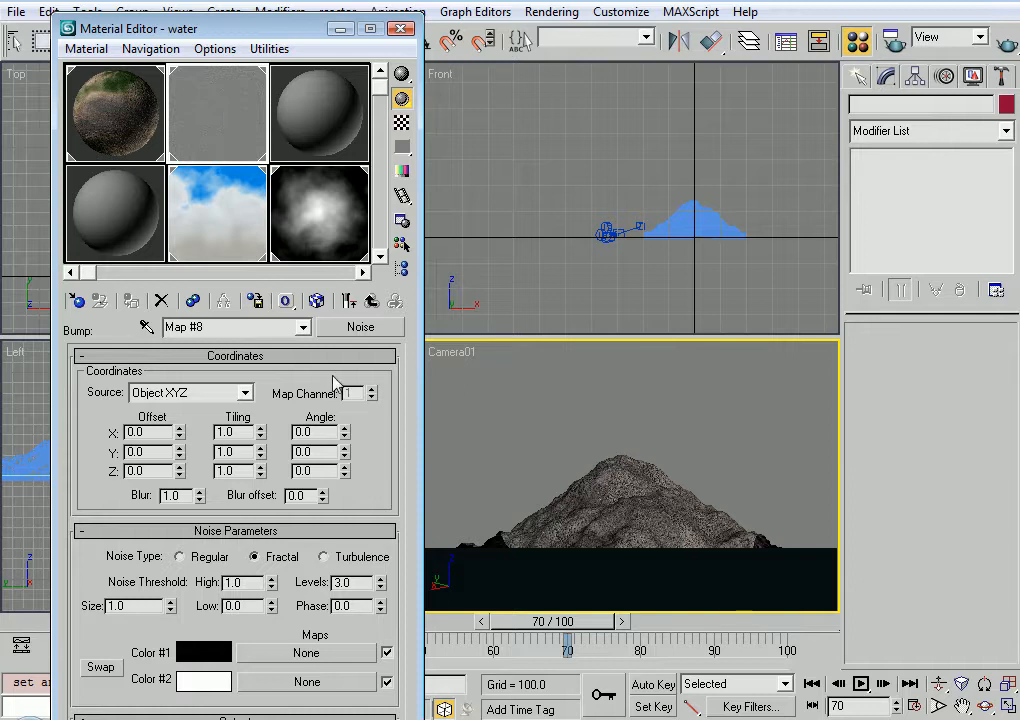
click(371, 301)
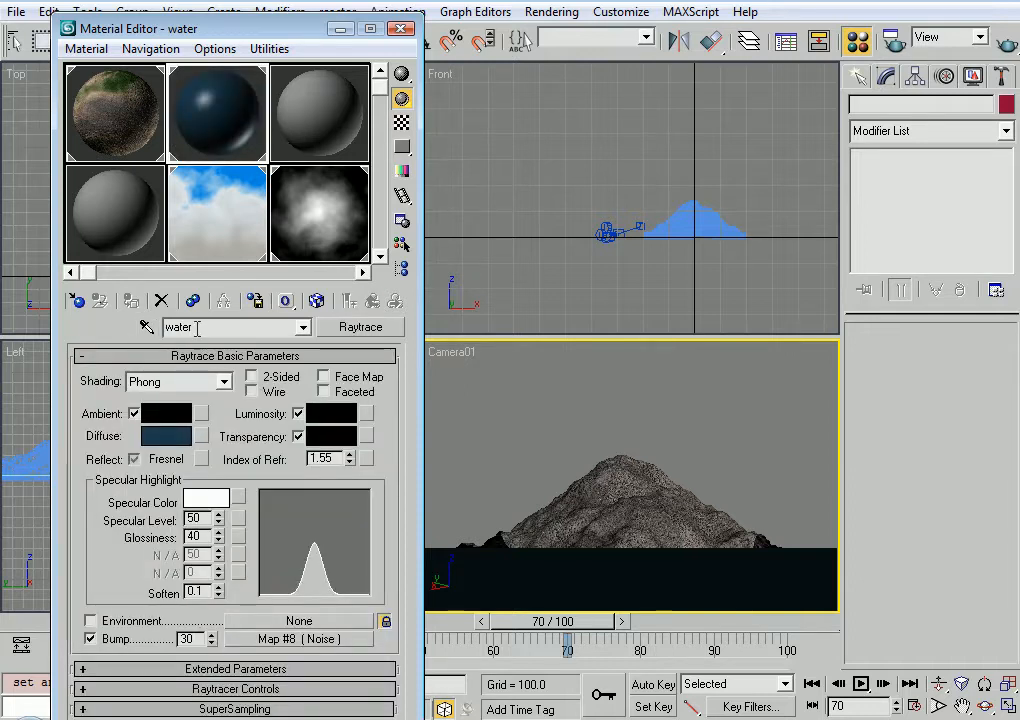
click(305, 639)
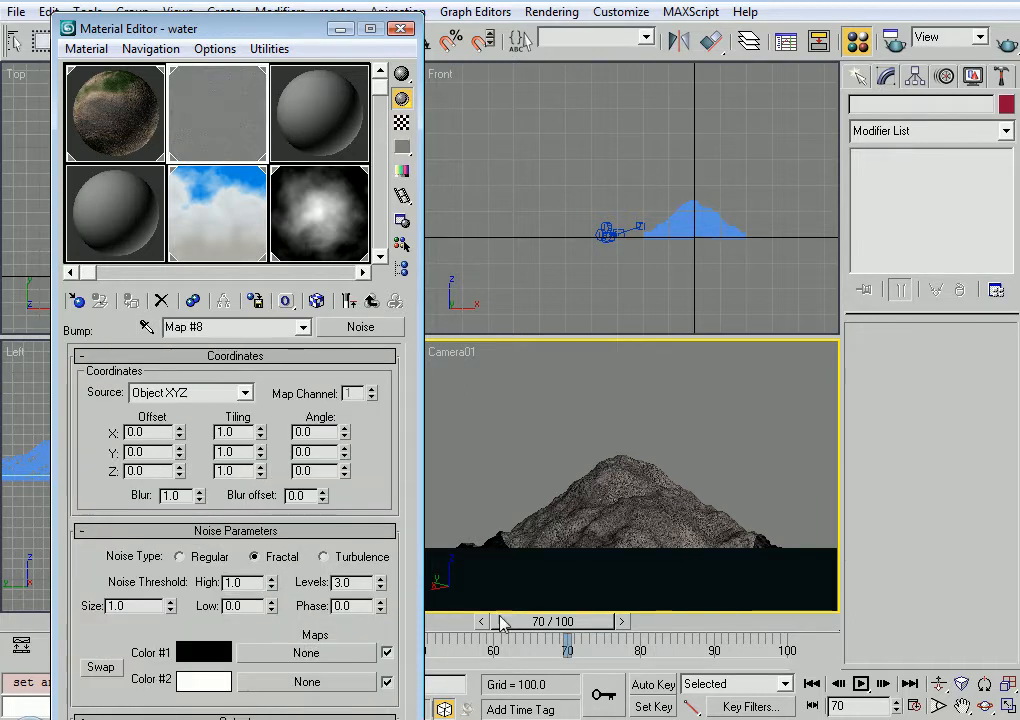
click(645, 685)
drag(565, 620, 824, 621)
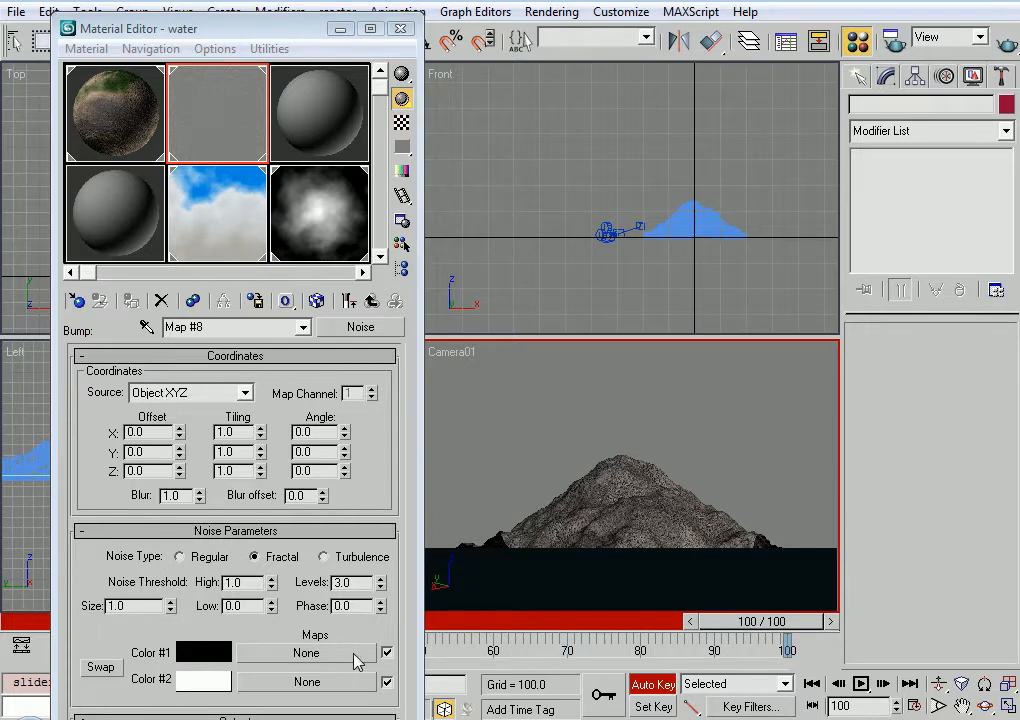
double_click(364, 606)
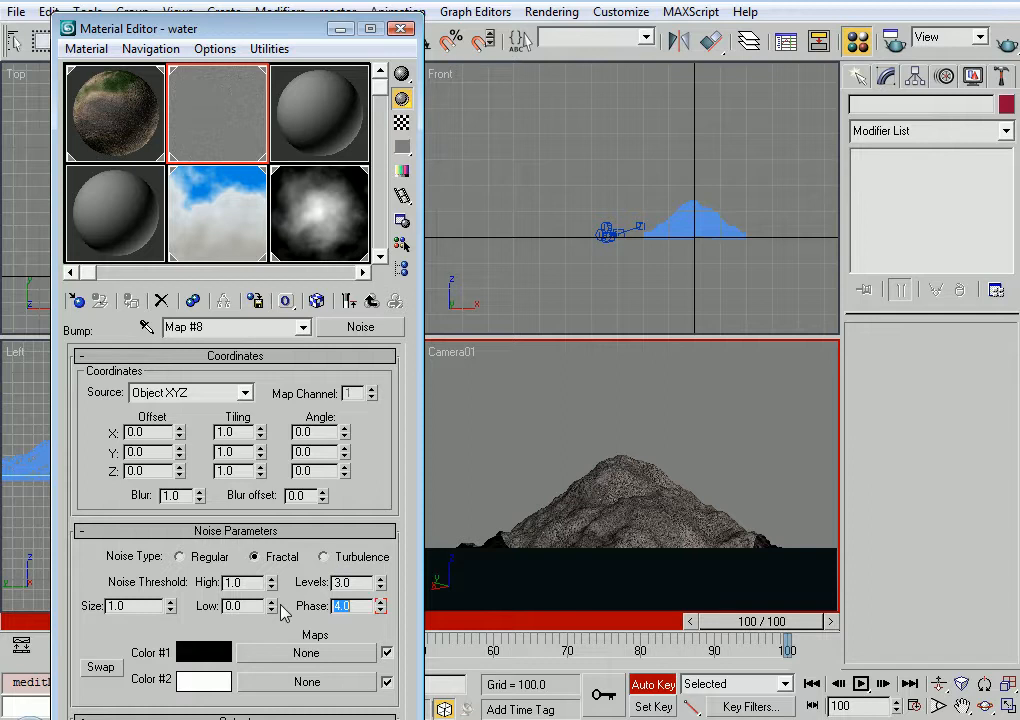
click(653, 684)
Play the water animation, enlarge the bump noise Size to 20 and replay it to preview the movement
click(861, 684)
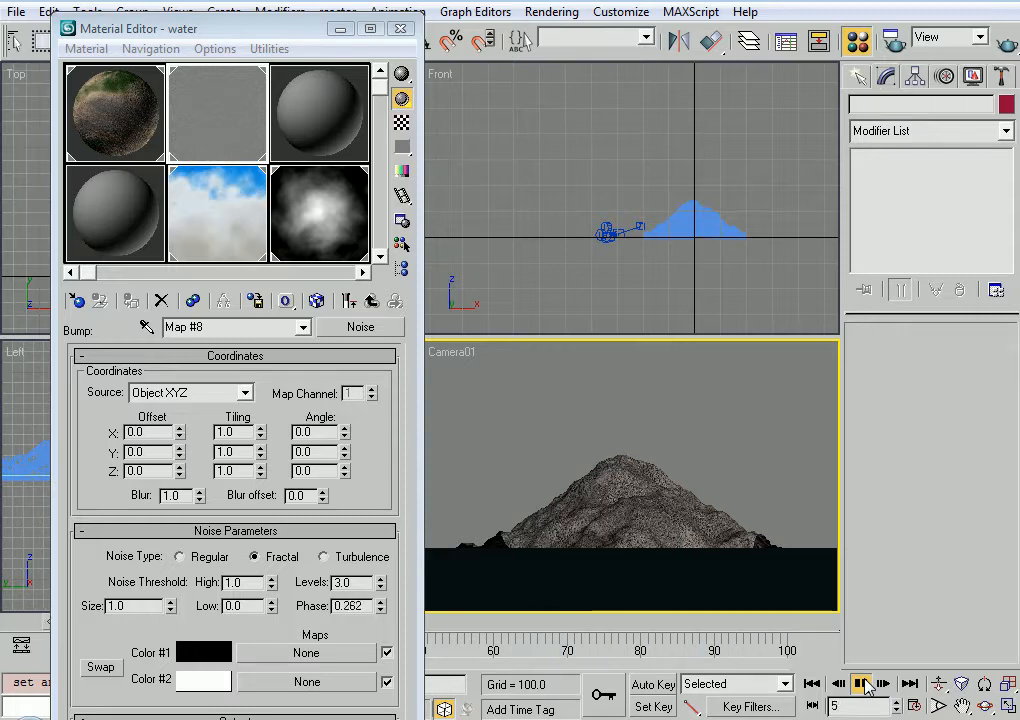
click(864, 684)
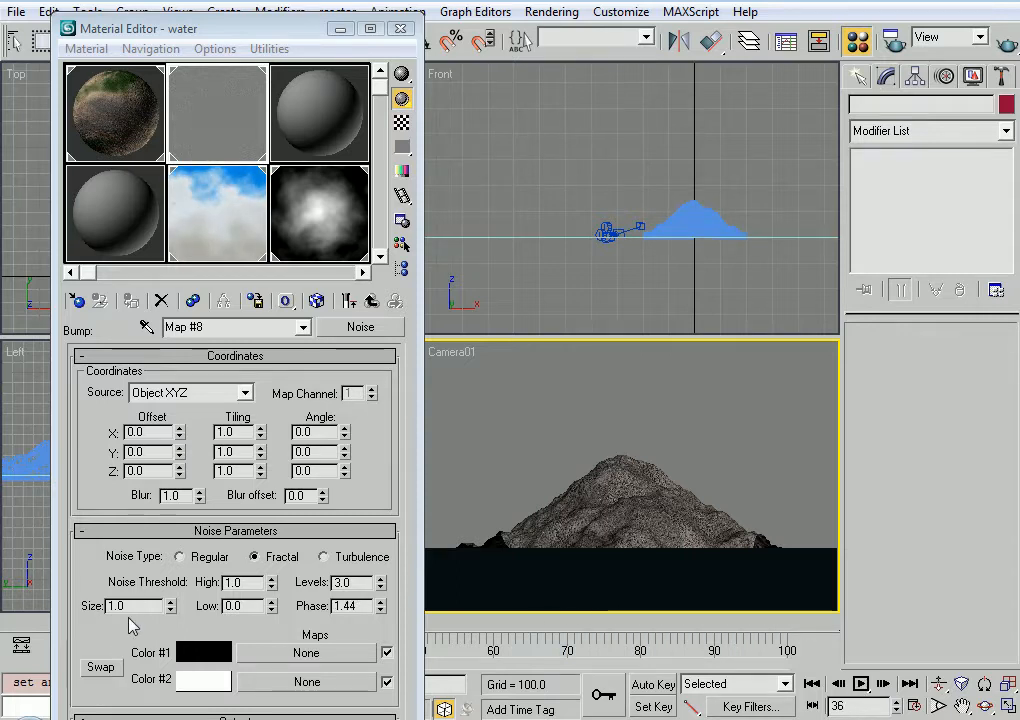
drag(128, 606, 94, 608)
text(20)
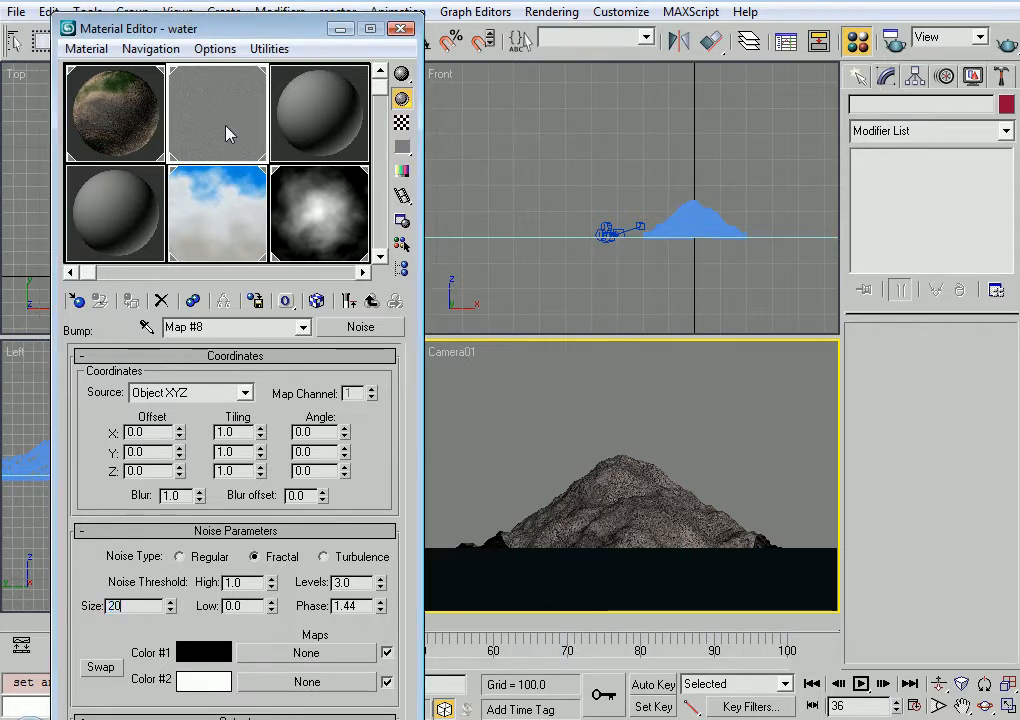
key(Return)
click(864, 684)
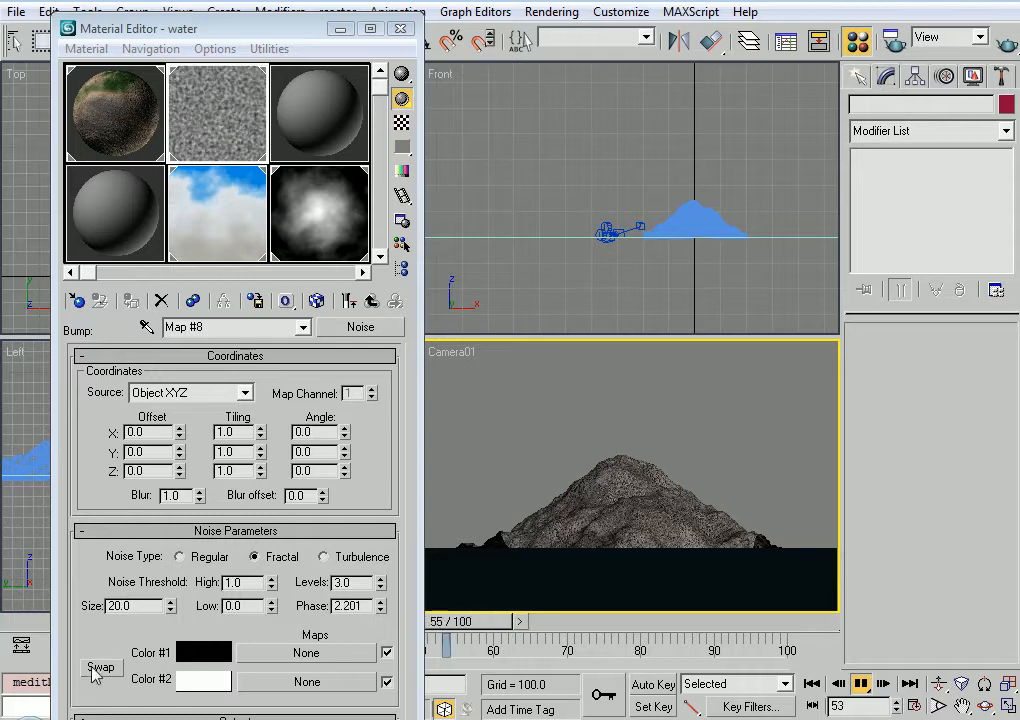
click(862, 685)
Set the water bump noise Size back to 1.0 and close the Material Editor
drag(139, 607, 2, 594)
text(1)
key(Return)
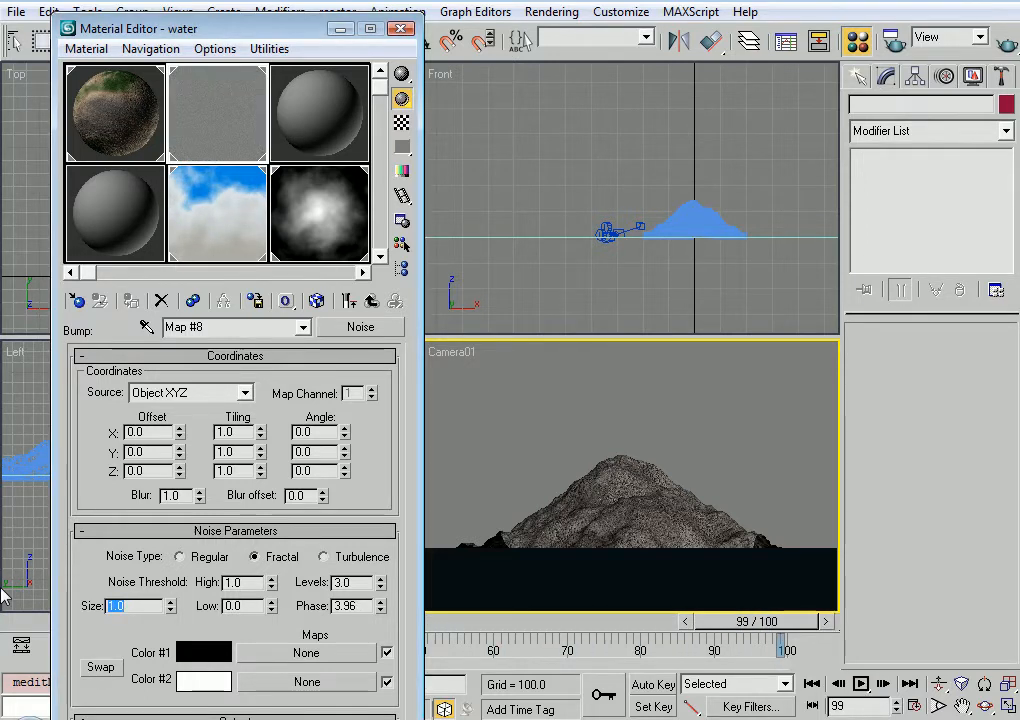
click(400, 28)
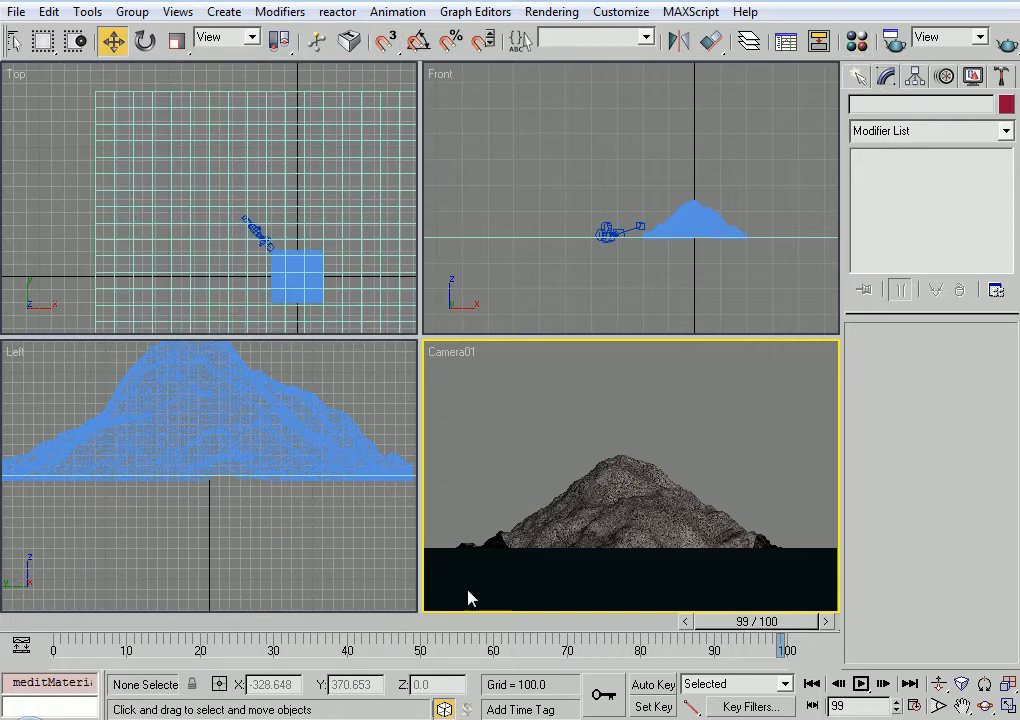